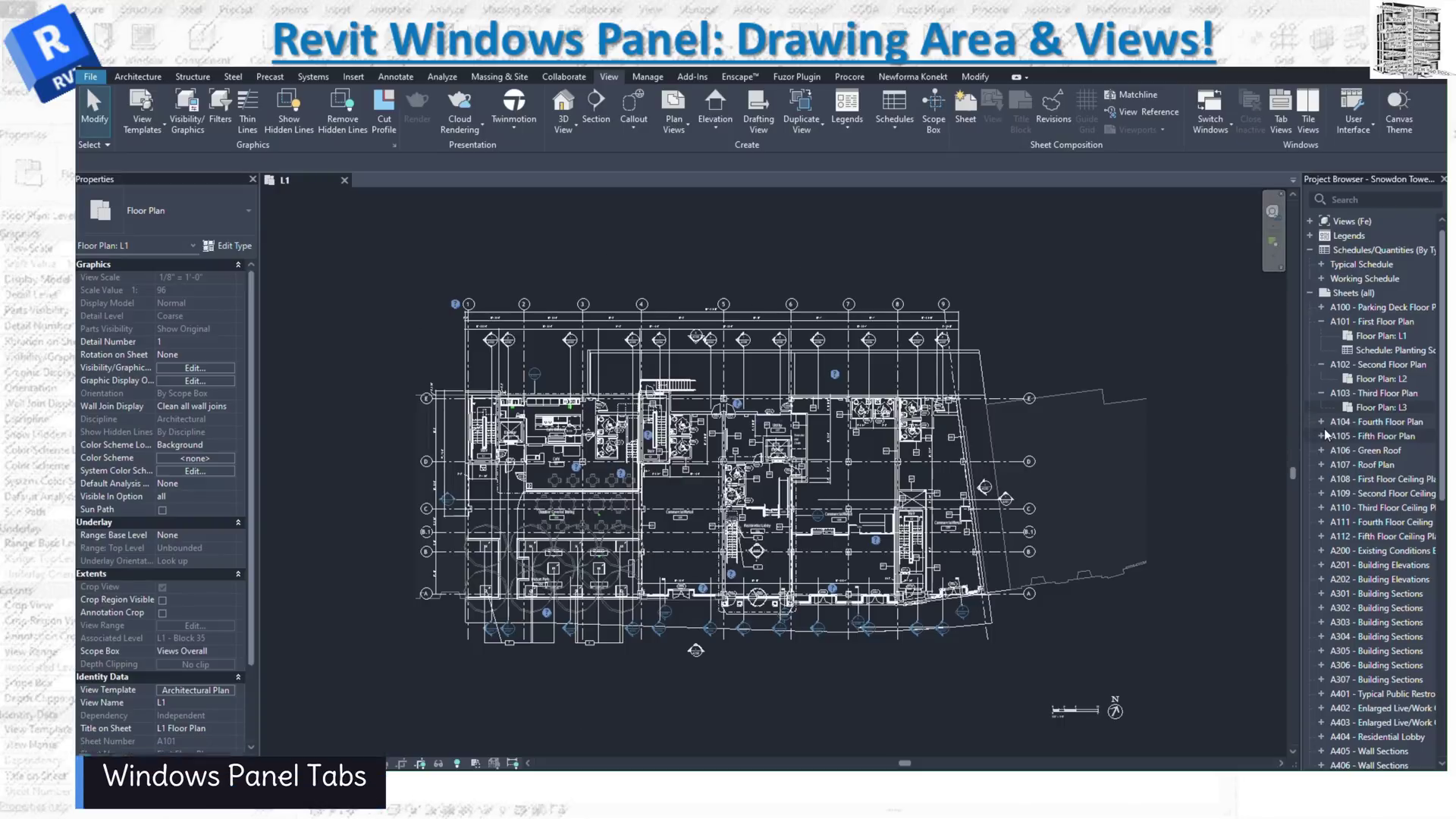
Open floor plans L3 and L2 and the sheets A104 - Fourth Floor Plan and A105 - Fifth Floor Plan
{"action": "left_click", "coordinate": [1382, 410]}
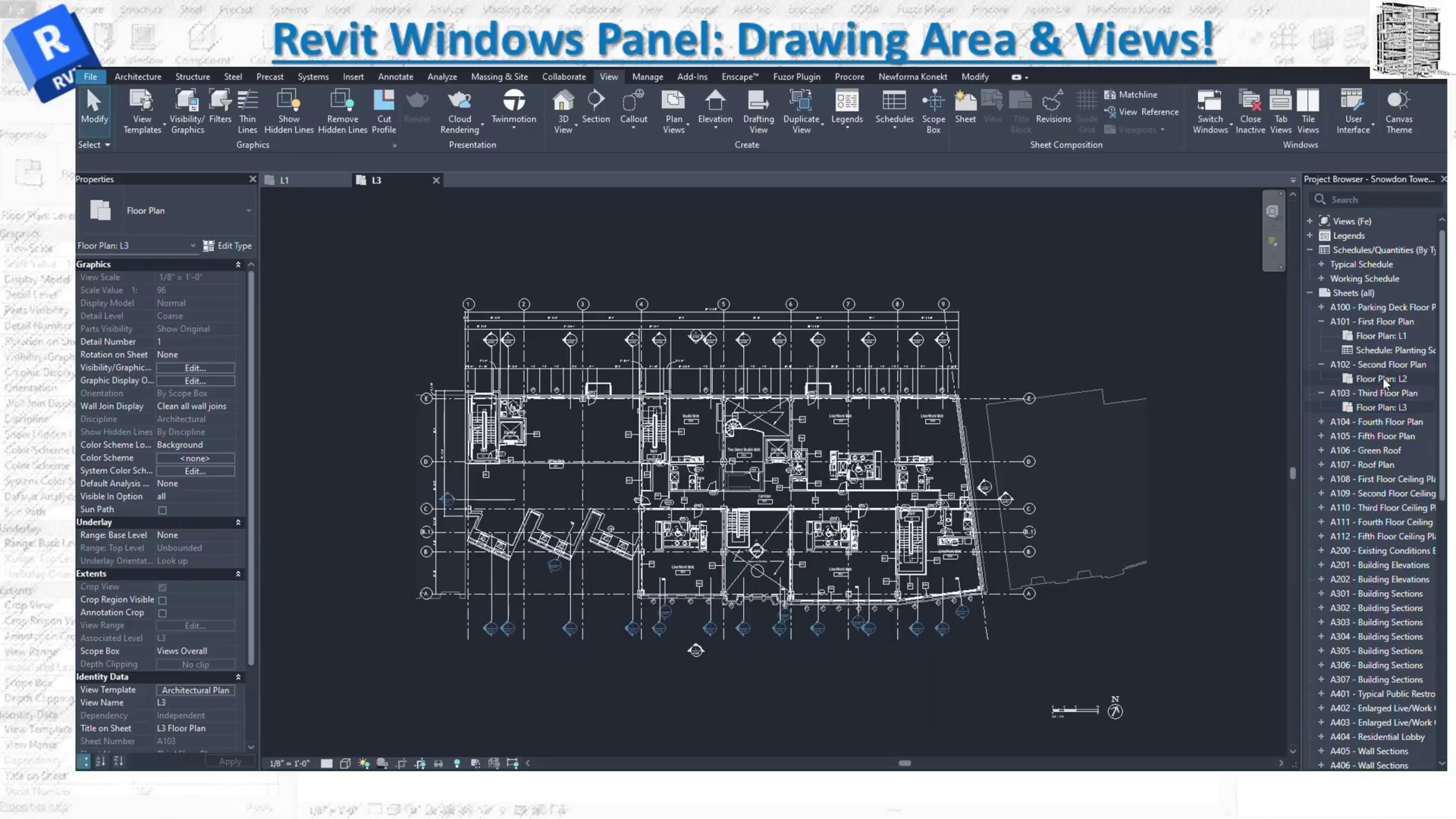
{"action": "left_click", "coordinate": [1385, 380]}
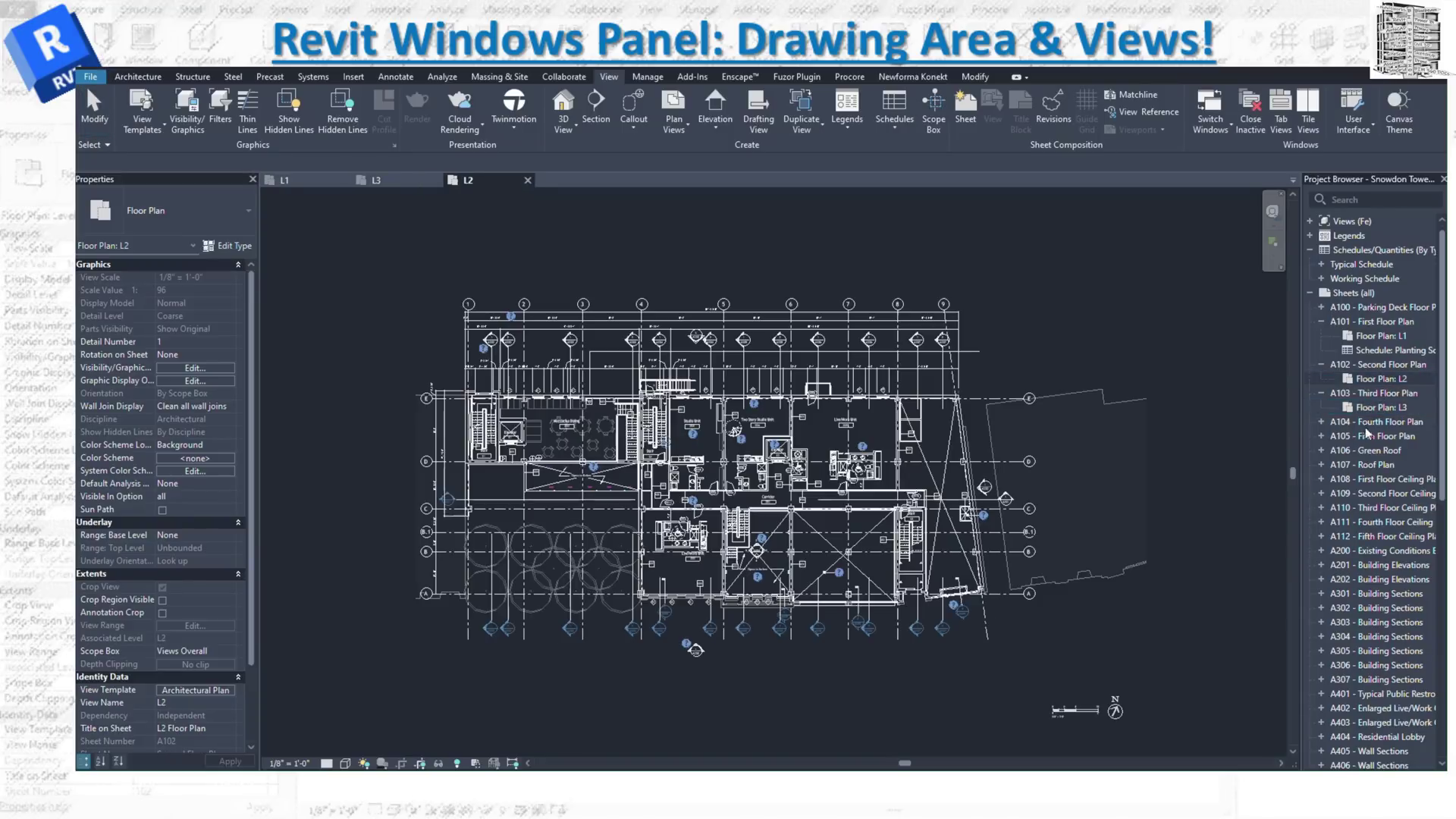
{"action": "left_click", "coordinate": [1323, 425]}
{"action": "double_click", "coordinate": [1324, 427]}
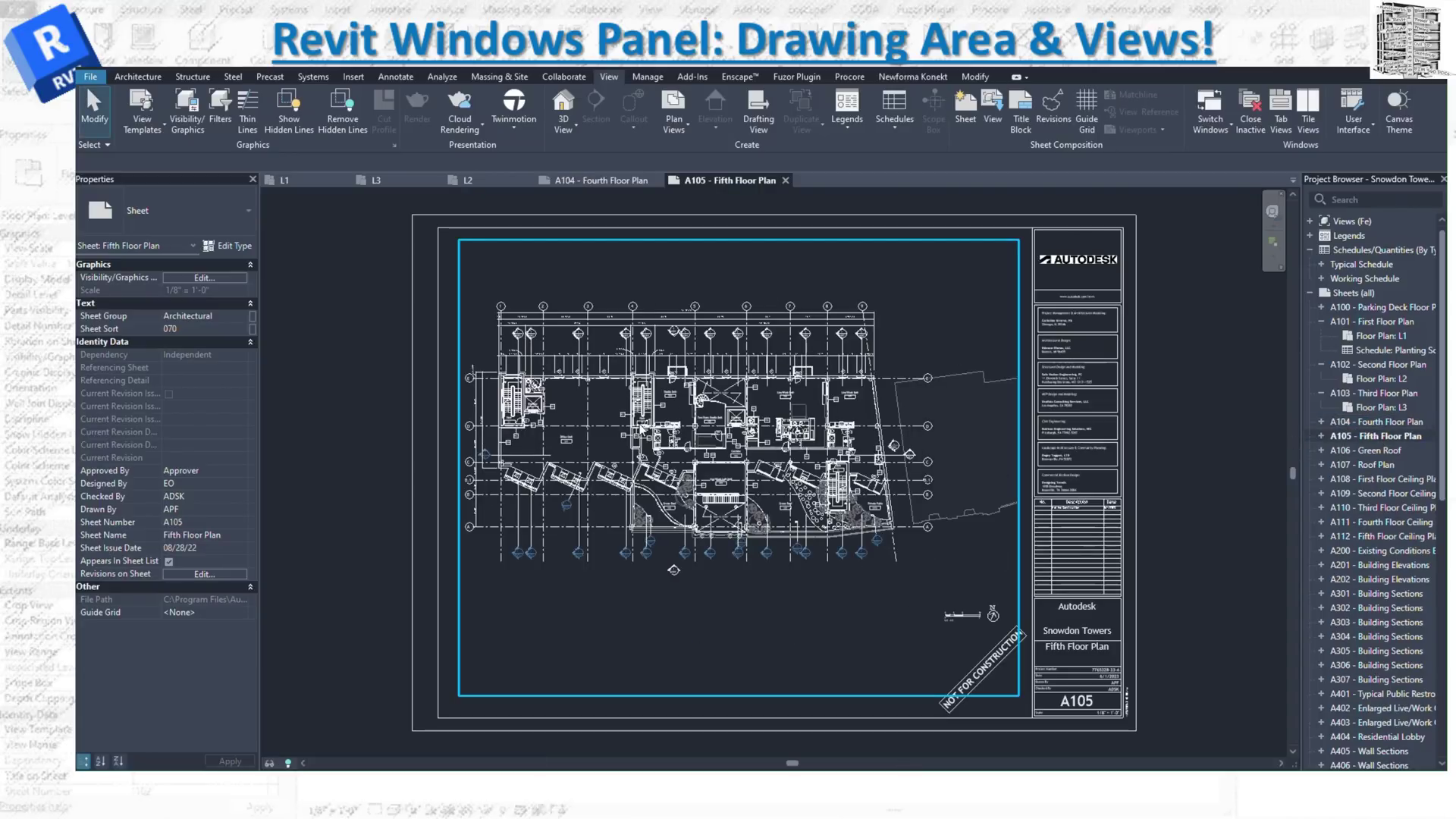
Look through the open views L1, L3, L2 and sheet A104, finishing on sheet A105 - Fifth Floor Plan
{"action": "left_click", "coordinate": [622, 182]}
{"action": "left_click", "coordinate": [489, 183]}
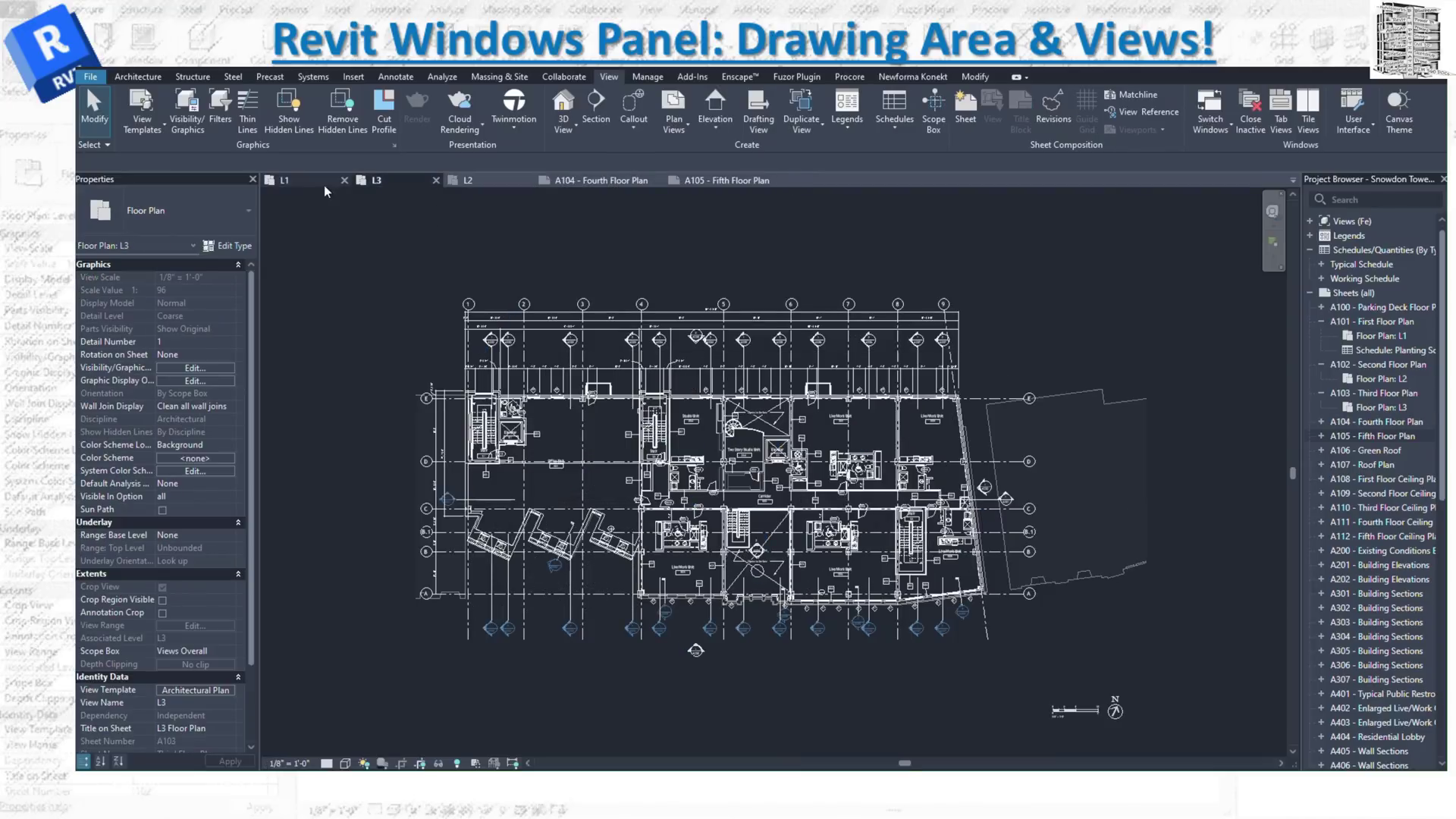
{"action": "left_click", "coordinate": [312, 184]}
{"action": "left_click", "coordinate": [398, 182]}
{"action": "left_click", "coordinate": [491, 182]}
{"action": "left_click", "coordinate": [593, 181]}
{"action": "left_click", "coordinate": [743, 182]}
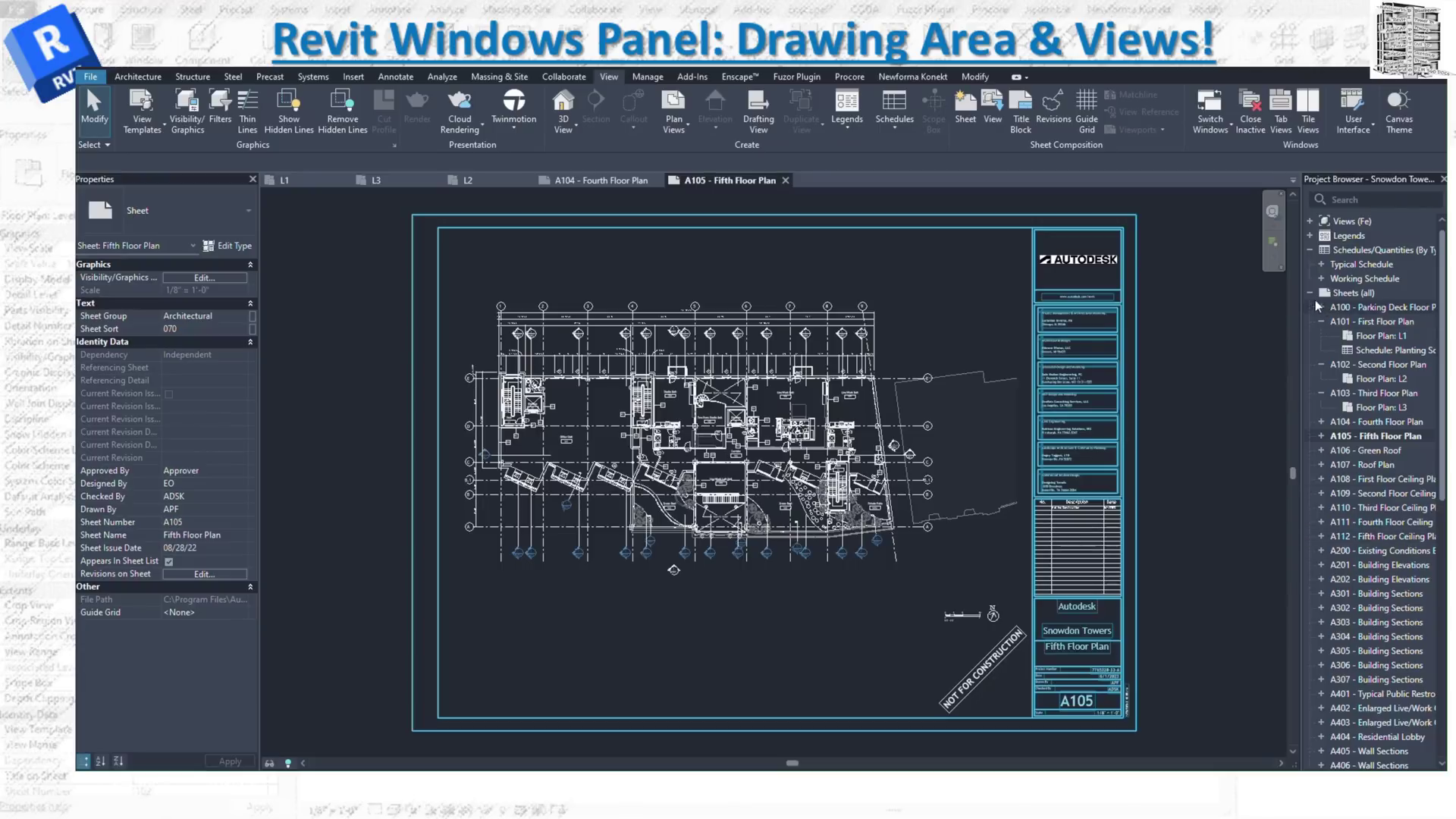
Open the North and South elevations placed on sheet A201 - Building Elevations
{"action": "scroll", "coordinate": [1350, 547], "scroll_direction": "down", "scroll_amount": 10}
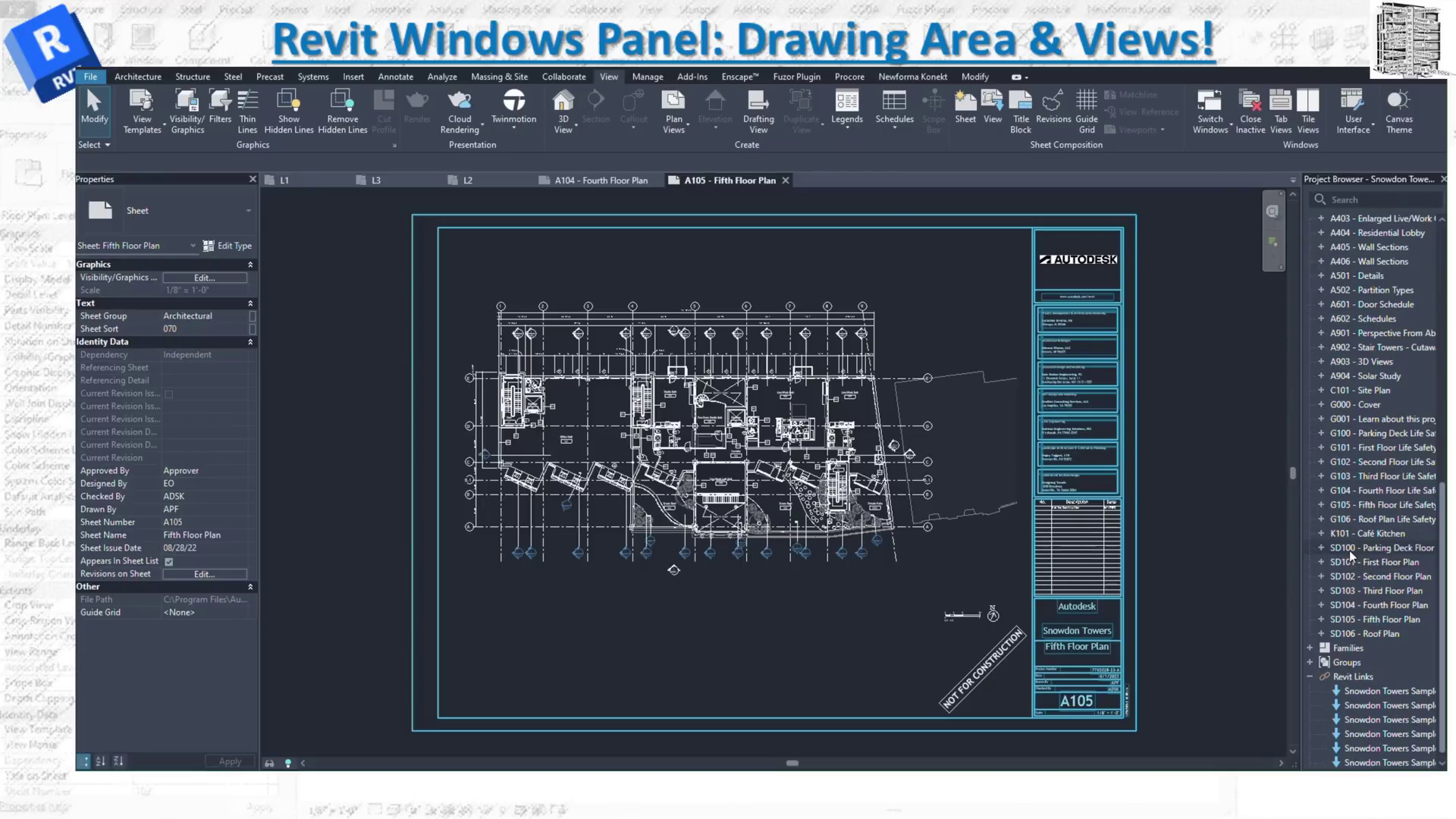
{"action": "scroll", "coordinate": [1372, 472], "scroll_direction": "up", "scroll_amount": 3}
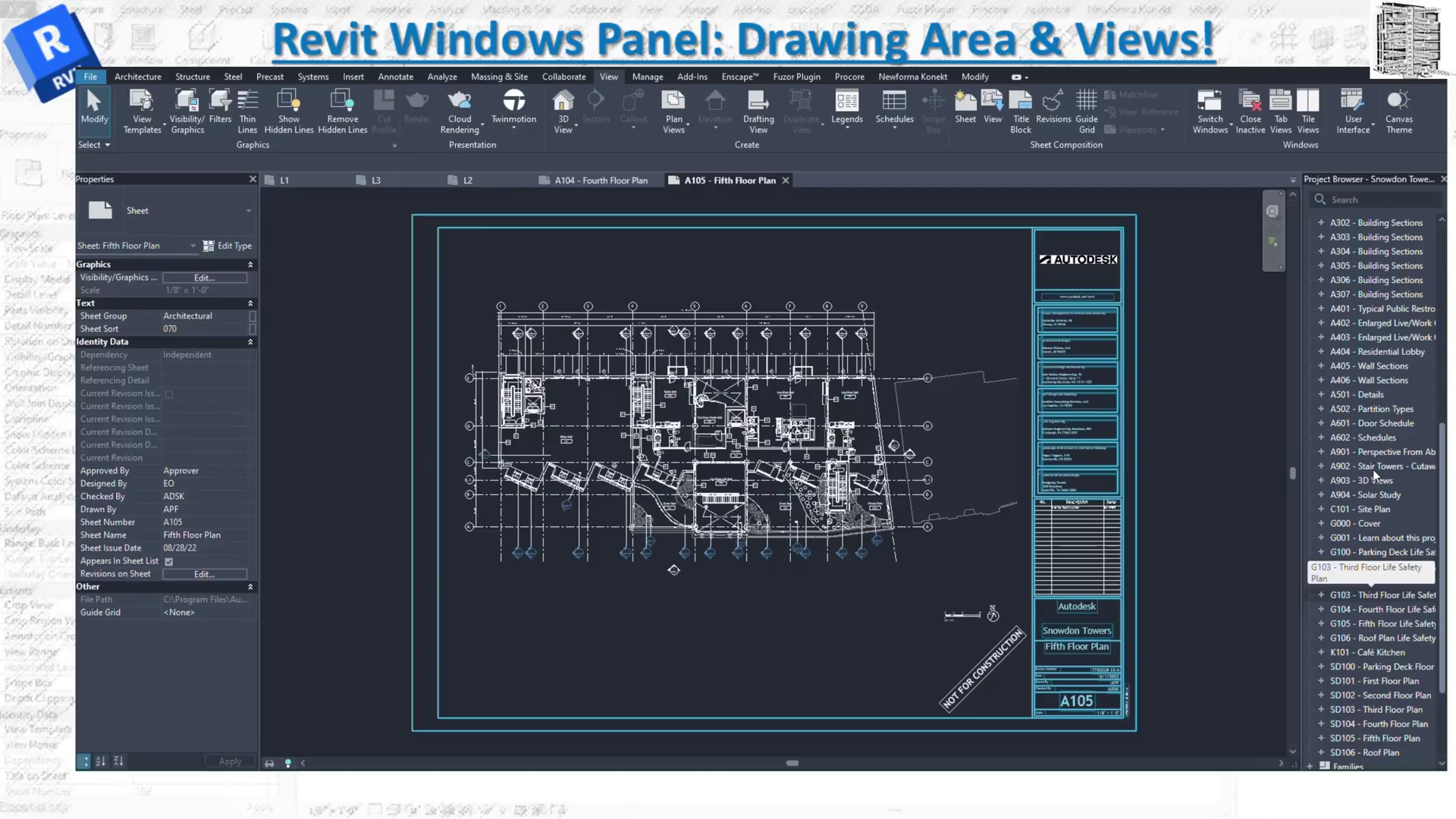
{"action": "scroll", "coordinate": [1373, 470], "scroll_direction": "up", "scroll_amount": 3}
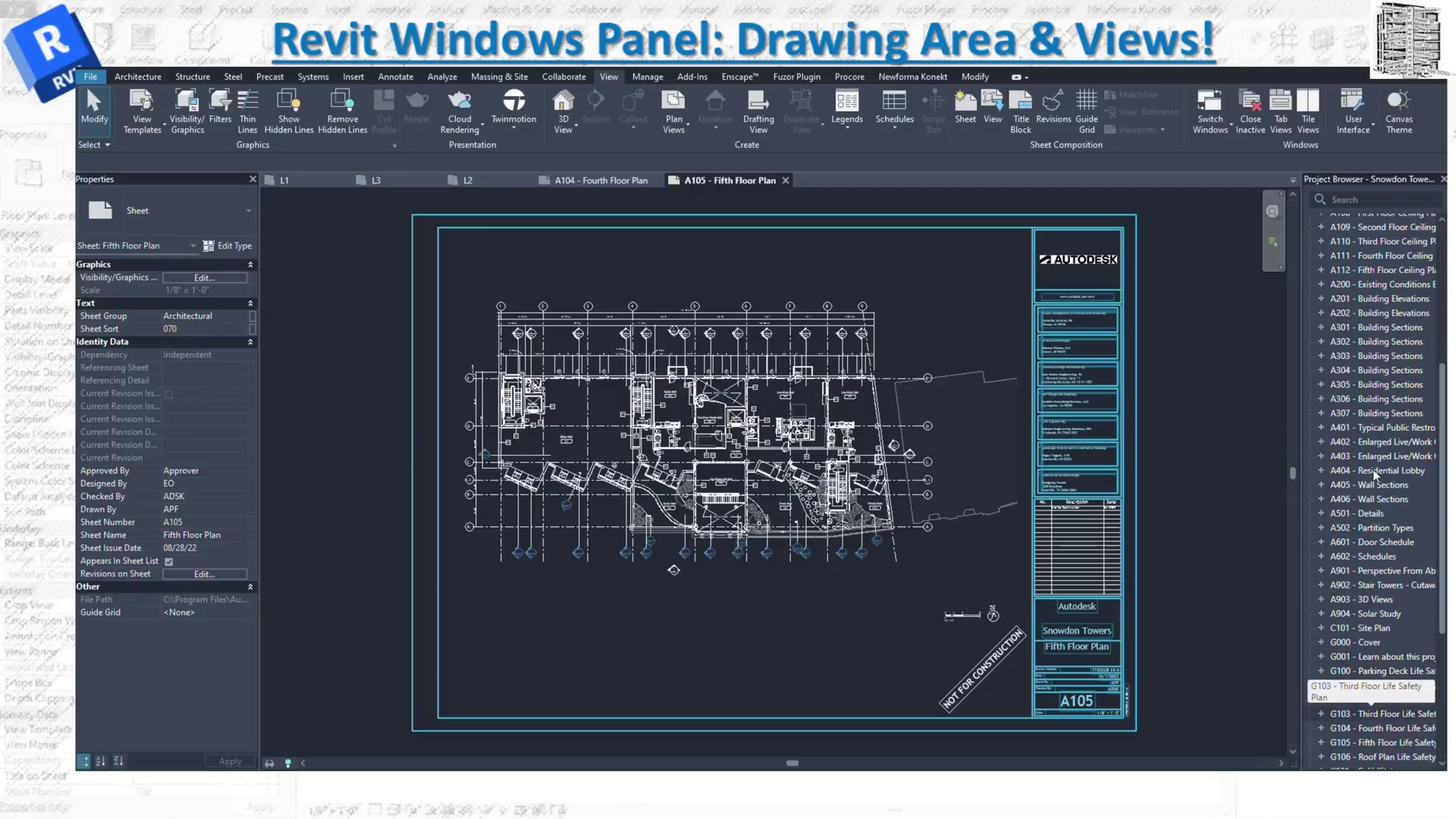
{"action": "left_click", "coordinate": [1322, 298]}
{"action": "left_click", "coordinate": [1375, 314]}
{"action": "double_click", "coordinate": [1383, 328]}
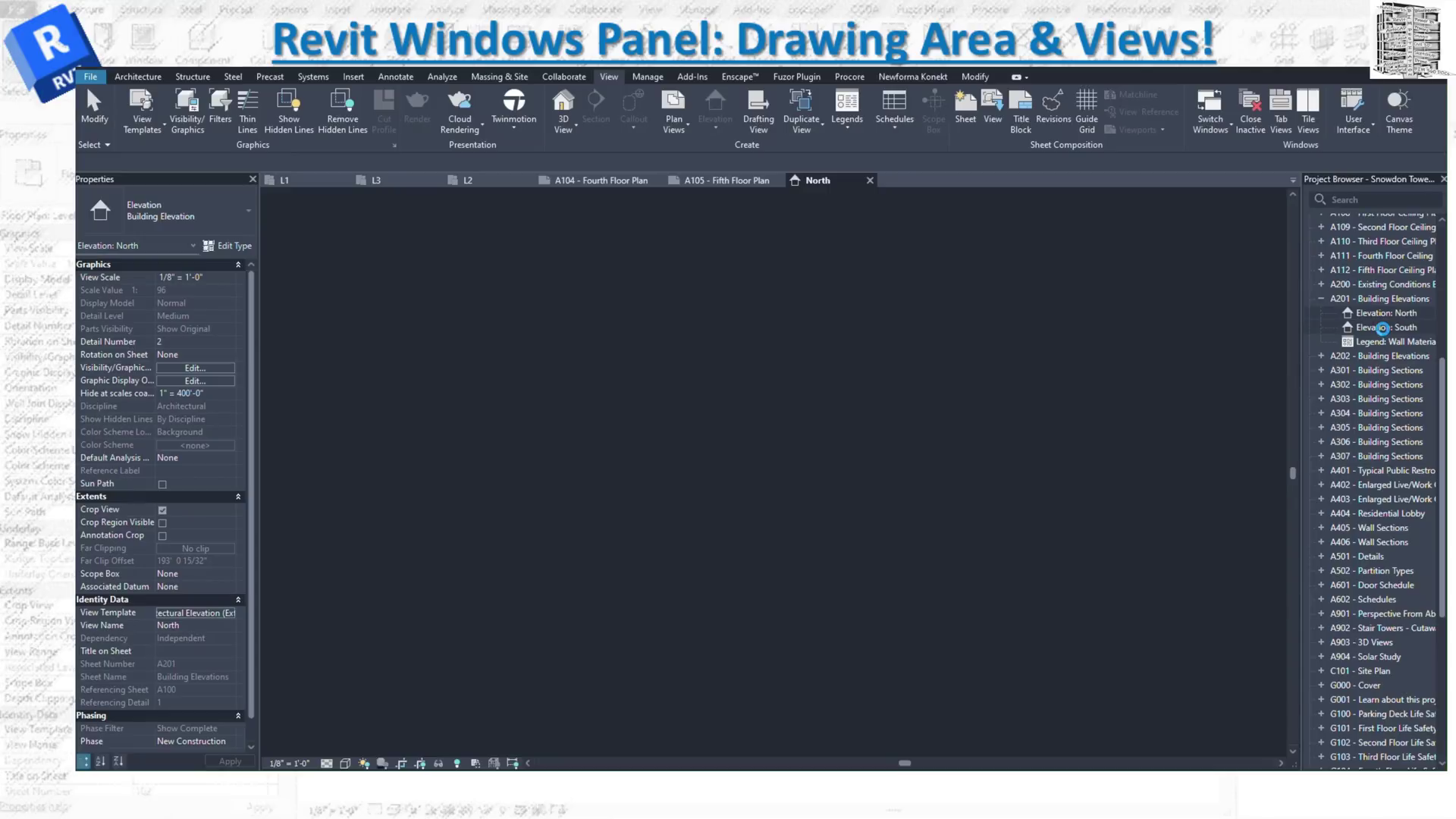
{"action": "double_click", "coordinate": [1383, 328]}
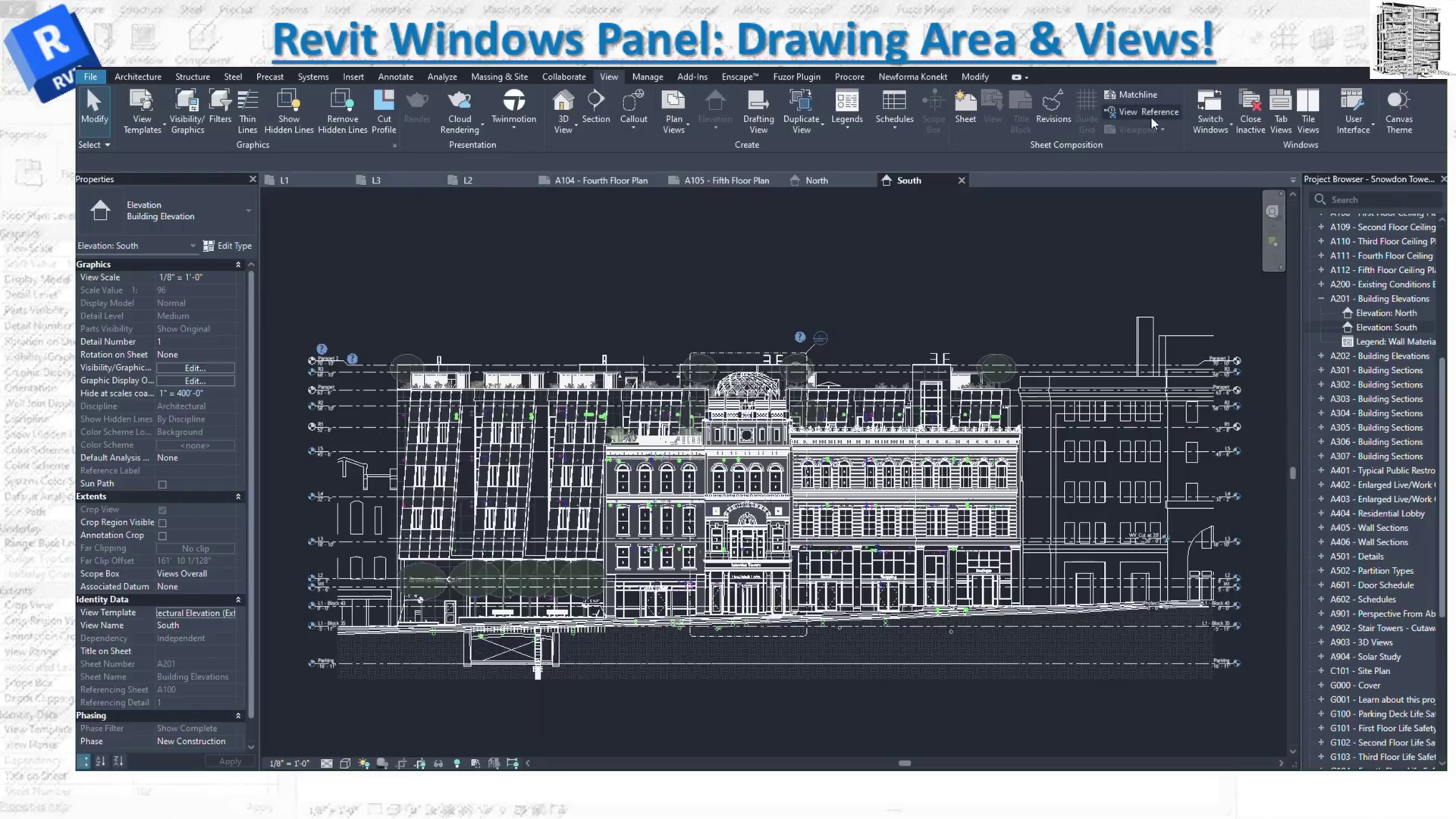
Check the list of open windows and dismiss it with the South elevation still active
{"action": "left_click", "coordinate": [1230, 126]}
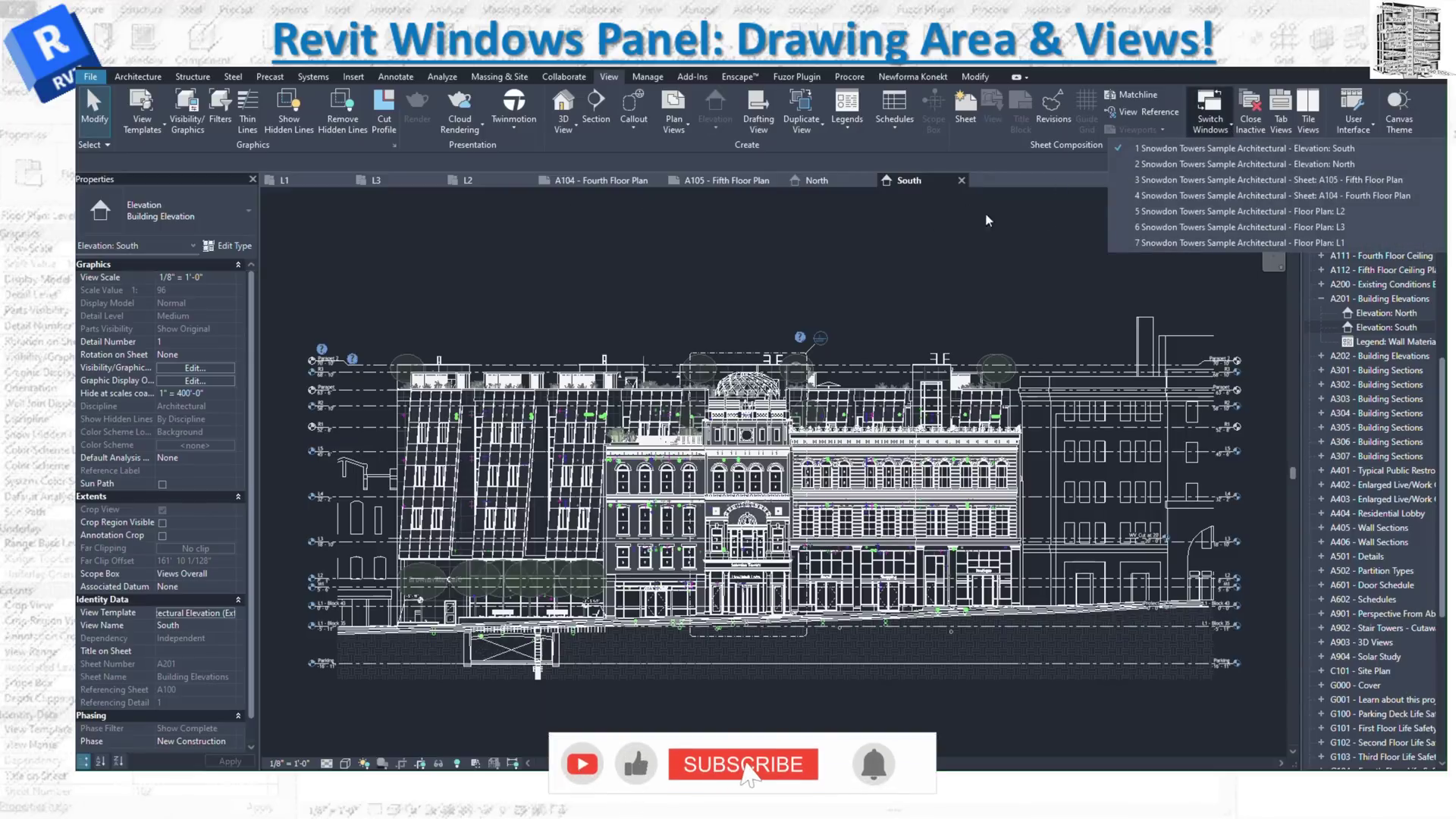
{"action": "left_click", "coordinate": [1048, 212]}
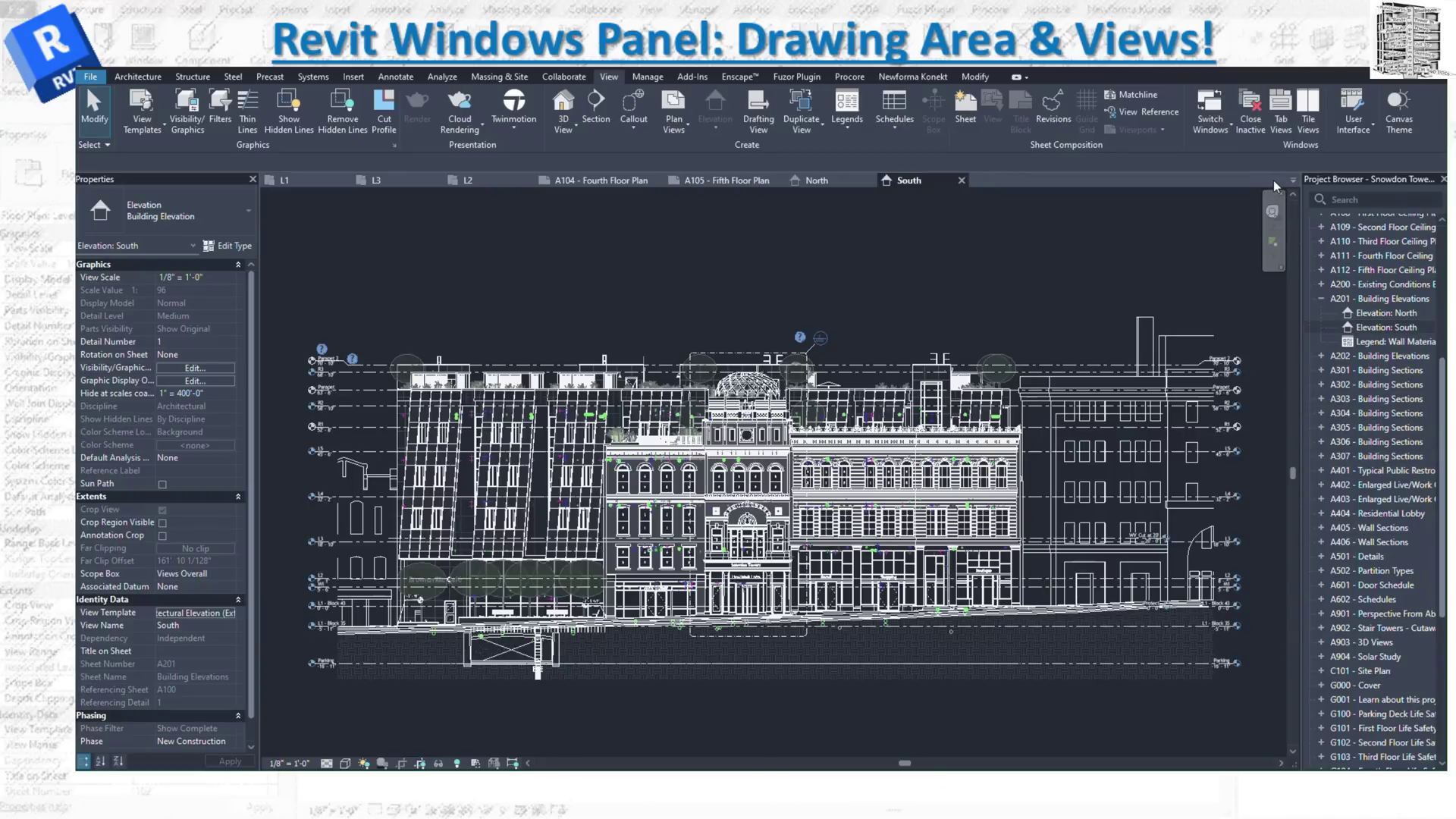
Open the Existing North and Existing South elevations from the A200 Existing Conditions sheet
{"action": "left_click", "coordinate": [1321, 285]}
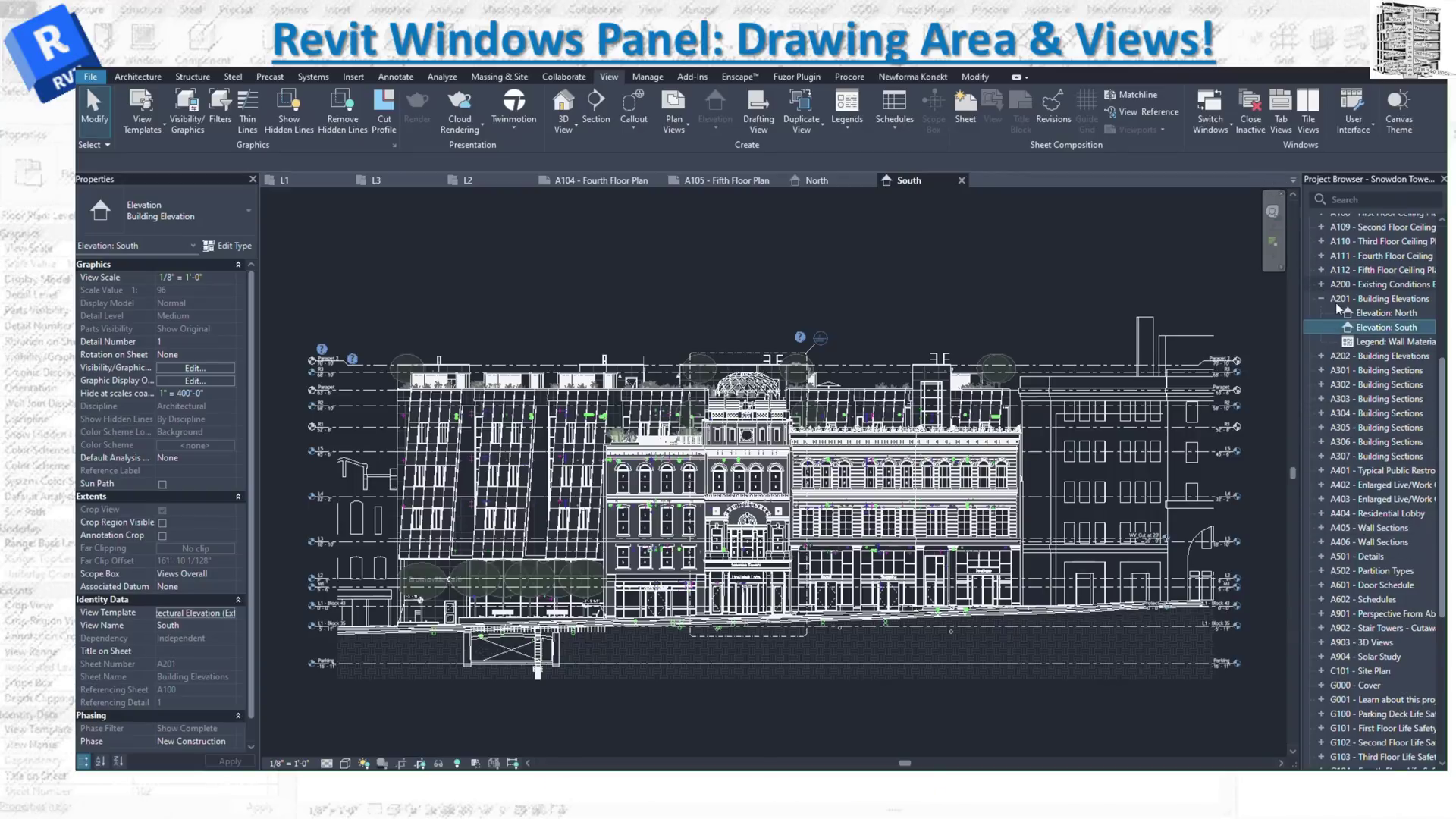
{"action": "double_click", "coordinate": [1370, 301]}
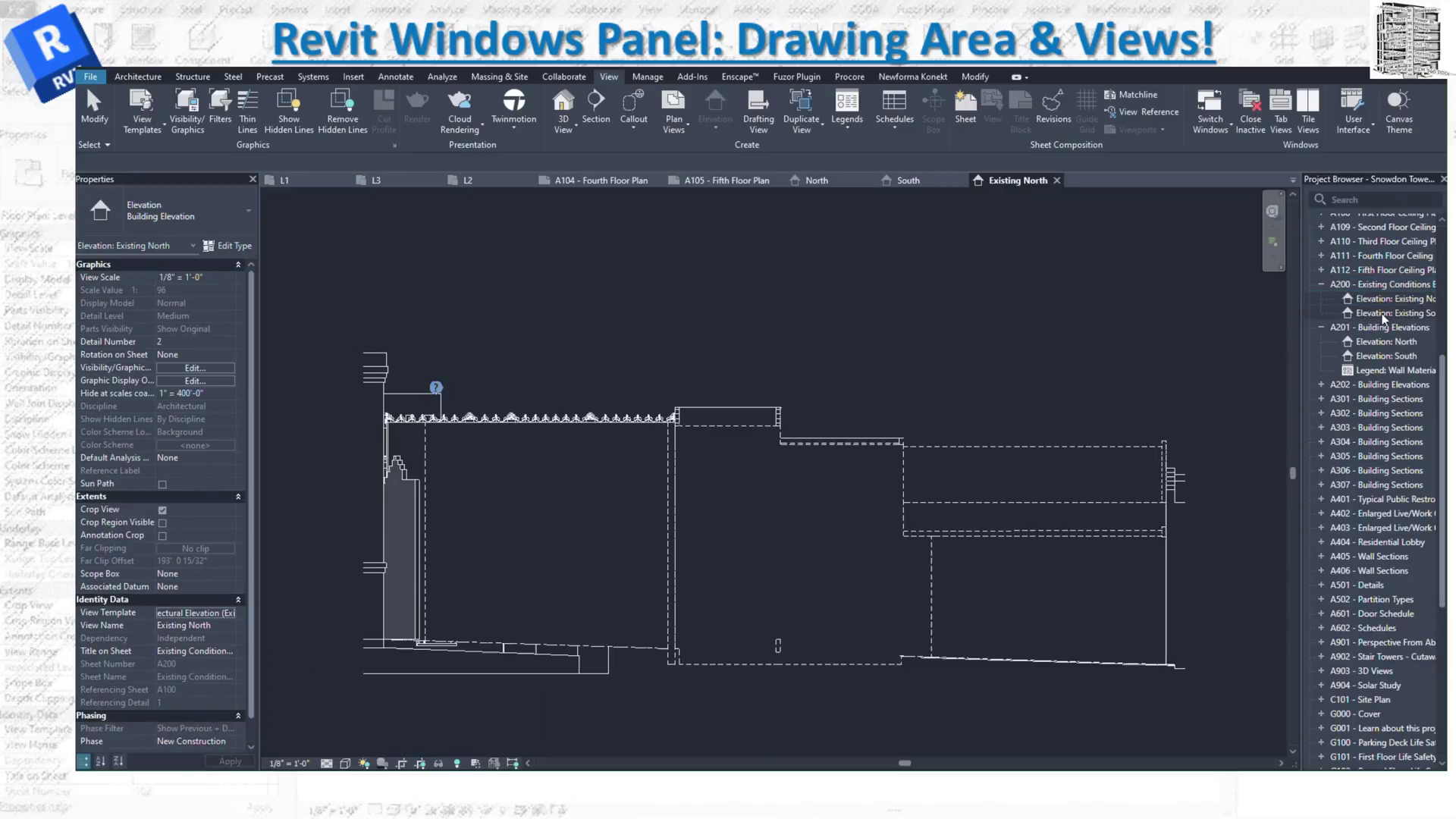
{"action": "left_click", "coordinate": [1382, 313]}
{"action": "double_click", "coordinate": [1385, 314]}
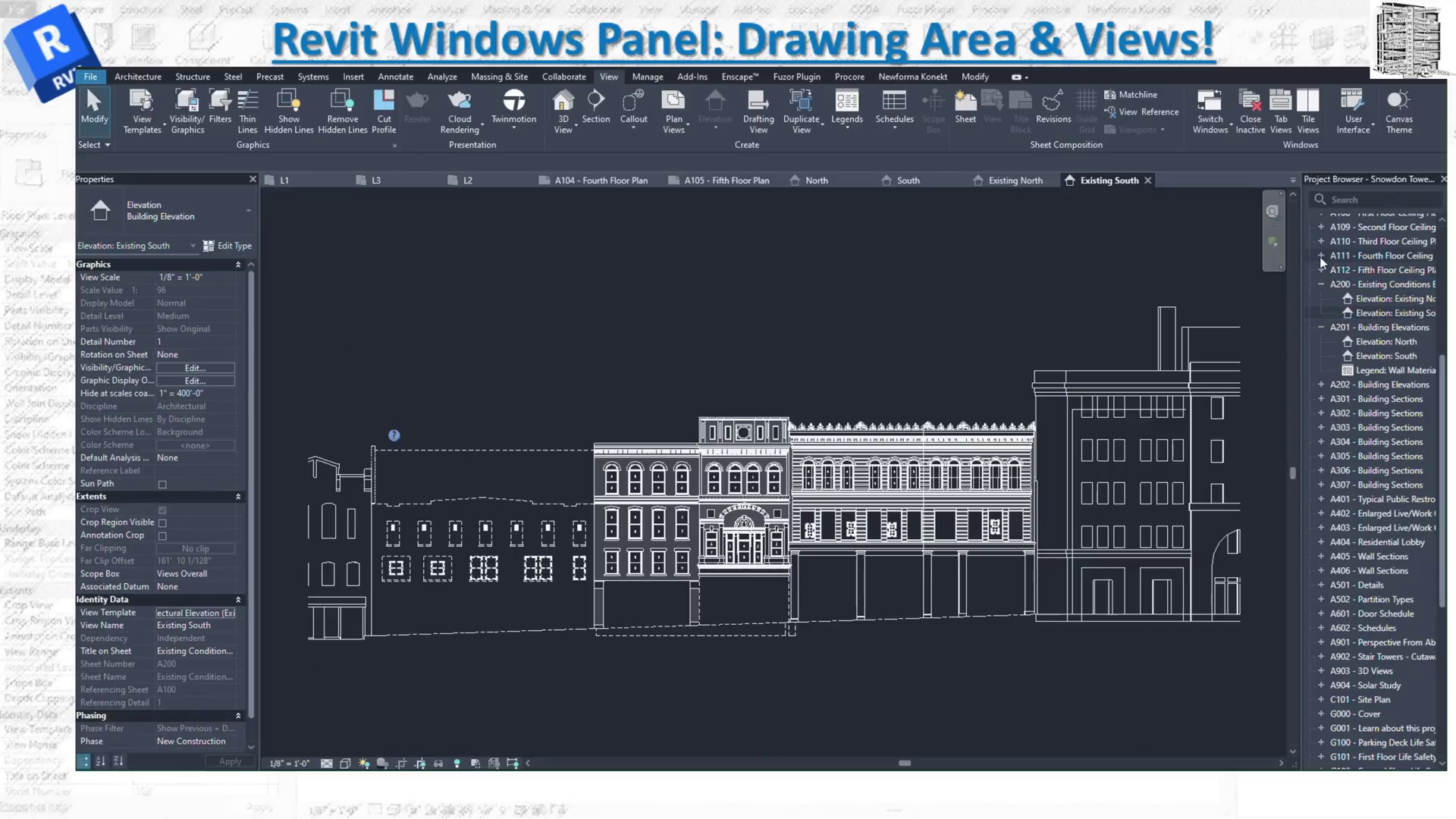
Open the reflected ceiling plans L4, L2 and L3 from sheets A111, A109 and A110
{"action": "left_click", "coordinate": [1321, 256]}
{"action": "left_click", "coordinate": [1378, 272]}
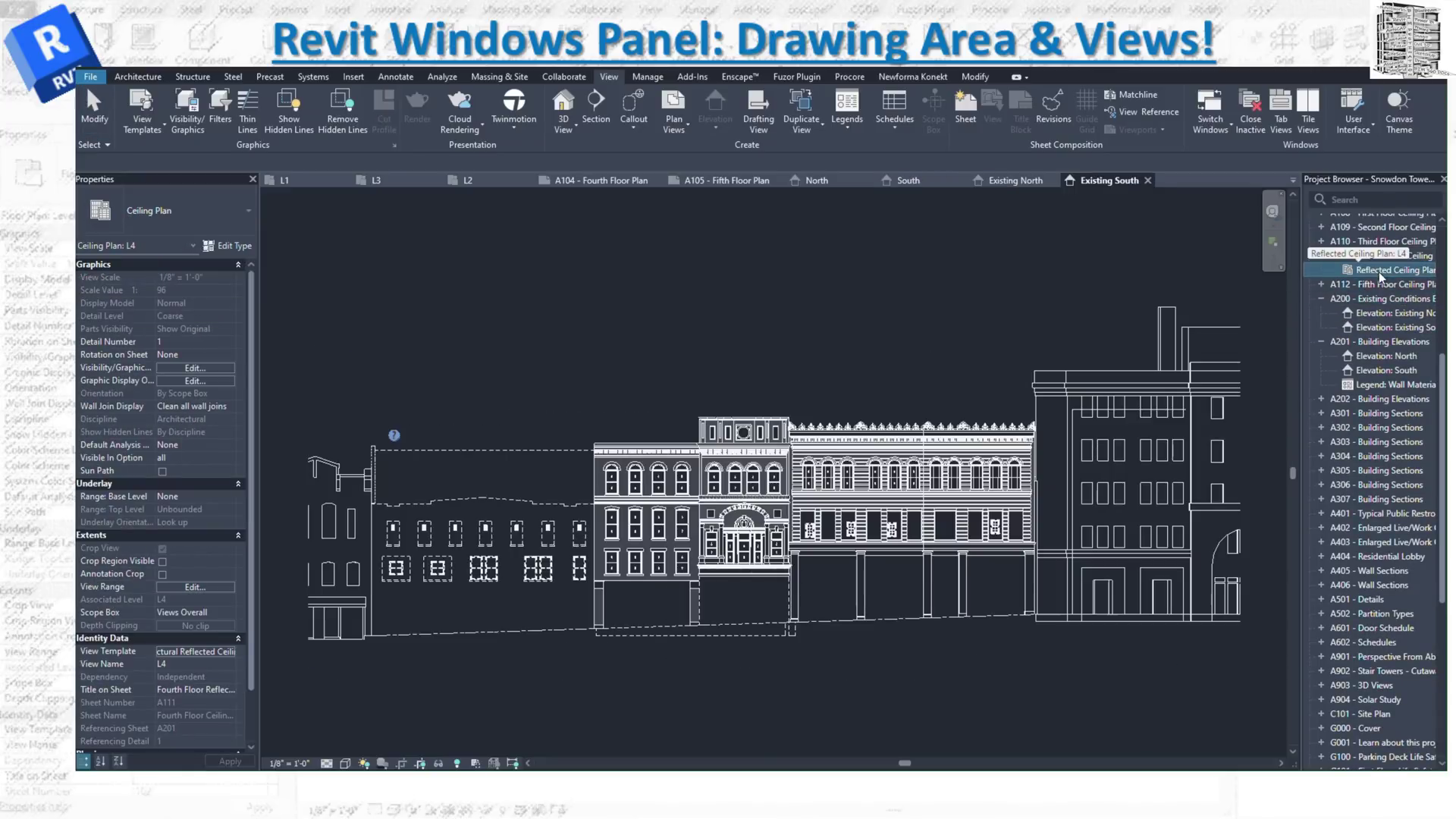
{"action": "double_click", "coordinate": [1381, 271]}
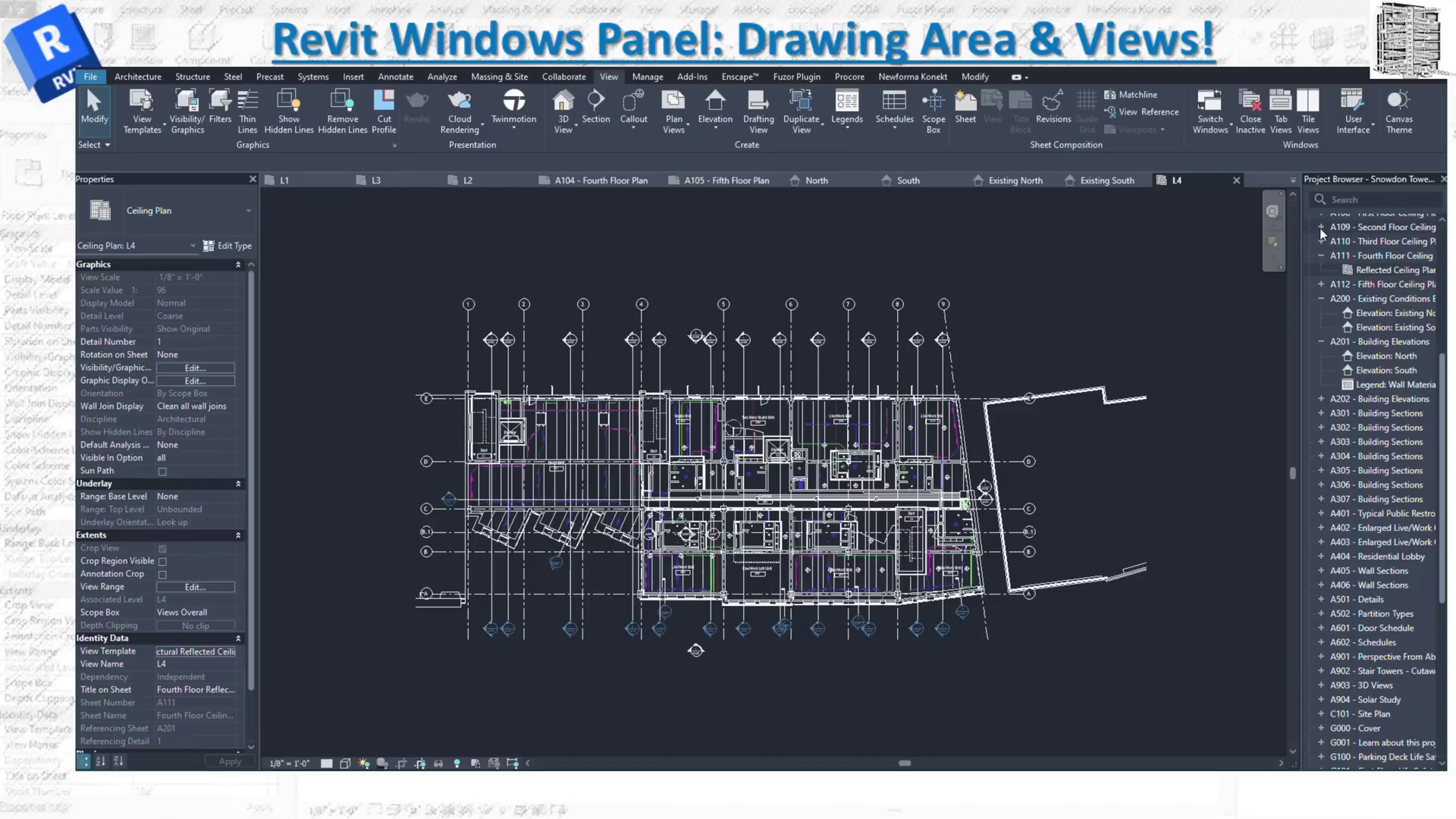
{"action": "left_click", "coordinate": [1320, 227]}
{"action": "left_click", "coordinate": [1369, 242]}
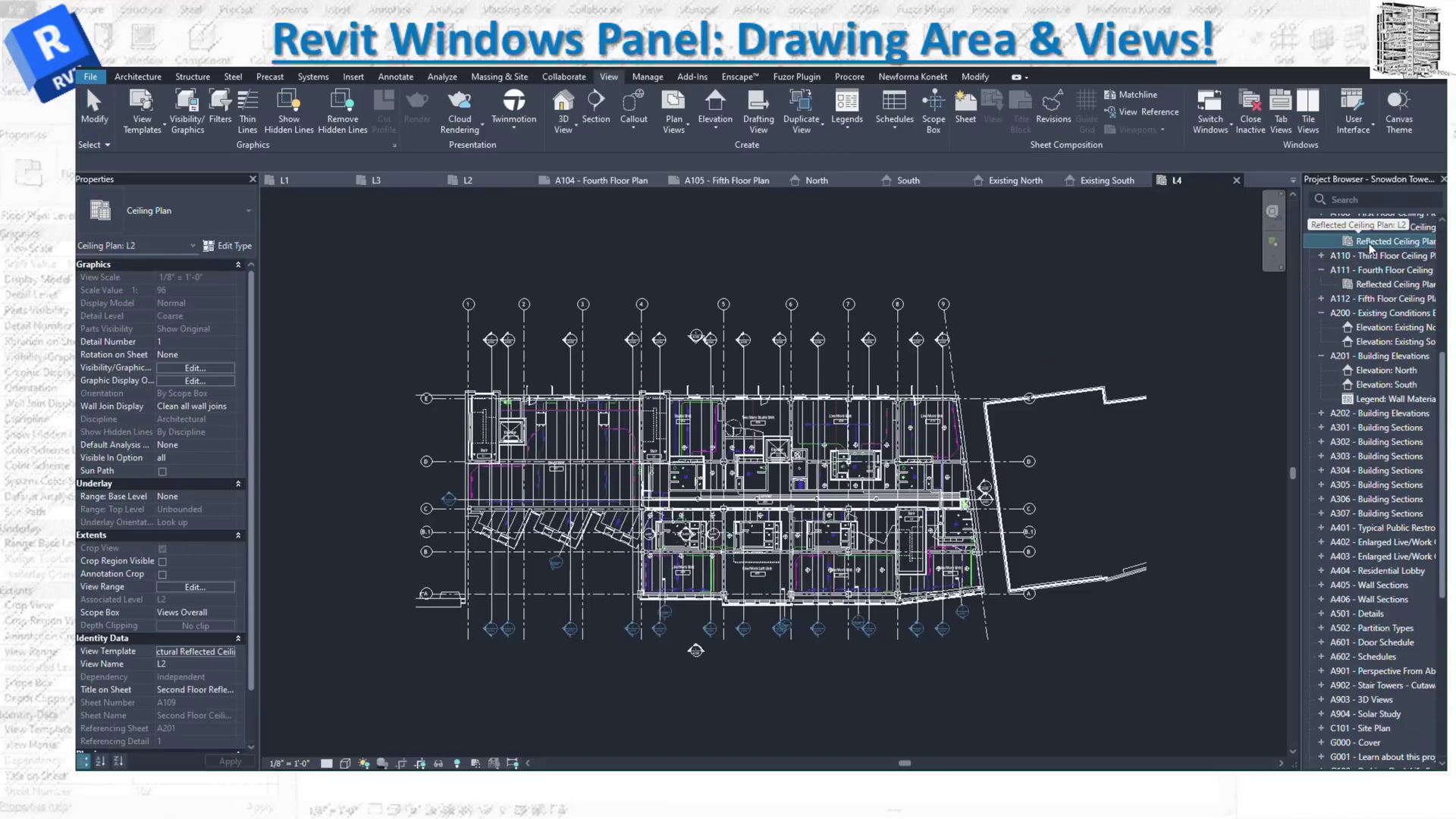
{"action": "left_click", "coordinate": [1322, 256]}
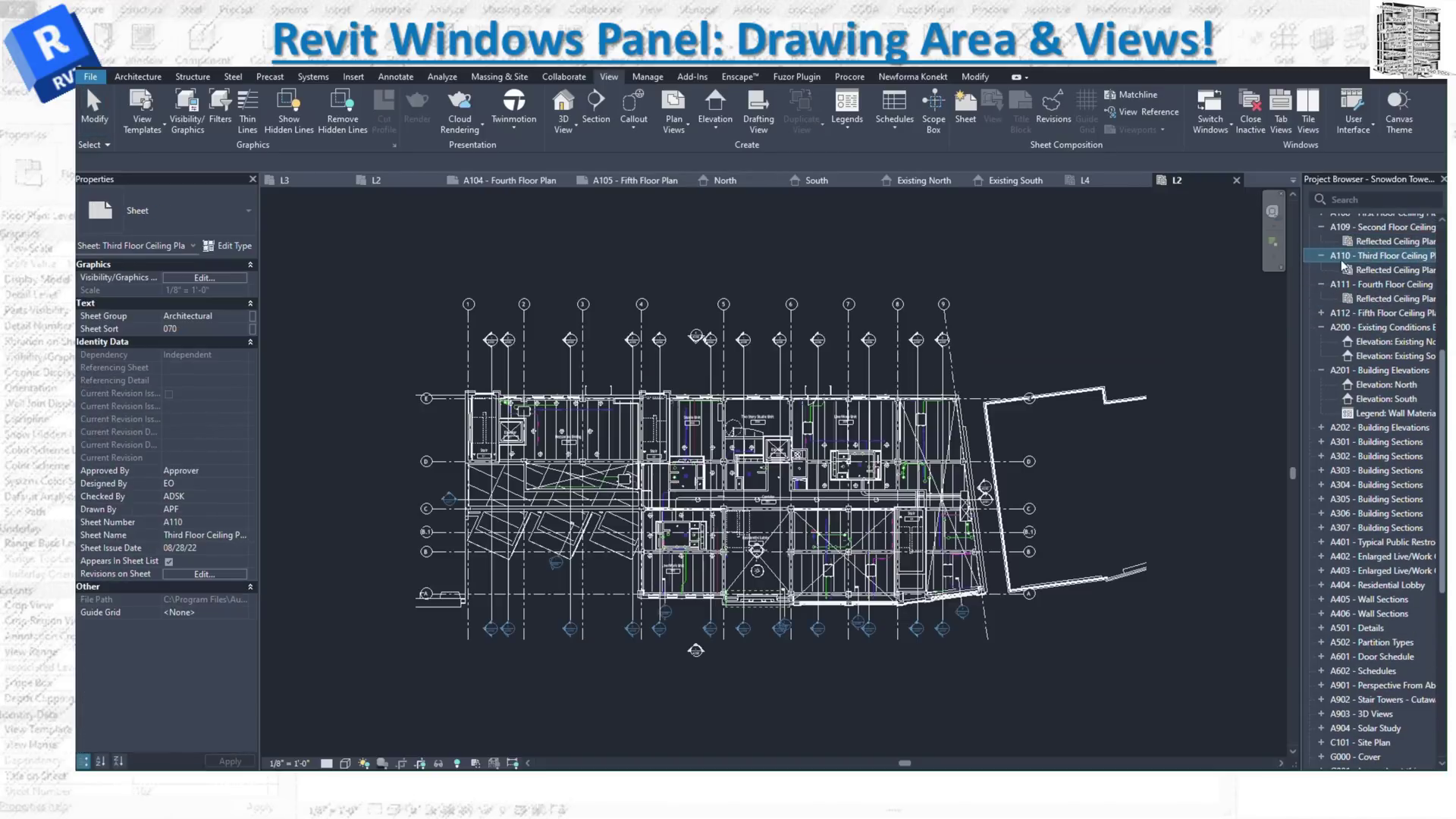
{"action": "left_click", "coordinate": [1380, 270]}
{"action": "double_click", "coordinate": [1381, 272]}
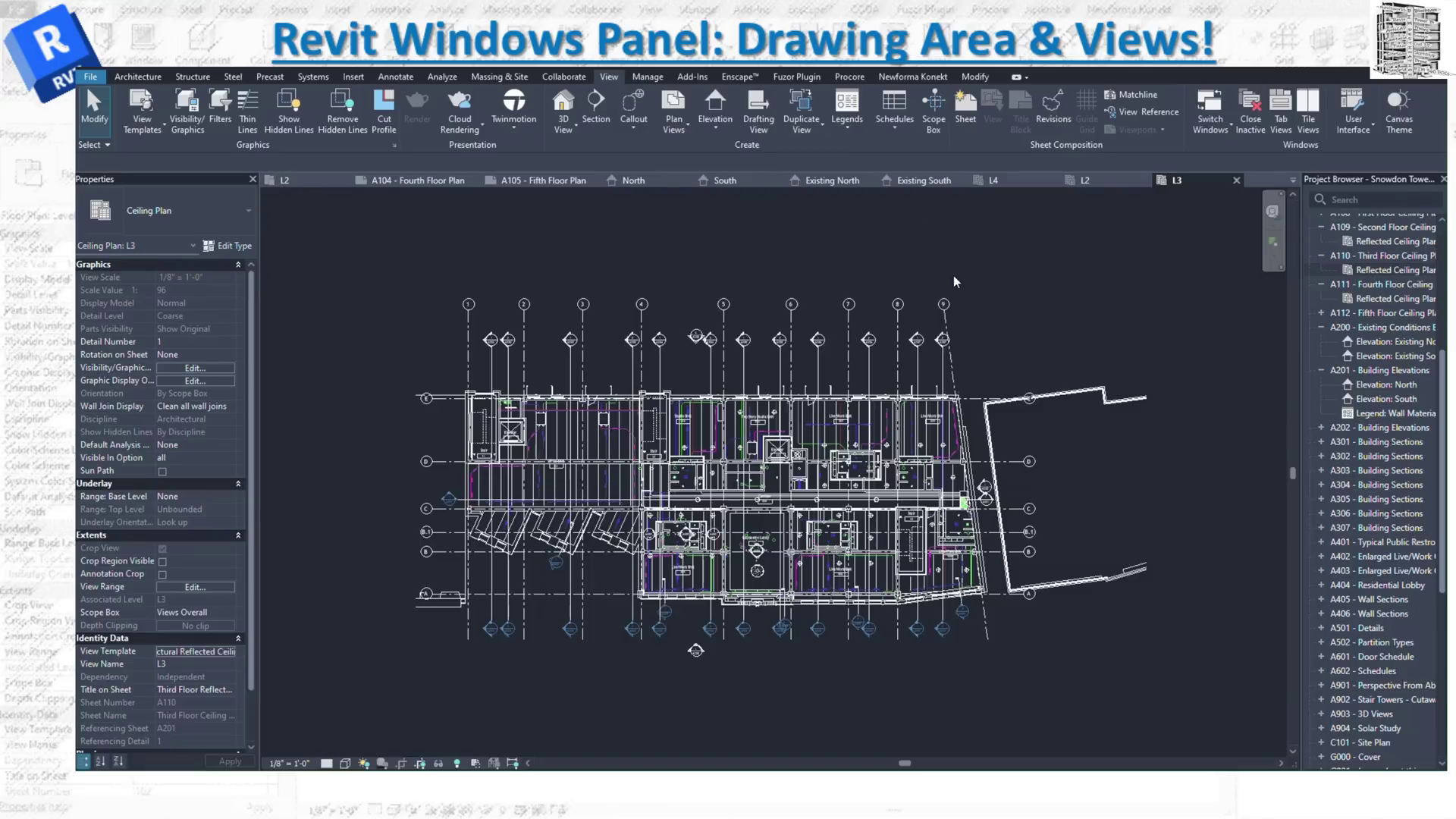
Use Switch Windows to select Reflected Ceiling Plan L3, and again to activate sheet A104 - Fourth Floor Plan
{"action": "left_click", "coordinate": [1229, 129]}
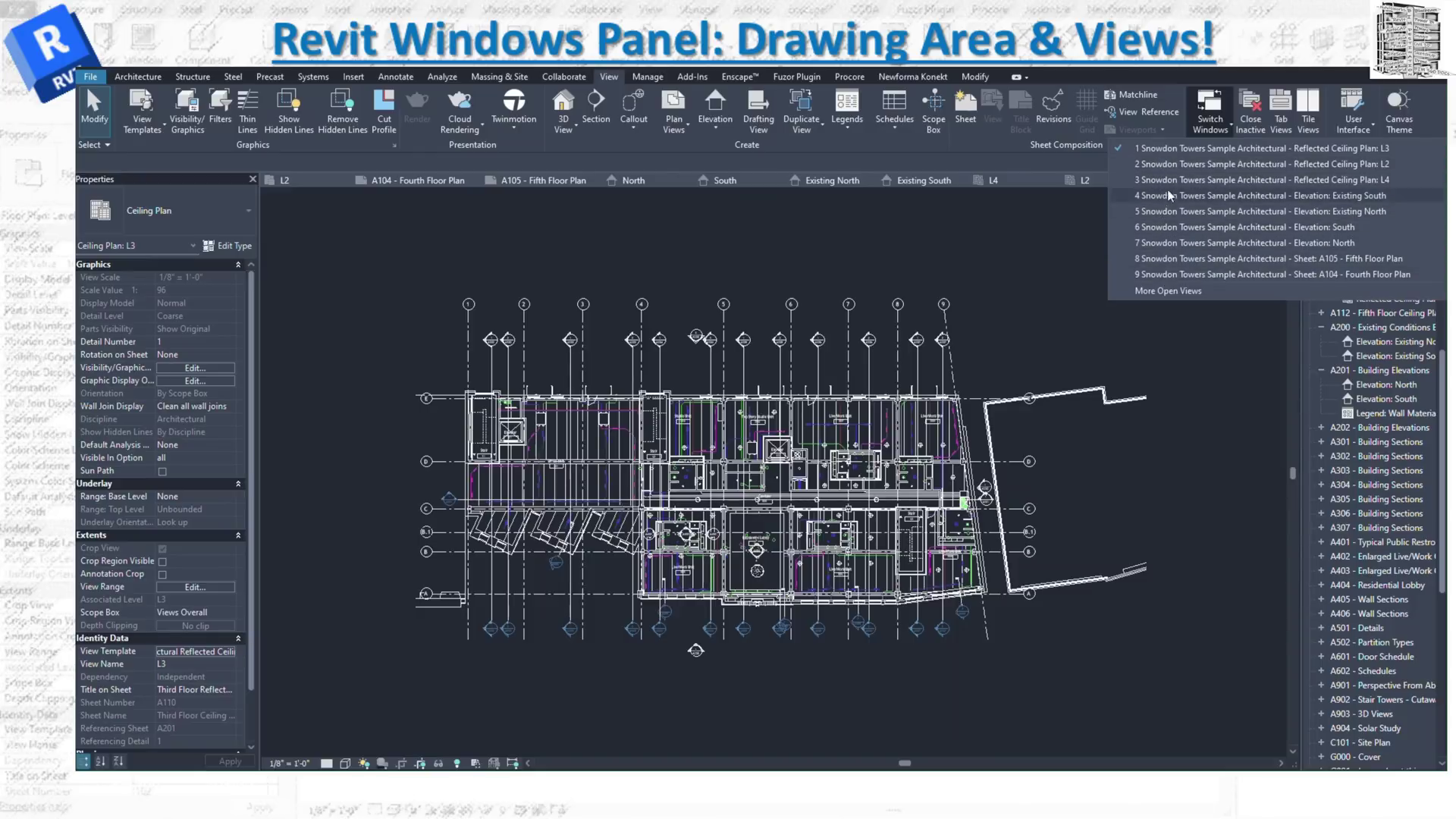
{"action": "left_click", "coordinate": [1179, 154]}
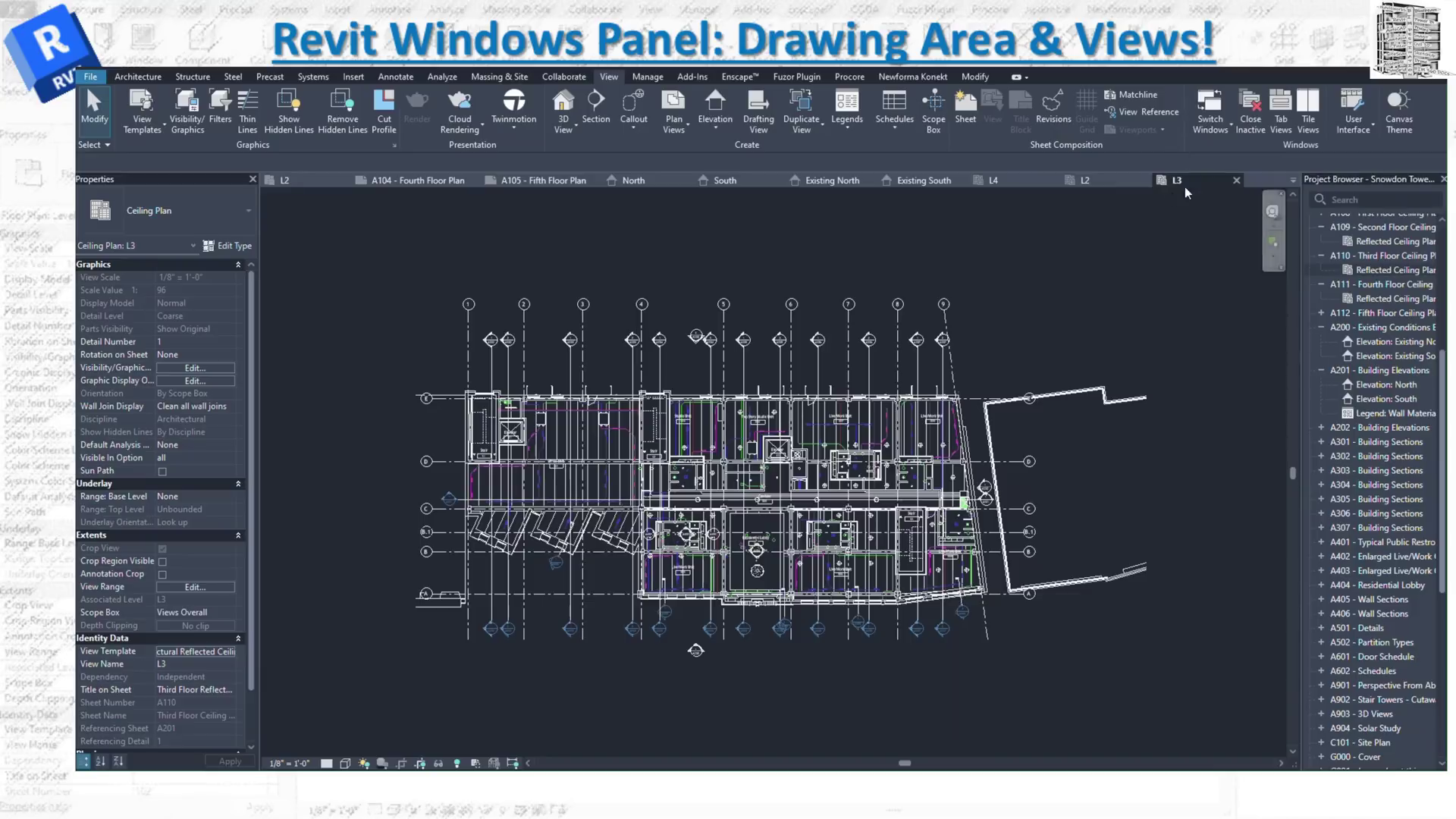
{"action": "left_click", "coordinate": [1213, 133]}
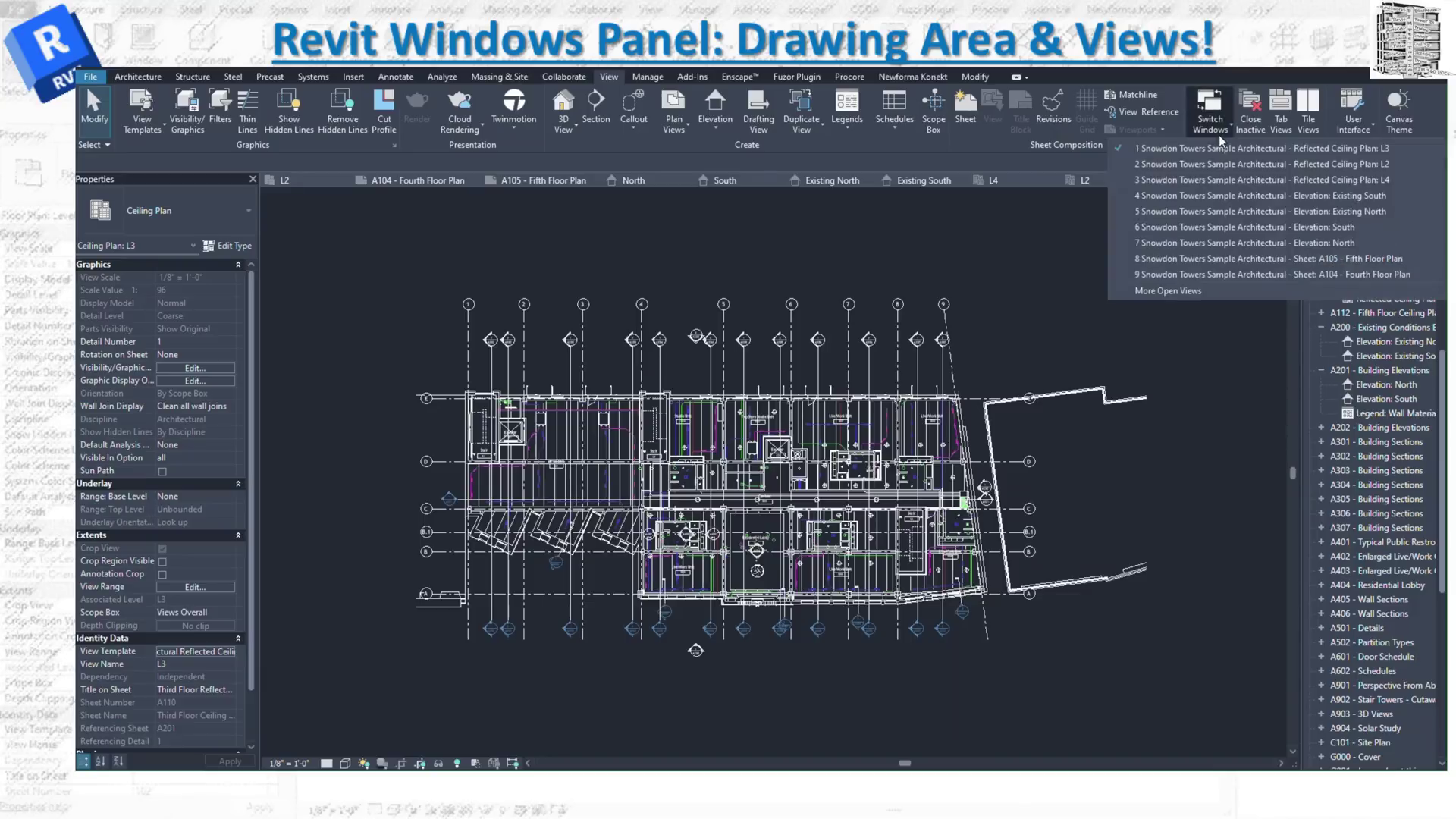
{"action": "left_click", "coordinate": [1235, 275]}
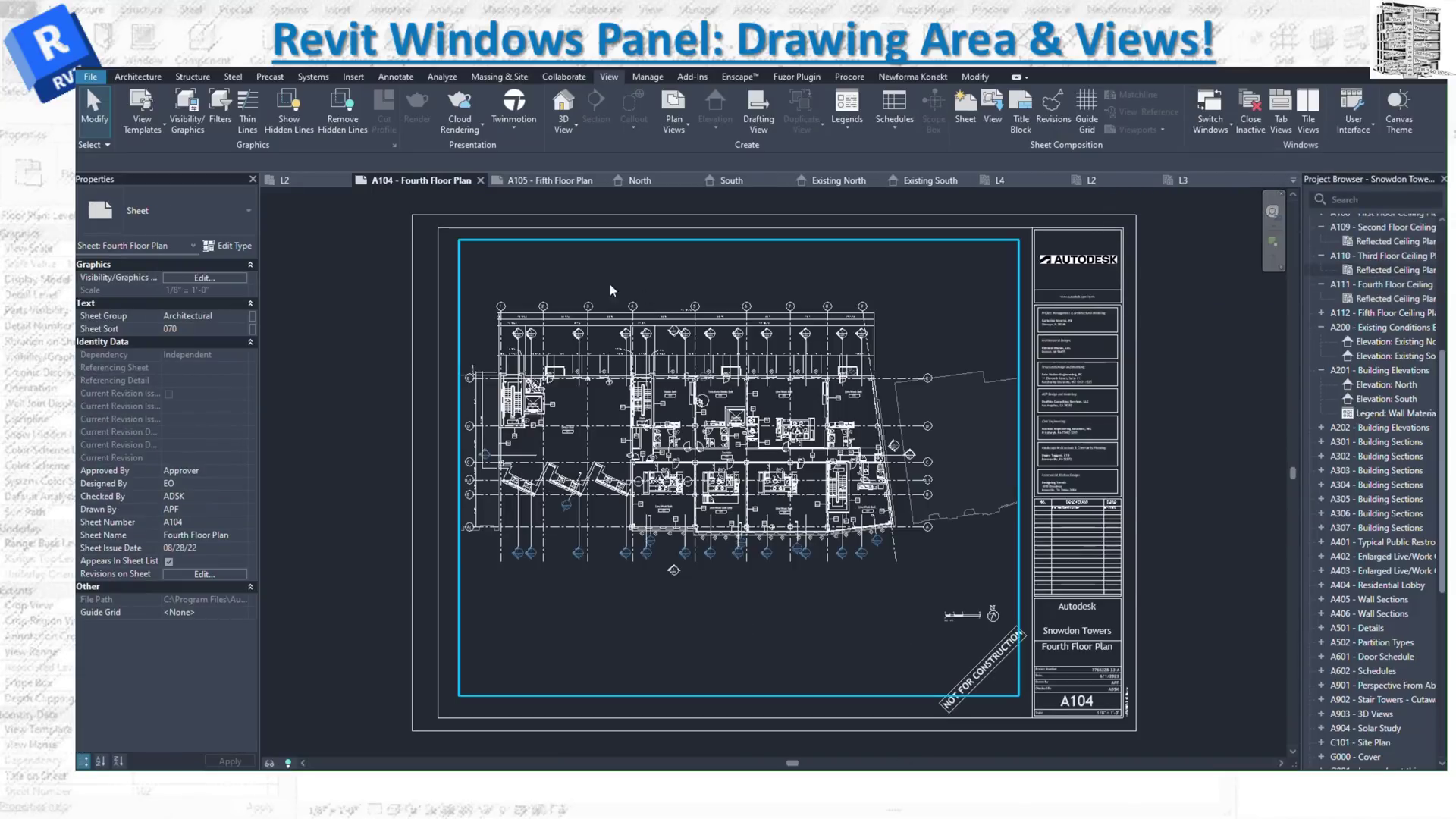
Review the Switch Windows list of open views while sheet A104 - Fourth Floor Plan is active
{"action": "left_click", "coordinate": [1229, 134]}
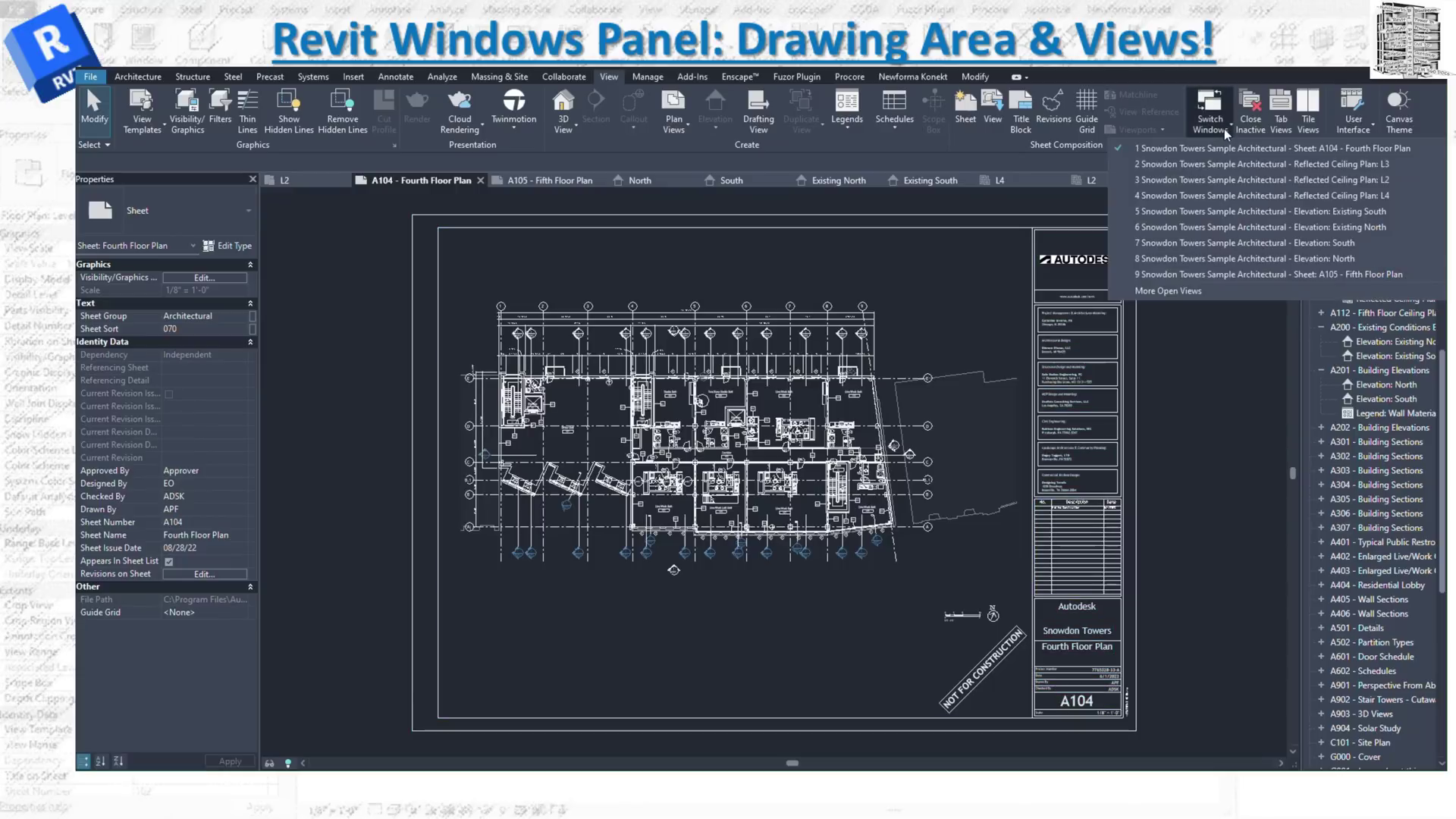
{"action": "left_click", "coordinate": [1209, 338]}
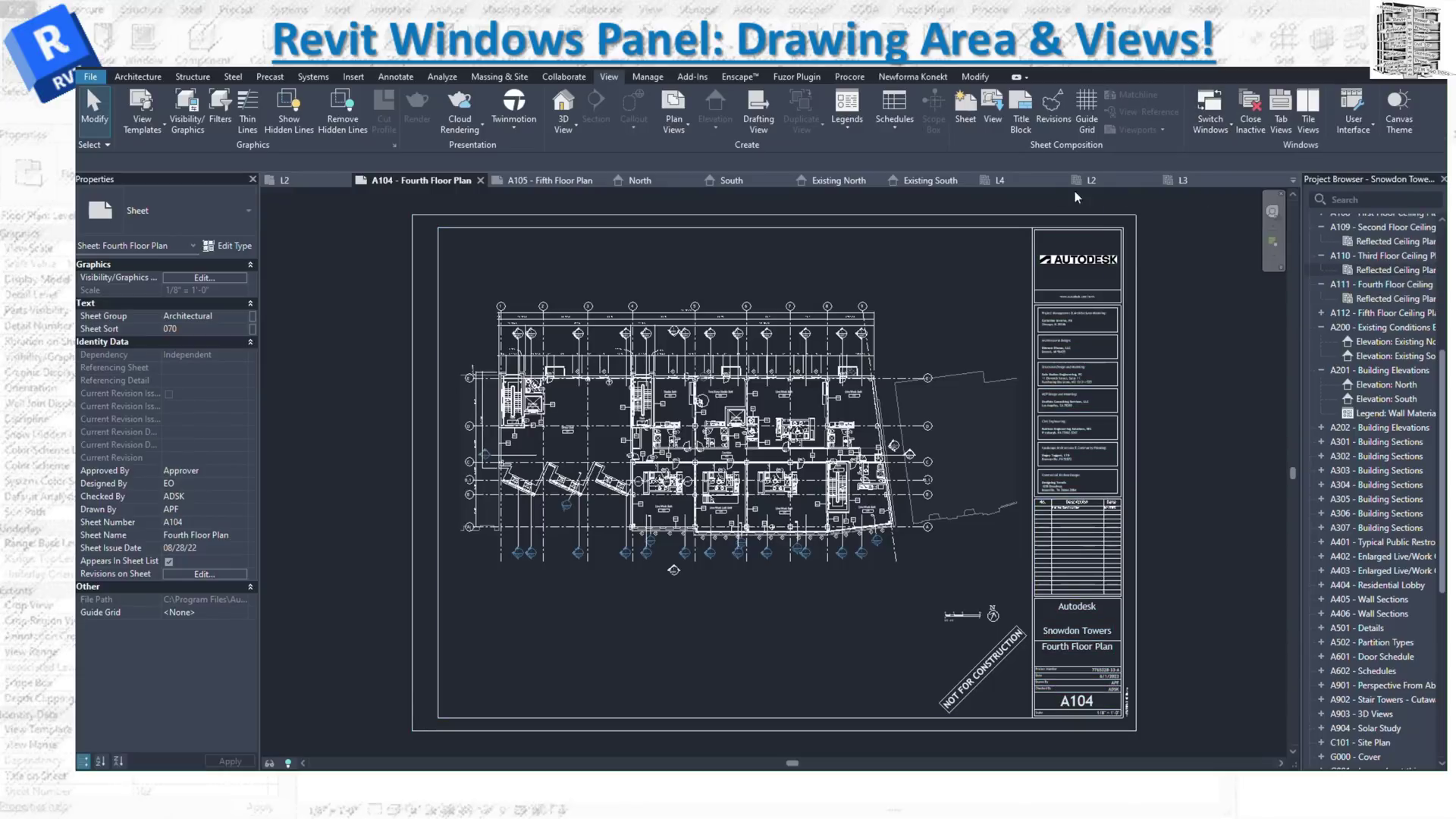
{"action": "left_click", "coordinate": [1229, 128]}
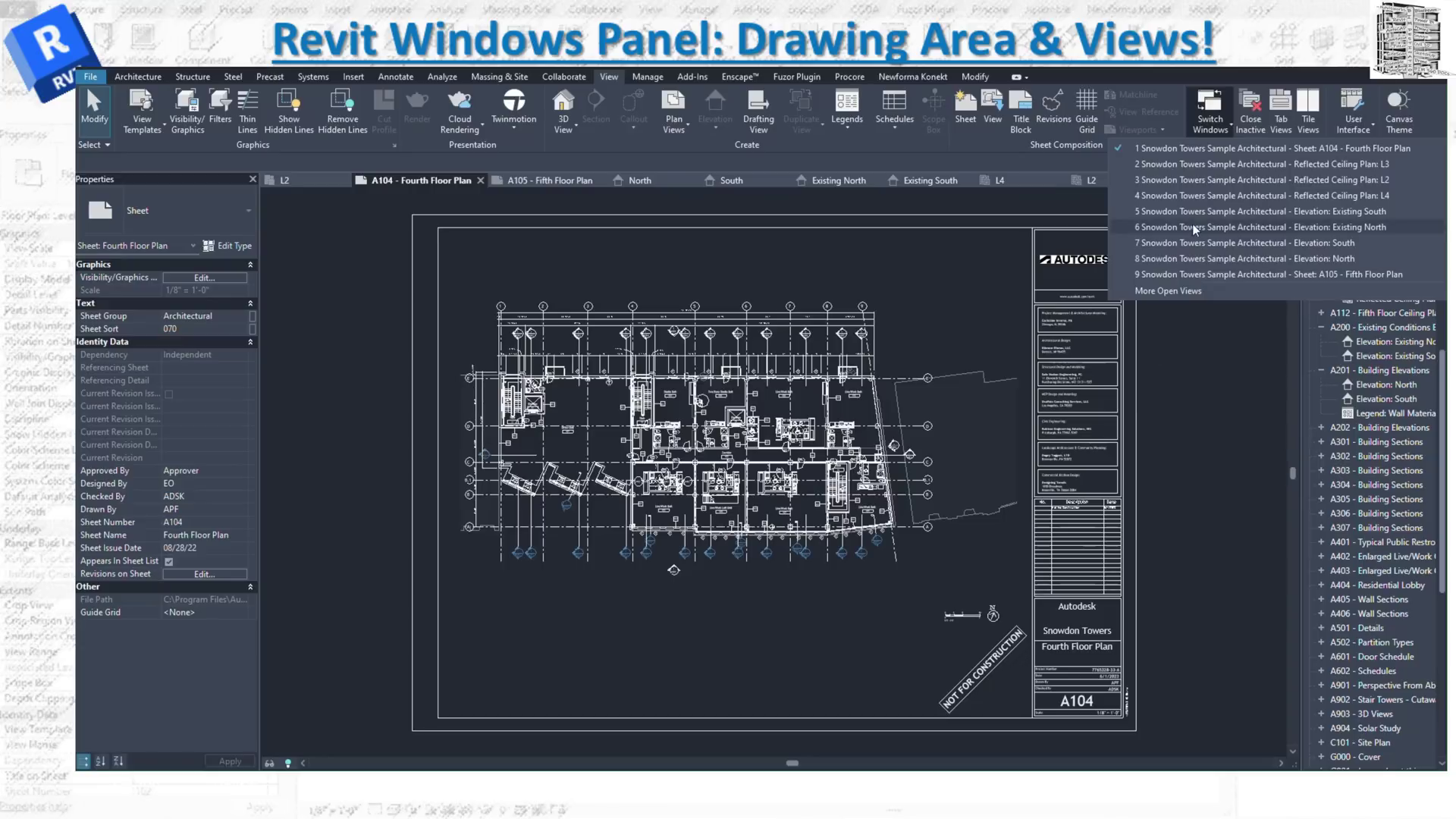
{"action": "left_click", "coordinate": [1212, 357]}
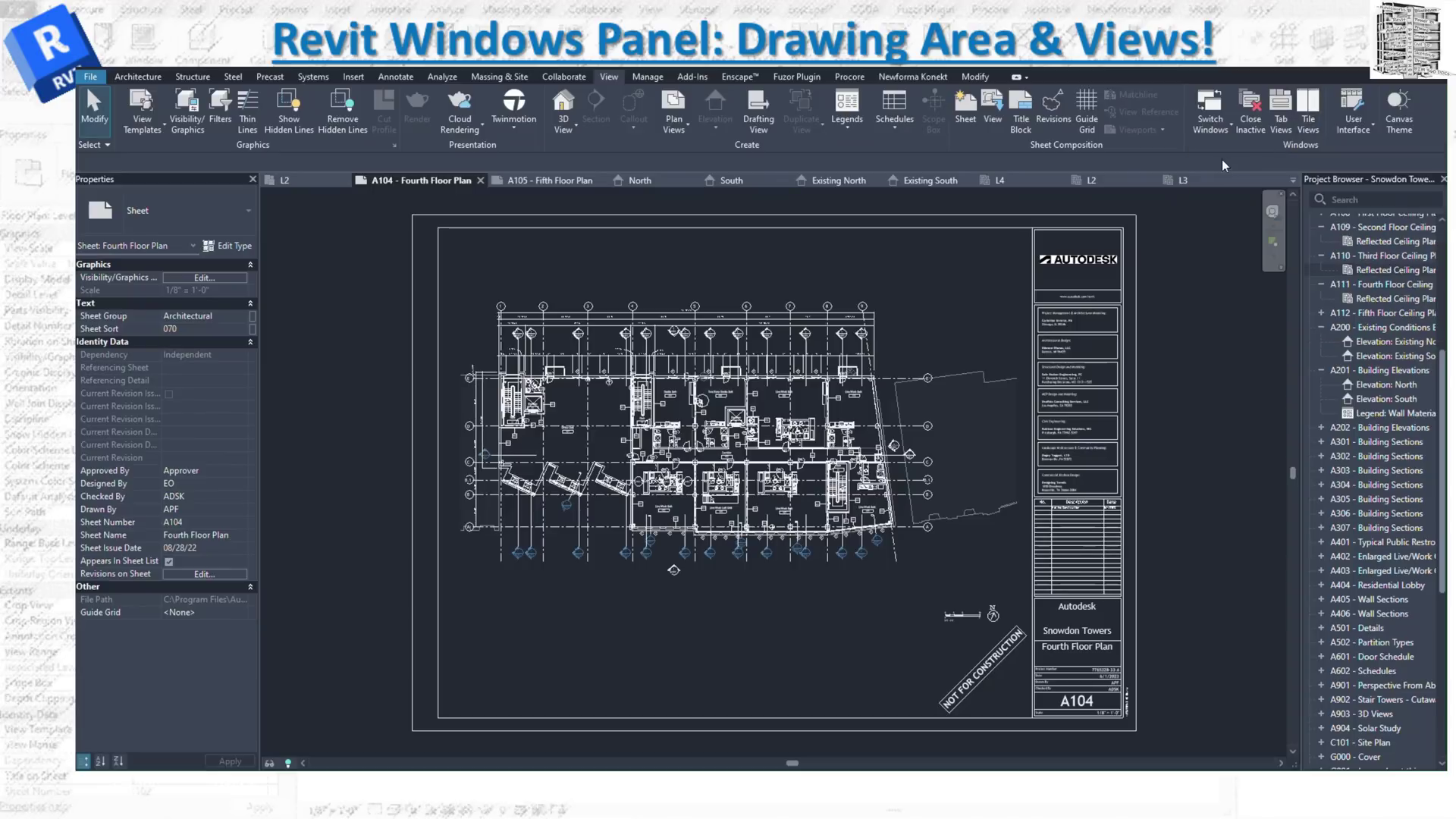
Tile all open views, zoom the L4 ceiling plan to fit its tile, and activate the South elevation
{"action": "left_click", "coordinate": [1311, 125]}
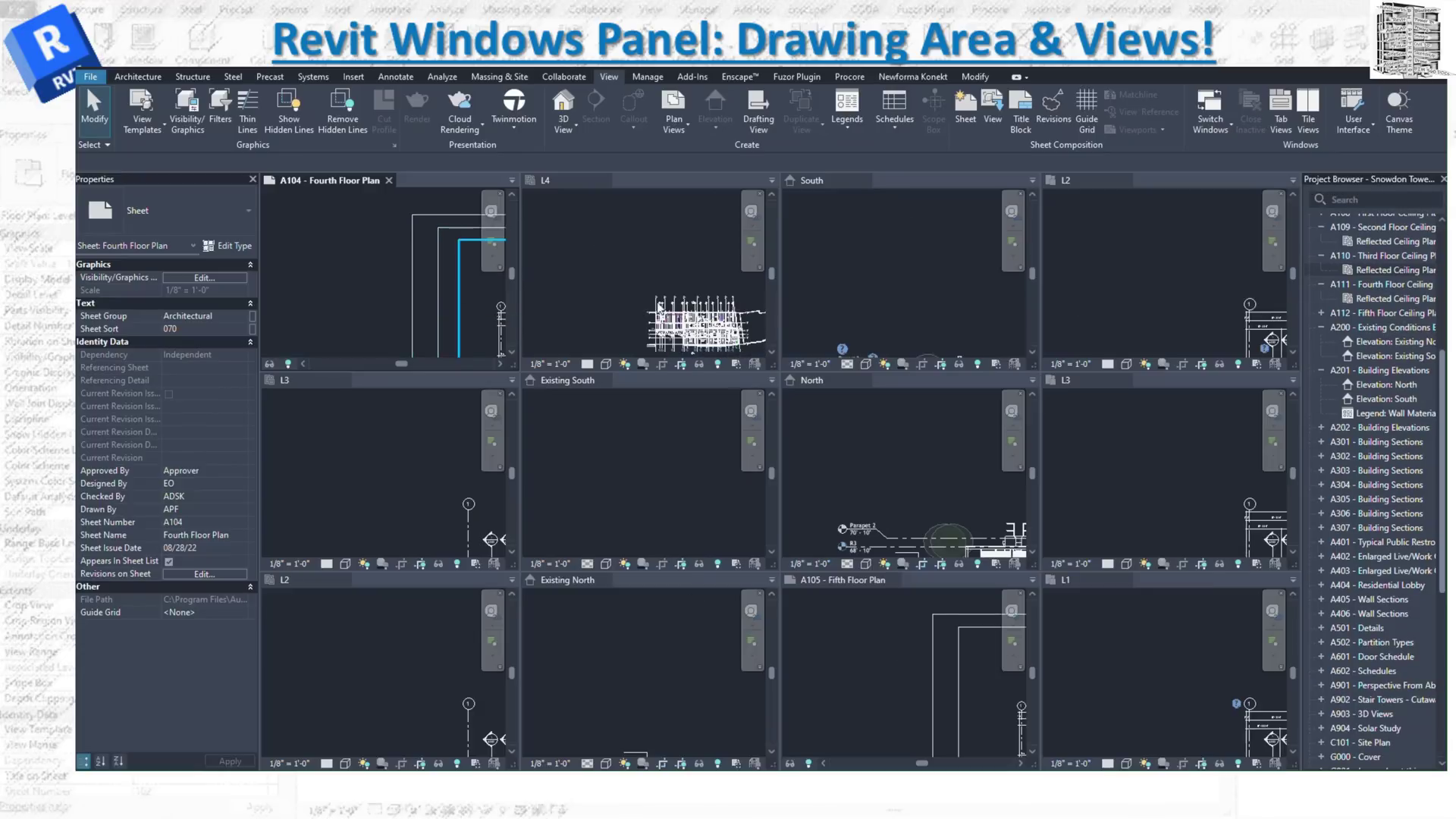
{"action": "left_click", "coordinate": [659, 307]}
{"action": "key", "text": "z"}
{"action": "key", "text": "a"}
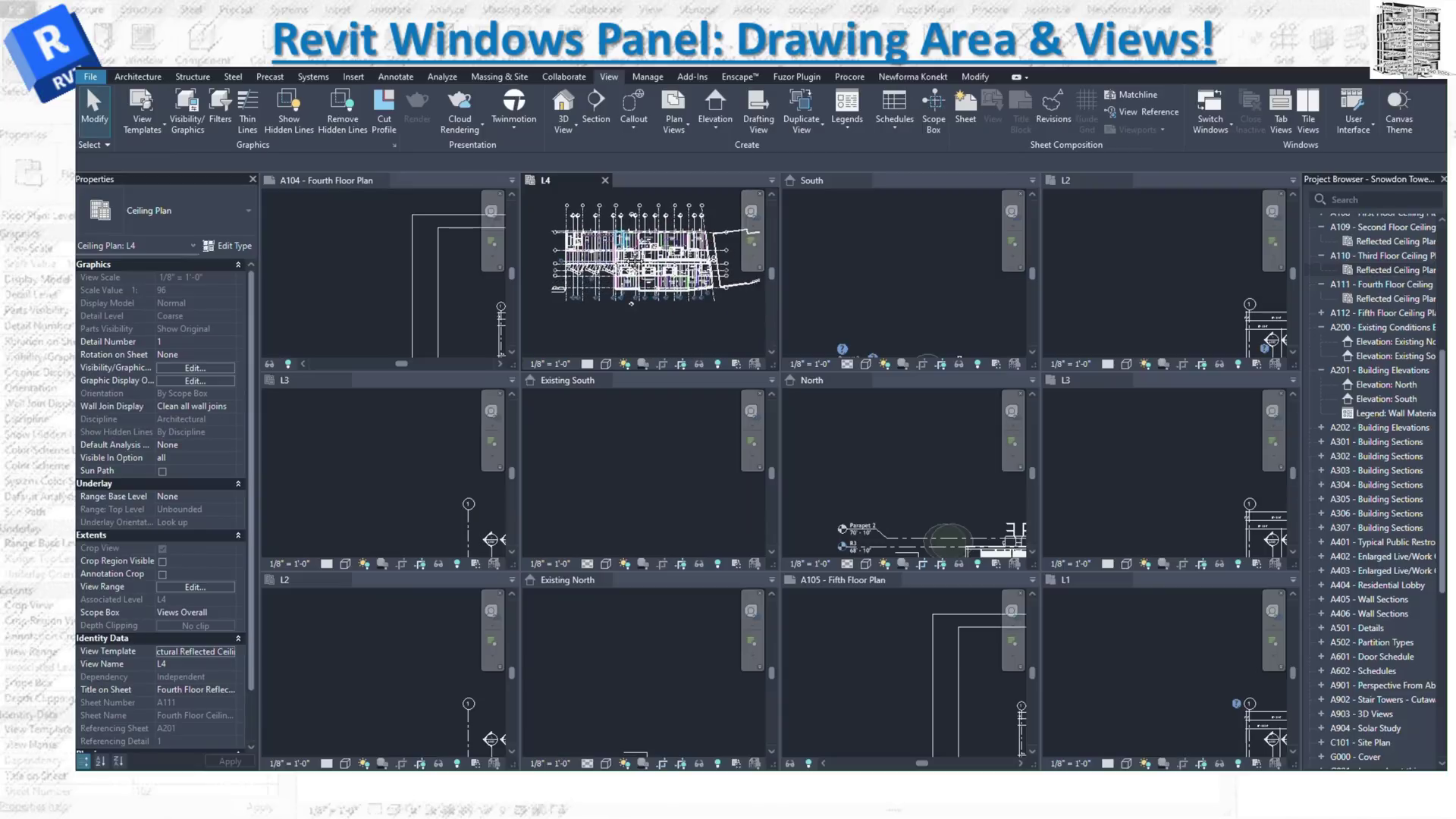
{"action": "left_click", "coordinate": [939, 330]}
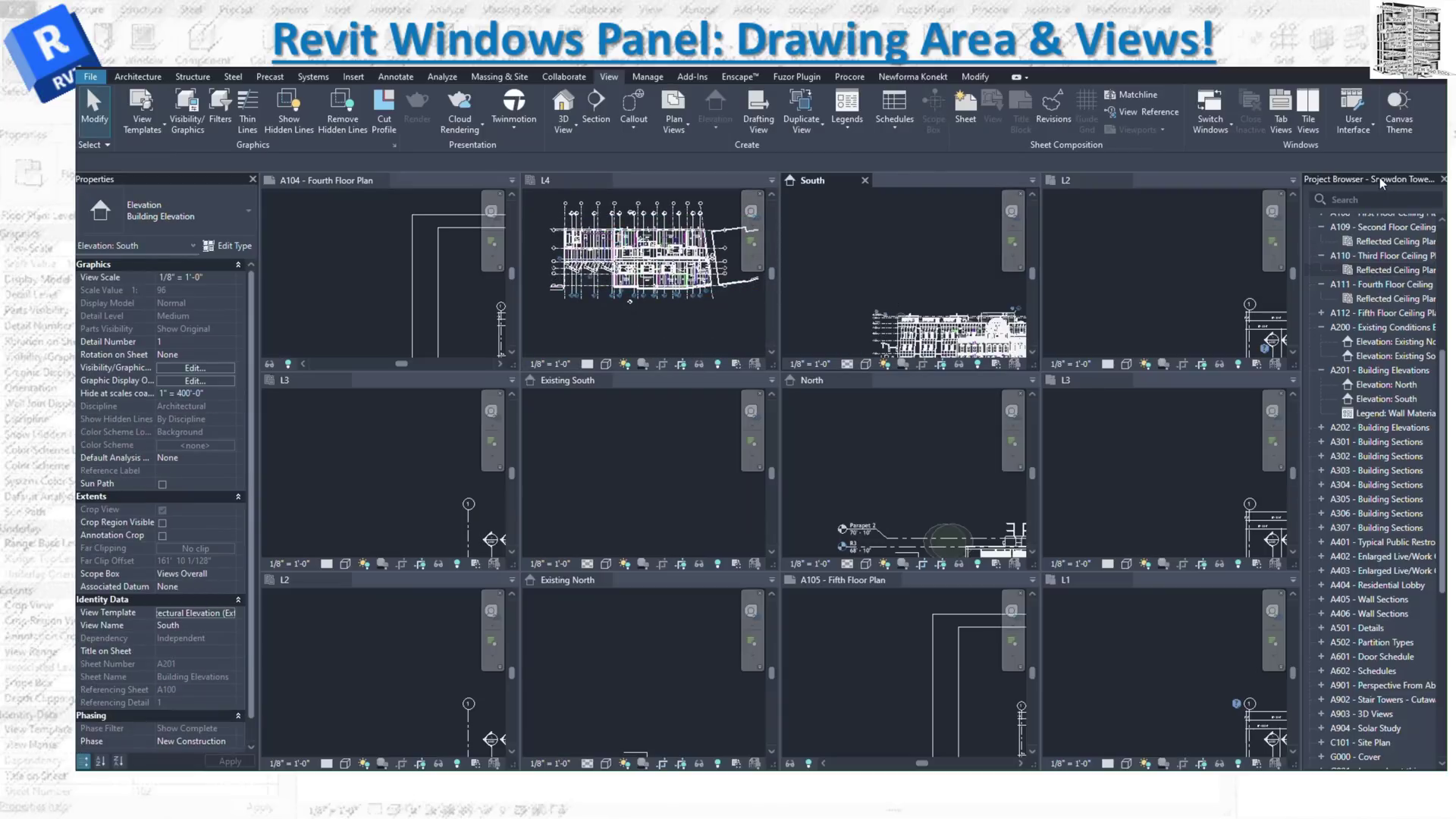
Close the Project Browser and Properties palettes to give the tiled views more room
{"action": "left_click_drag", "start_coordinate": [1379, 182], "coordinate": [1360, 227]}
{"action": "left_click", "coordinate": [1434, 220]}
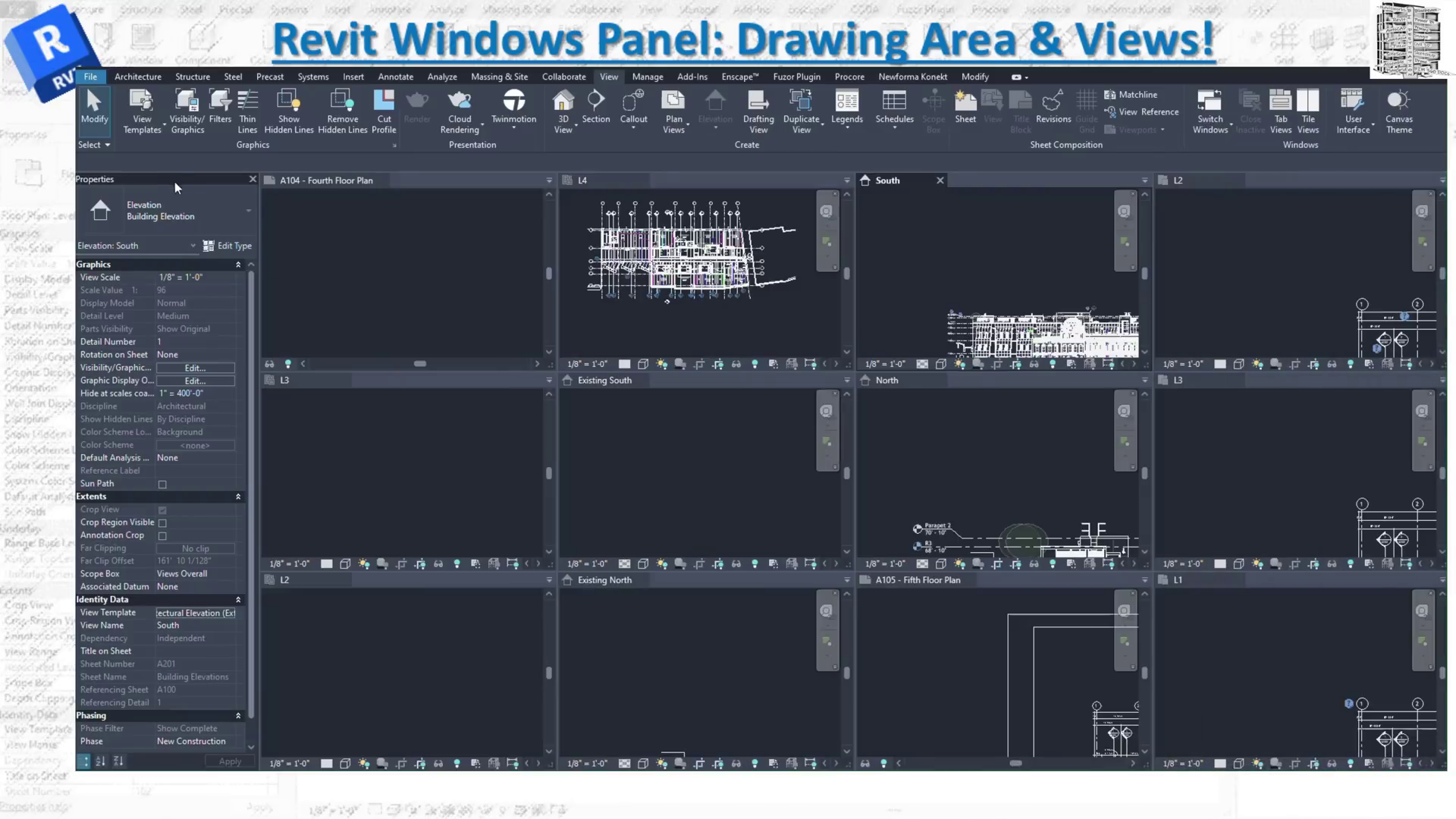
{"action": "left_click", "coordinate": [253, 179]}
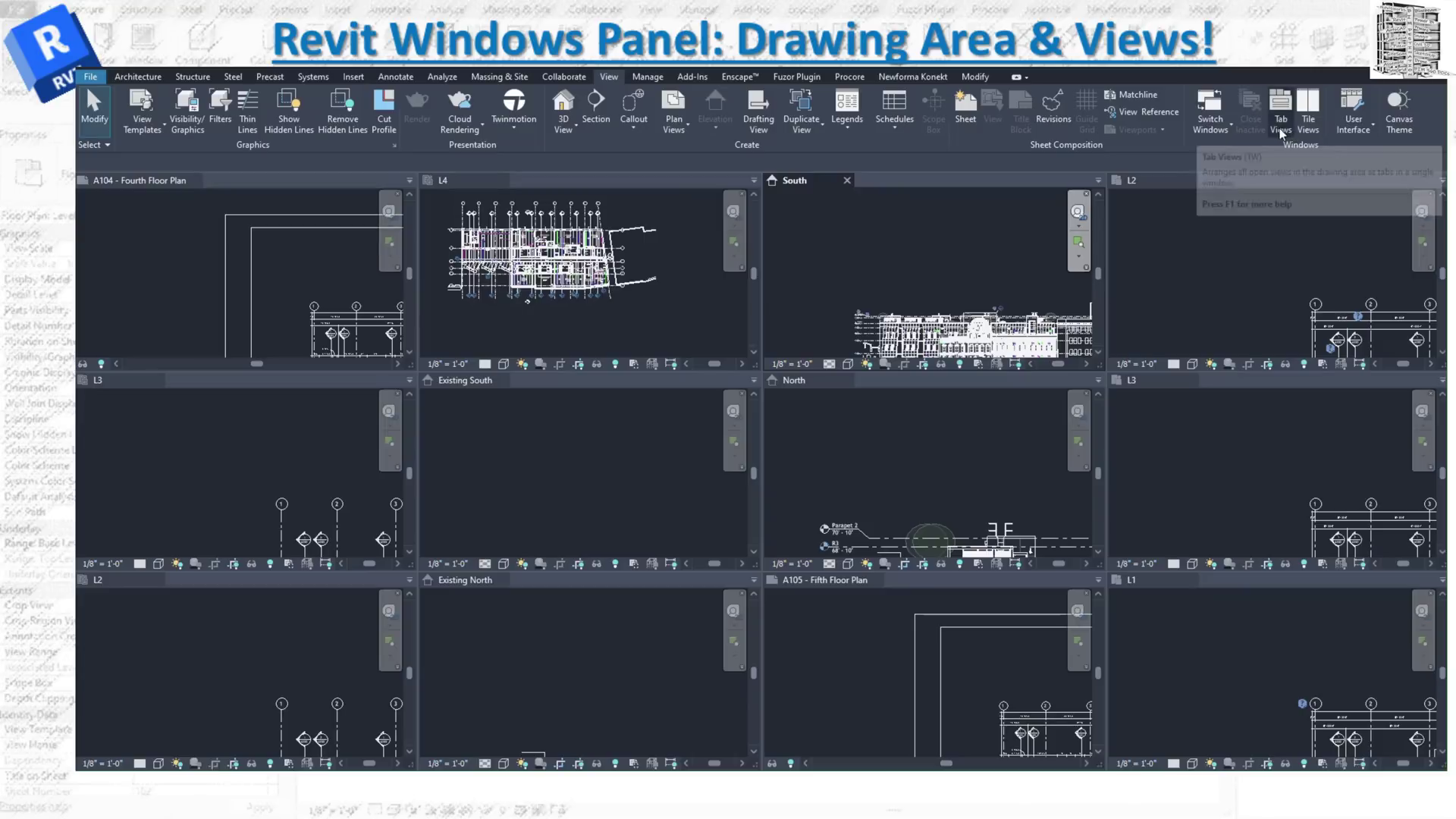
Re-tile all open views, giving the South - Block 39 elevation its own tile
{"action": "left_click", "coordinate": [1300, 131]}
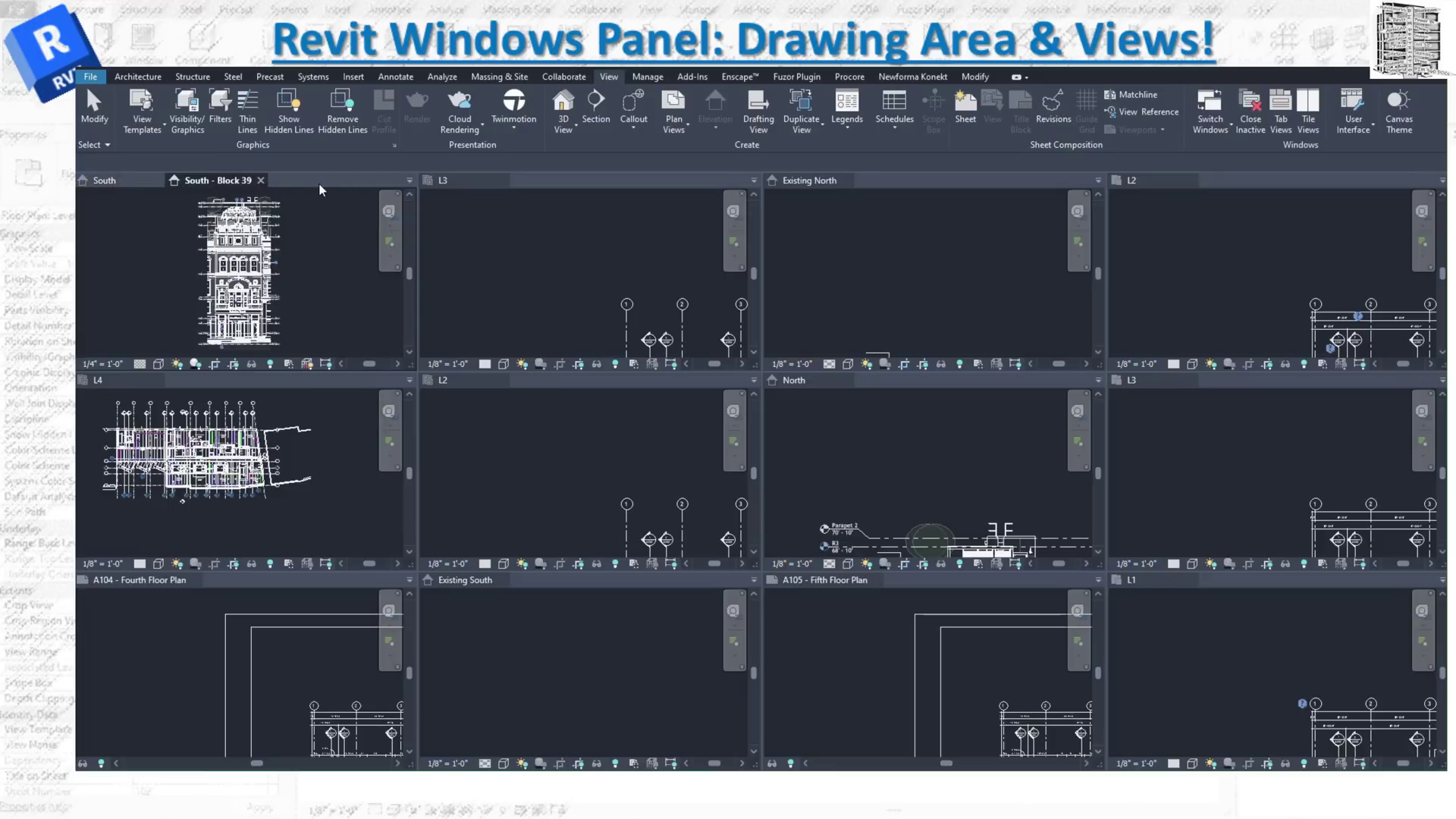
{"action": "left_click", "coordinate": [1299, 121]}
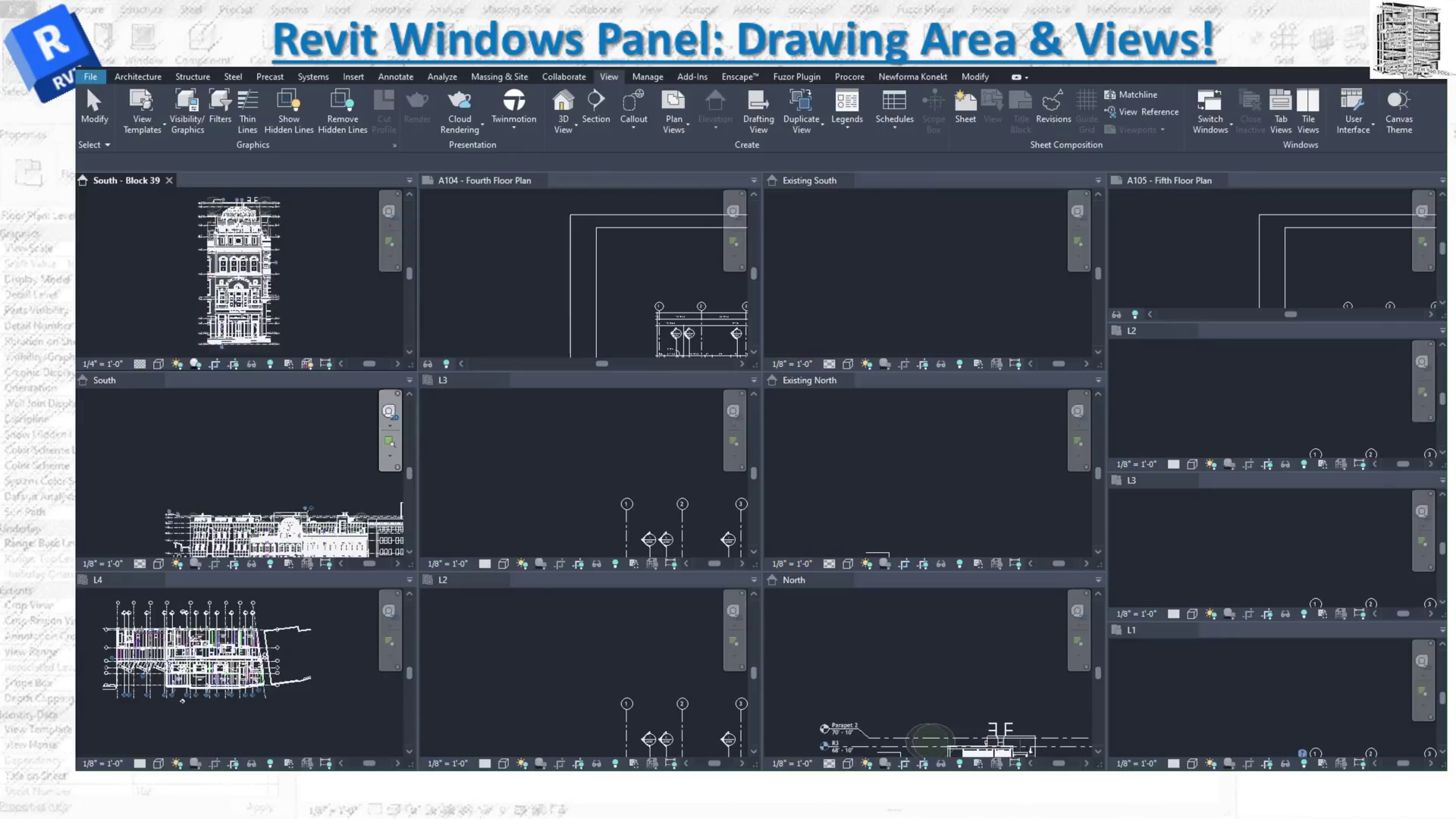
Activate sheet A104 - Fourth Floor Plan and review its place in the Switch Windows list of open views
{"action": "left_click", "coordinate": [579, 178]}
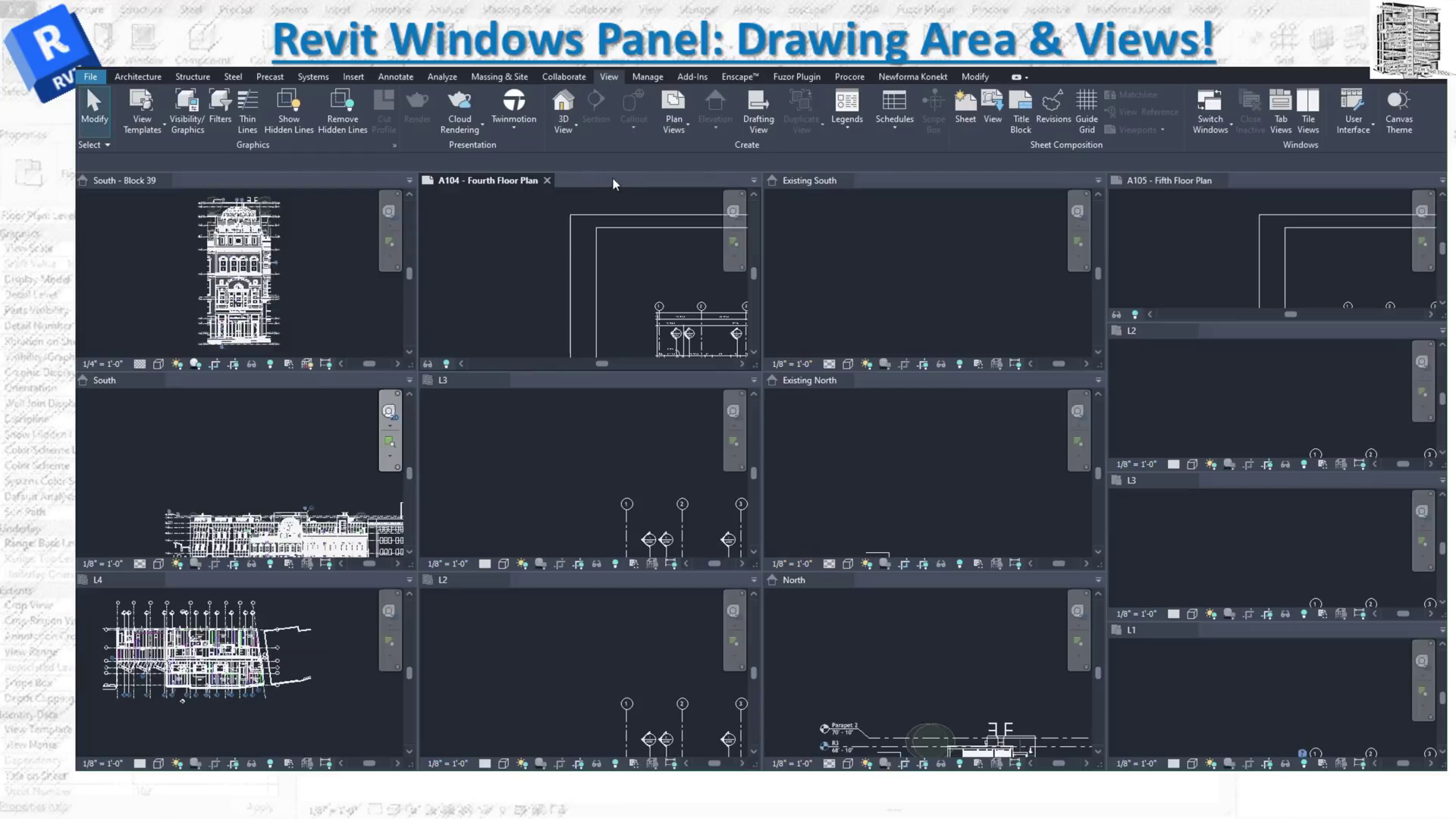
{"action": "left_click", "coordinate": [1213, 130]}
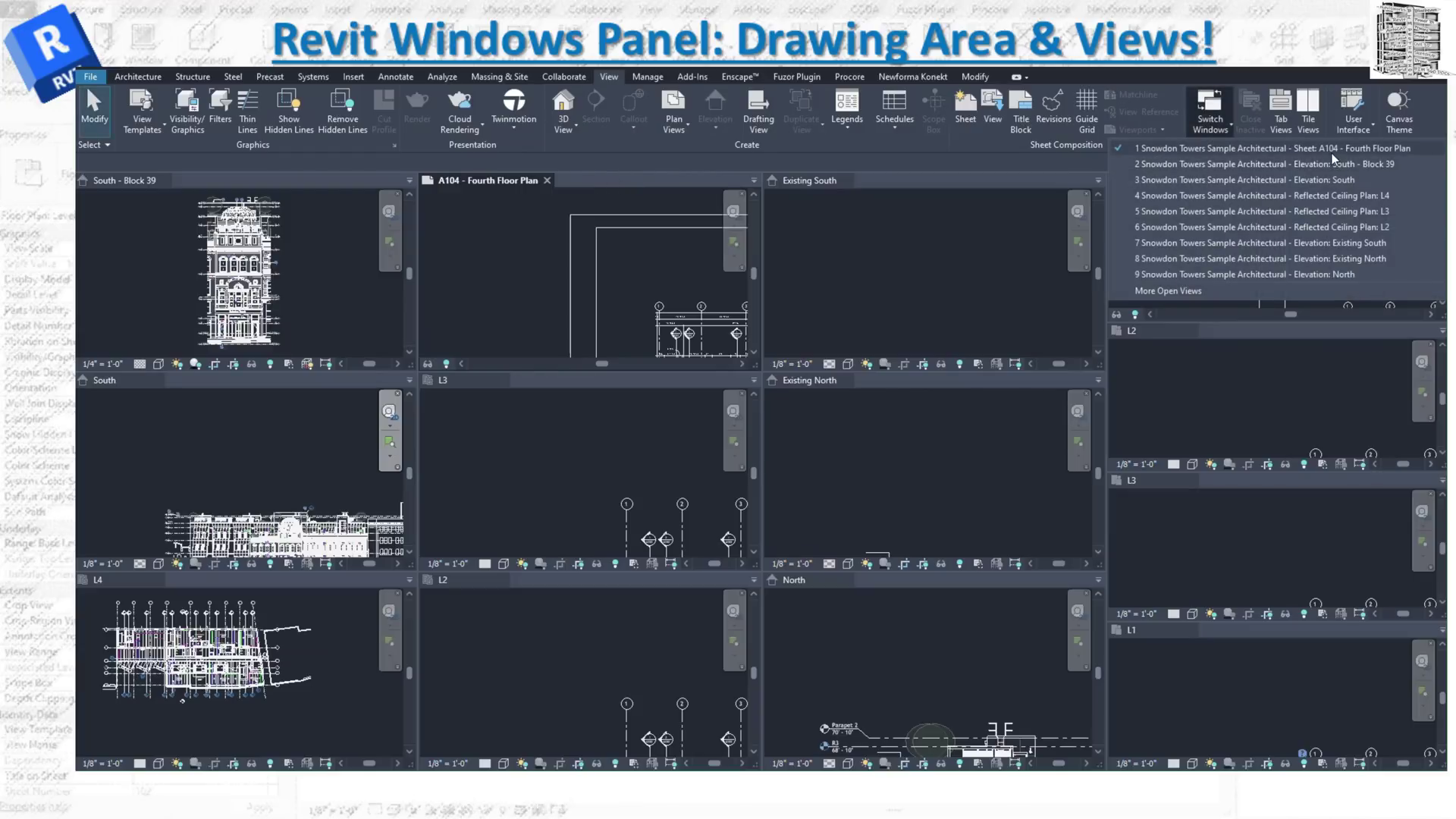
{"action": "left_click", "coordinate": [600, 177]}
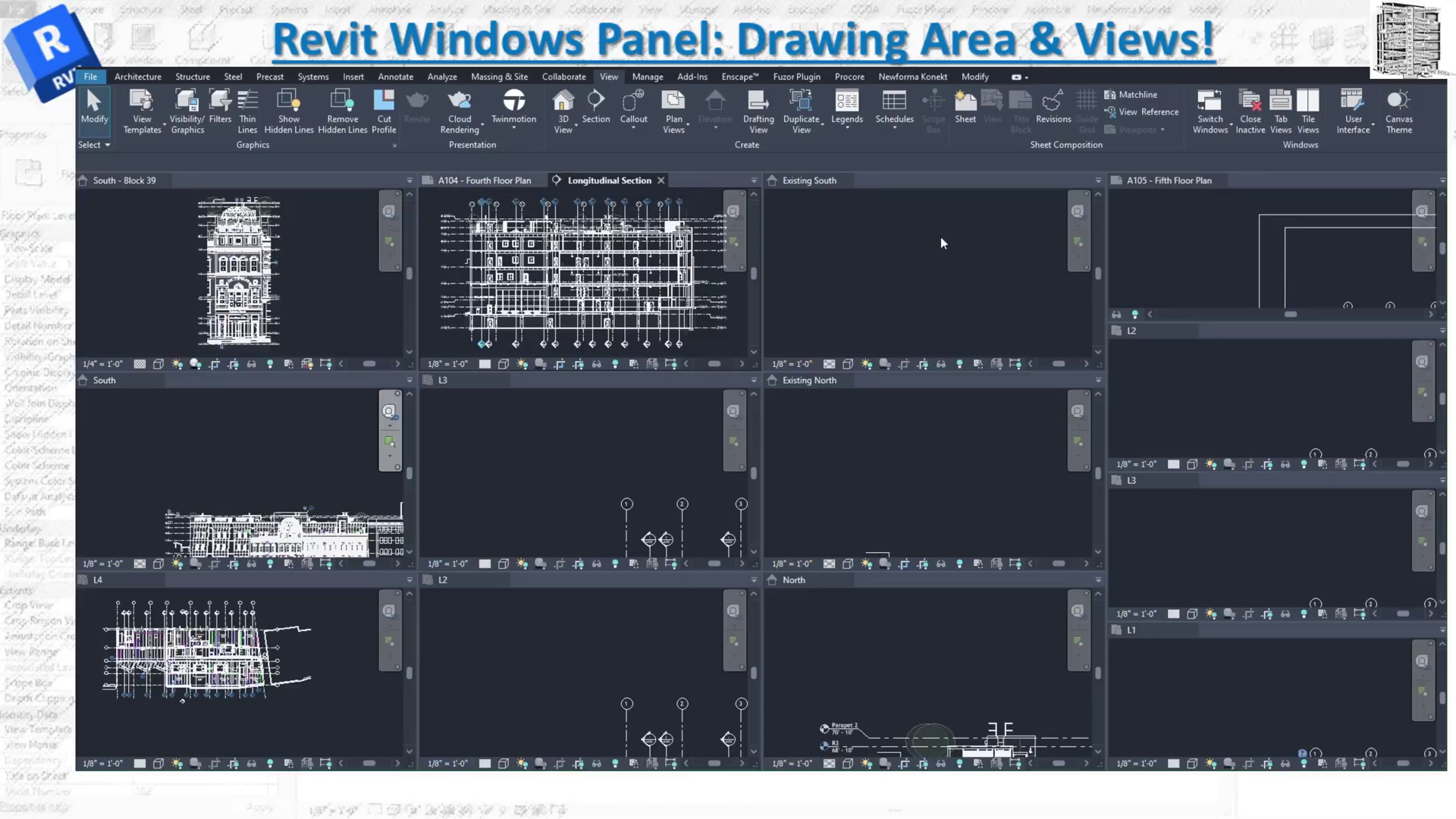
Re-tile all open views with the Longitudinal Section active, and review the order of the Switch Windows list
{"action": "left_click", "coordinate": [1303, 129]}
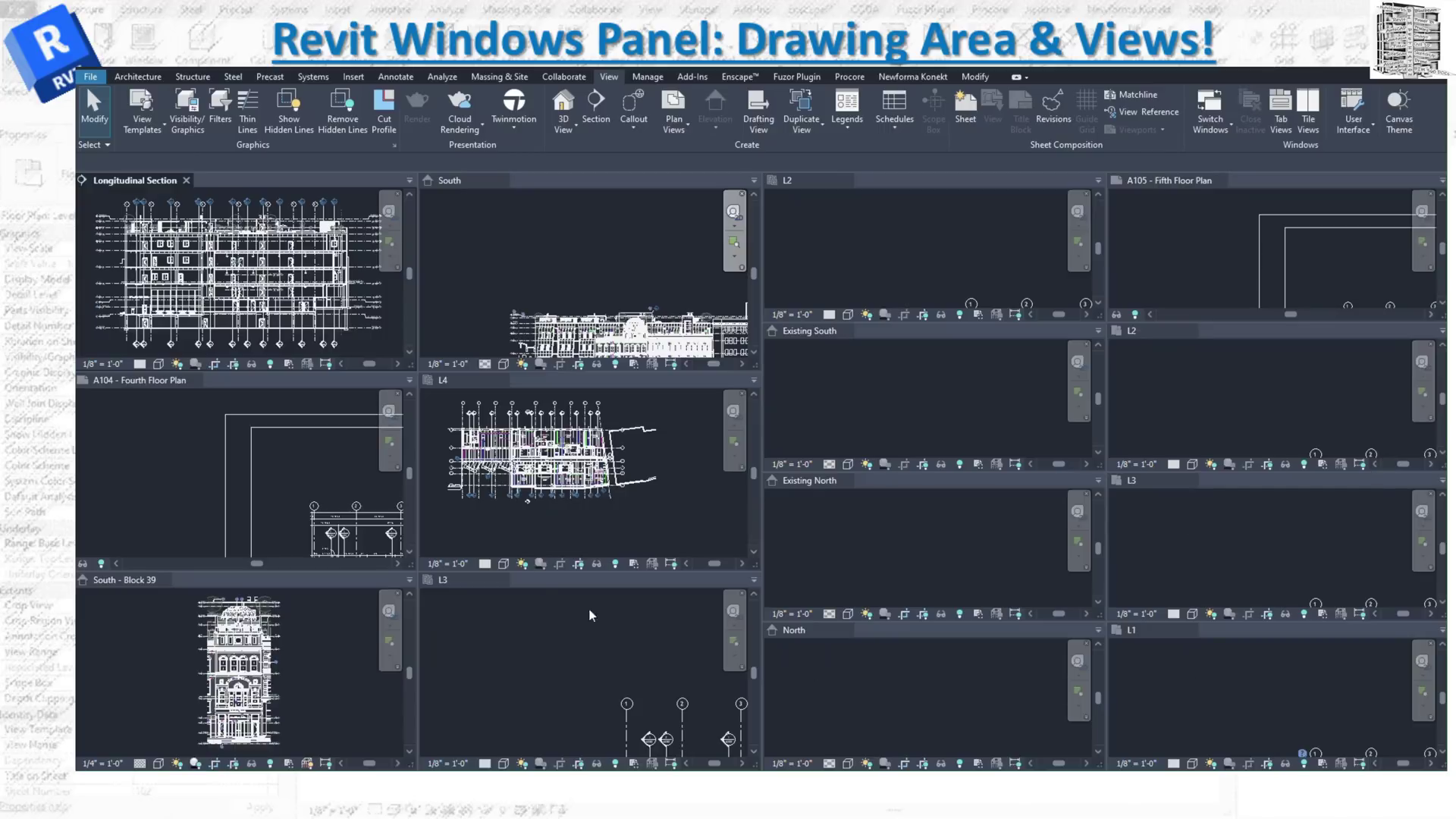
{"action": "left_click", "coordinate": [1230, 130]}
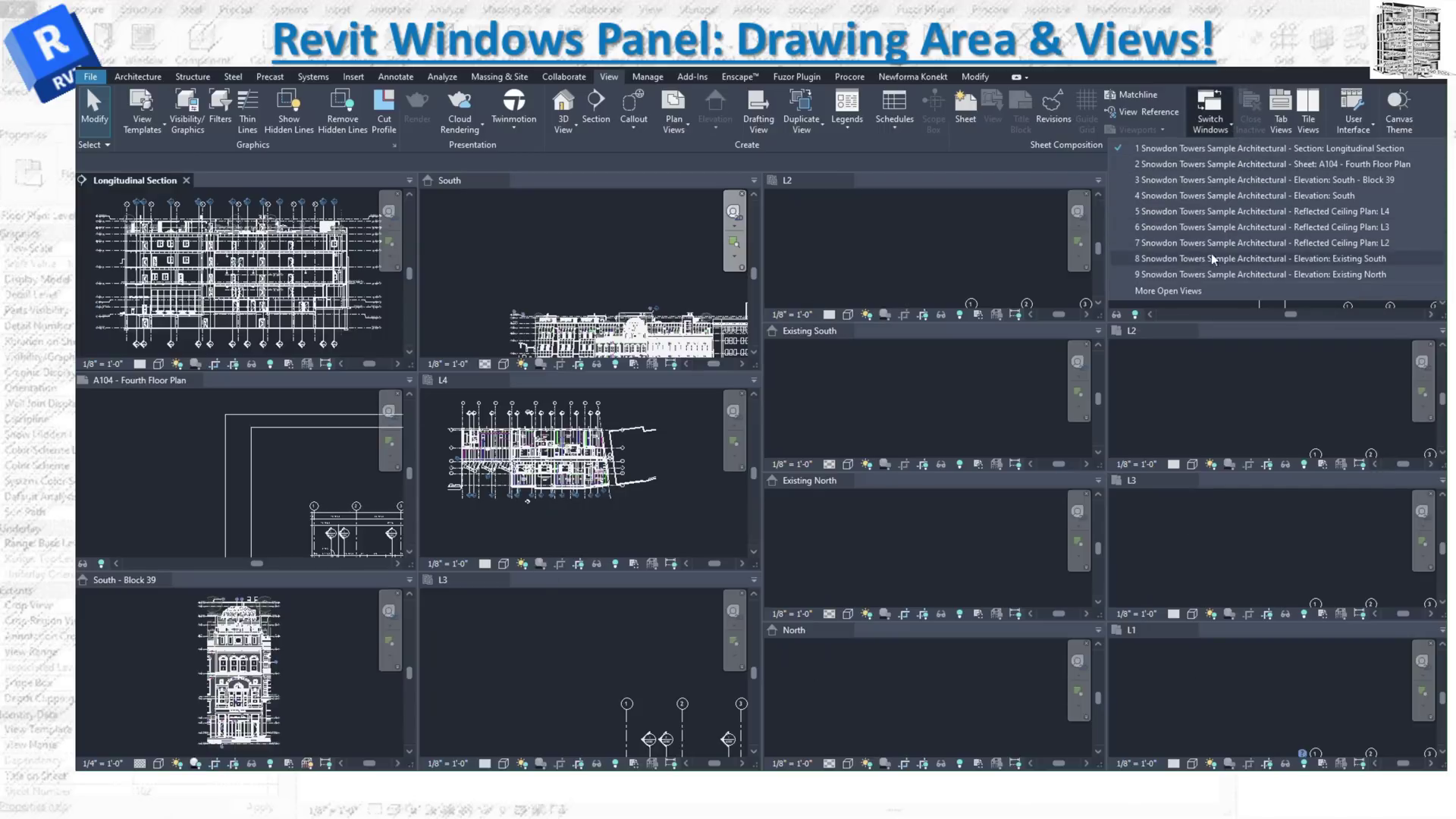
{"action": "left_click", "coordinate": [1030, 141]}
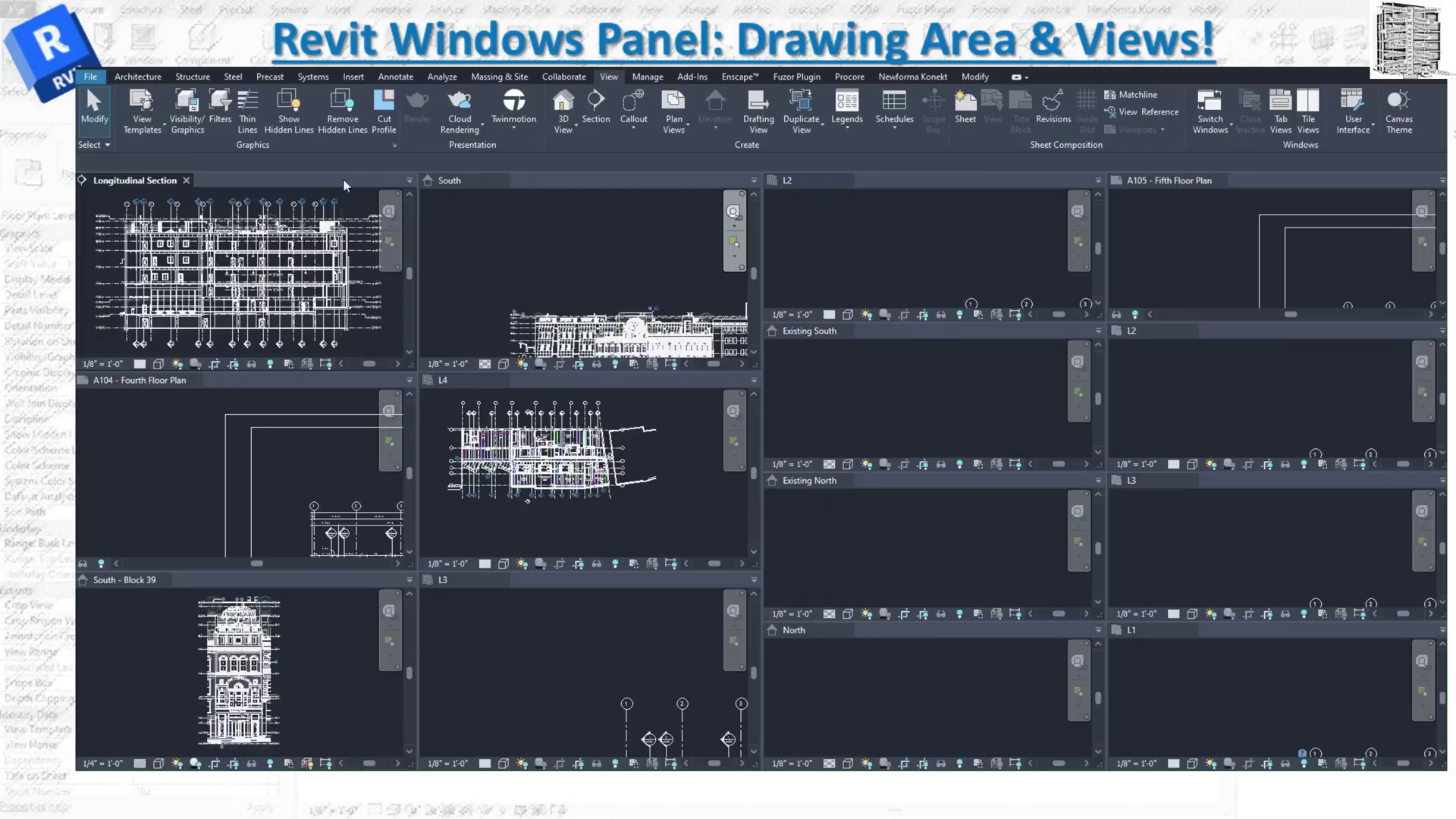
Activate the South elevation and arrange all open views as tabs in a single window
{"action": "left_click", "coordinate": [552, 182]}
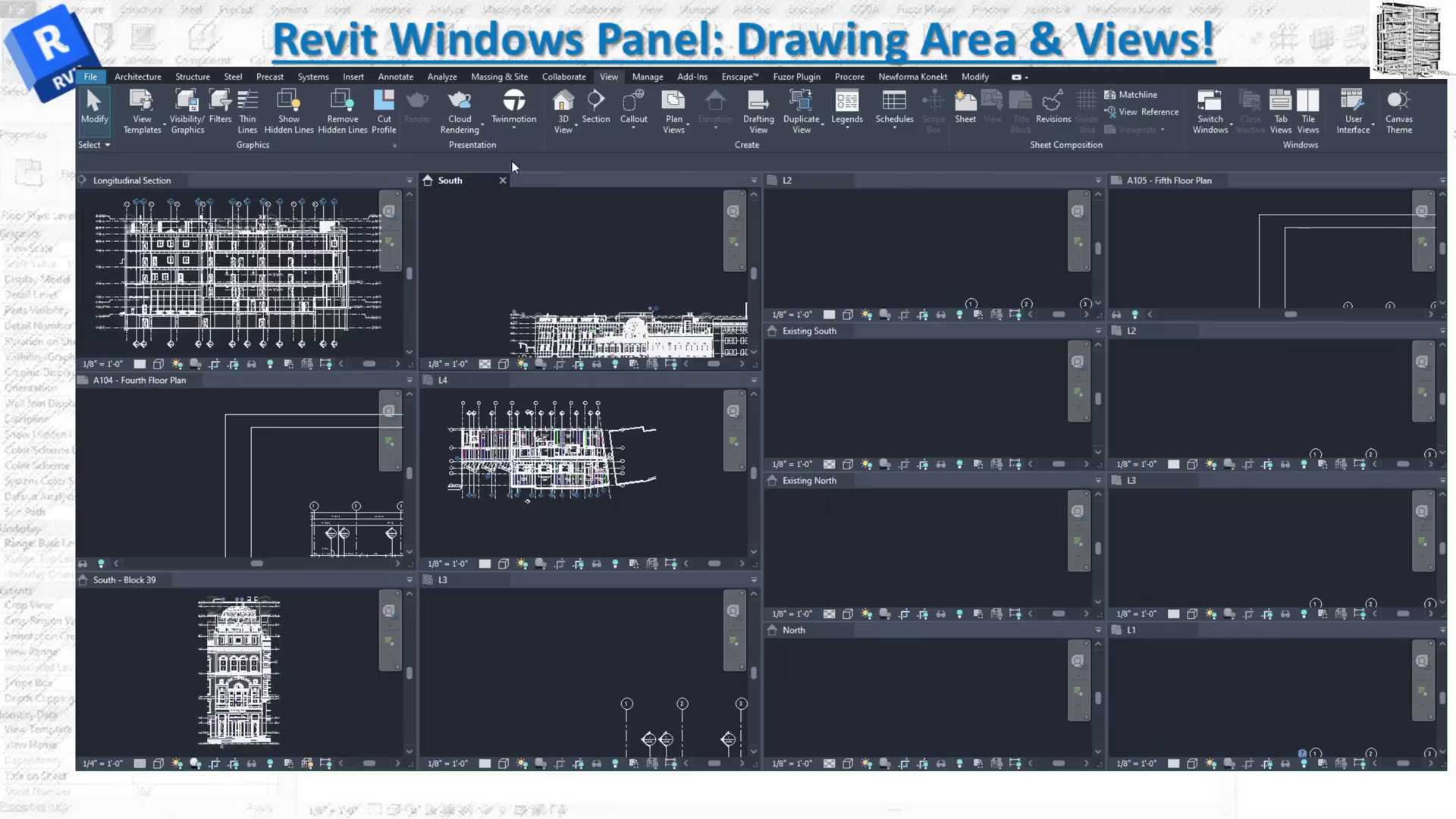
{"action": "scroll", "coordinate": [616, 253], "scroll_direction": "down", "scroll_amount": 2}
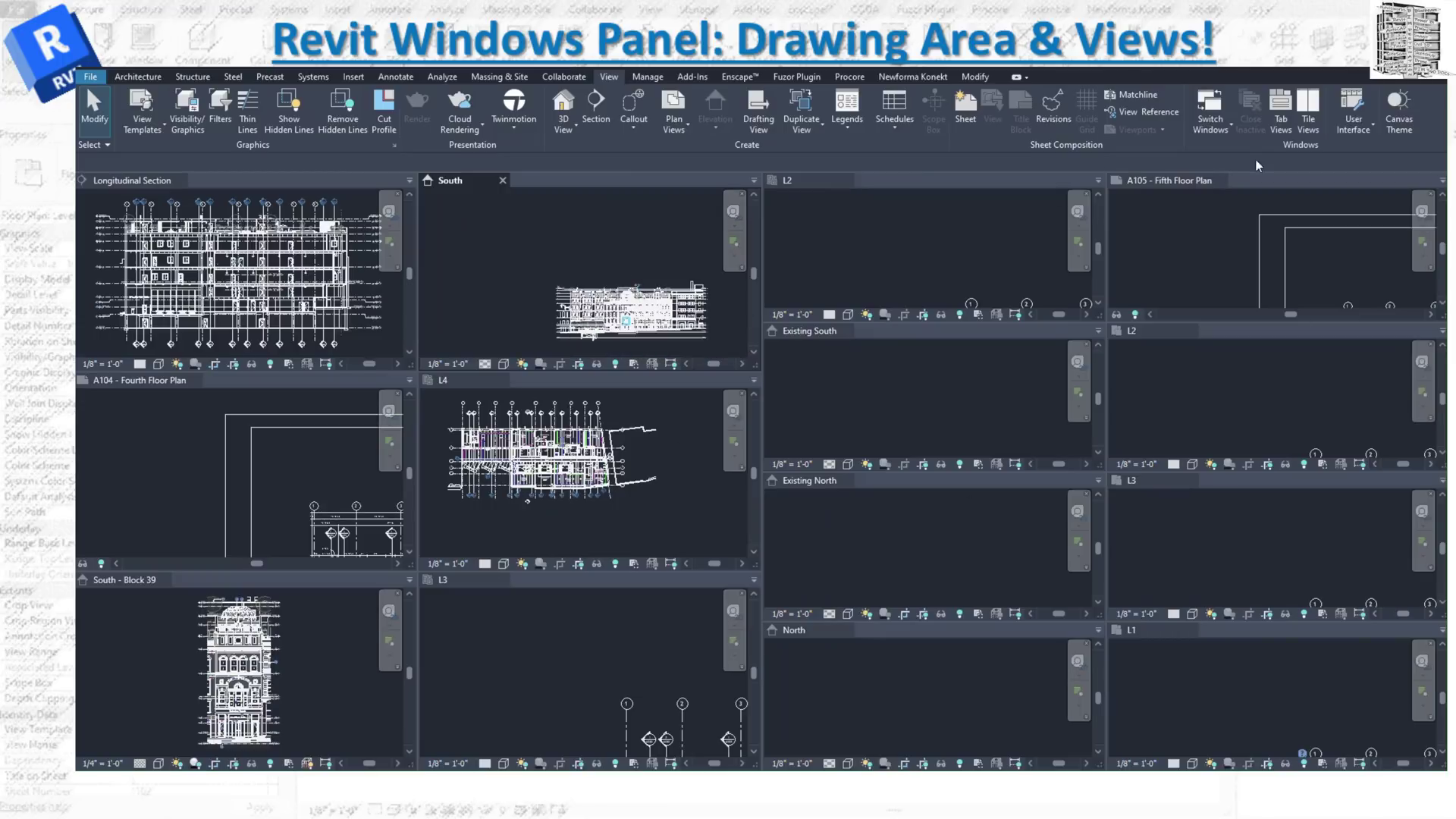
{"action": "left_click", "coordinate": [1291, 133]}
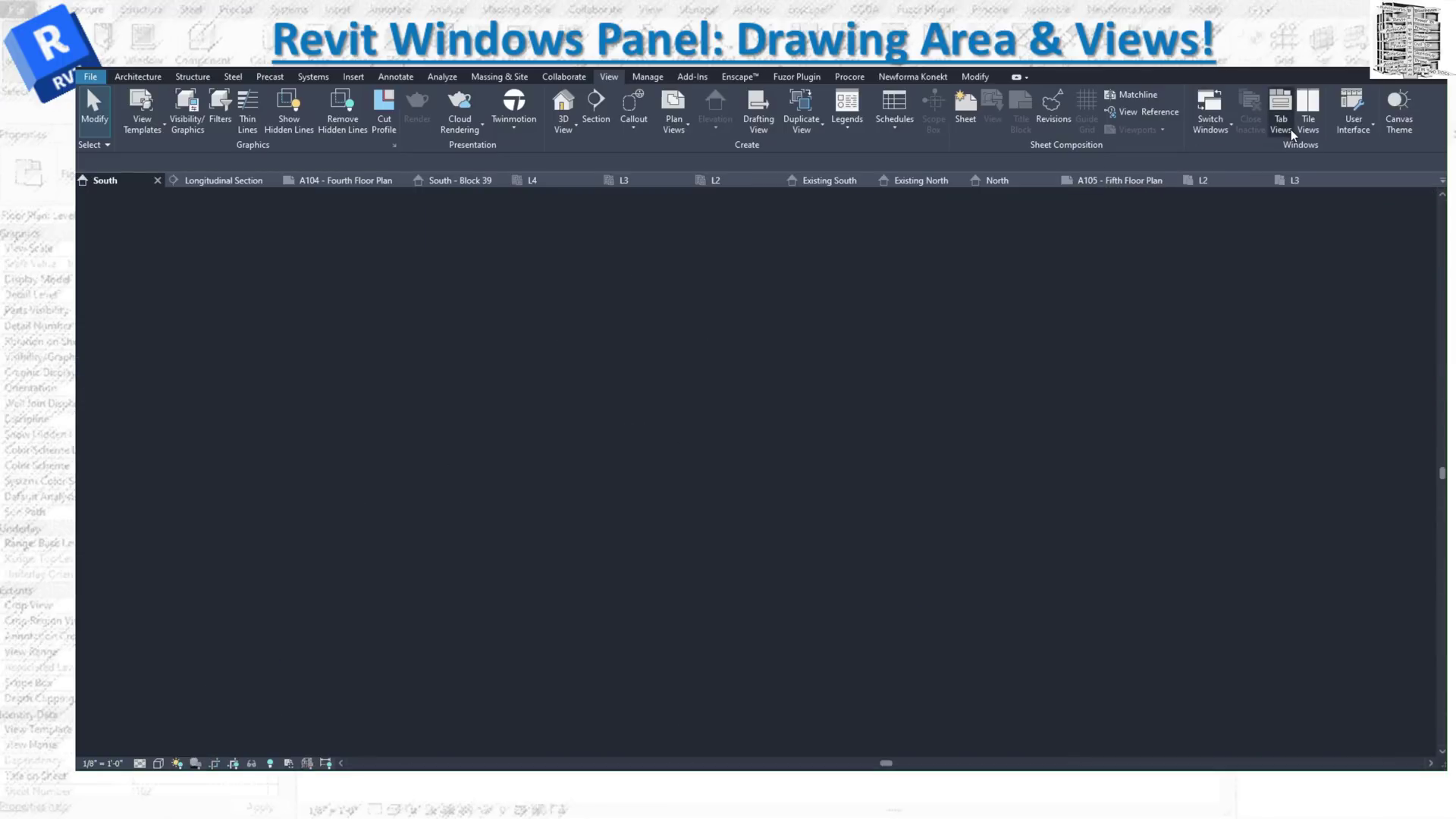
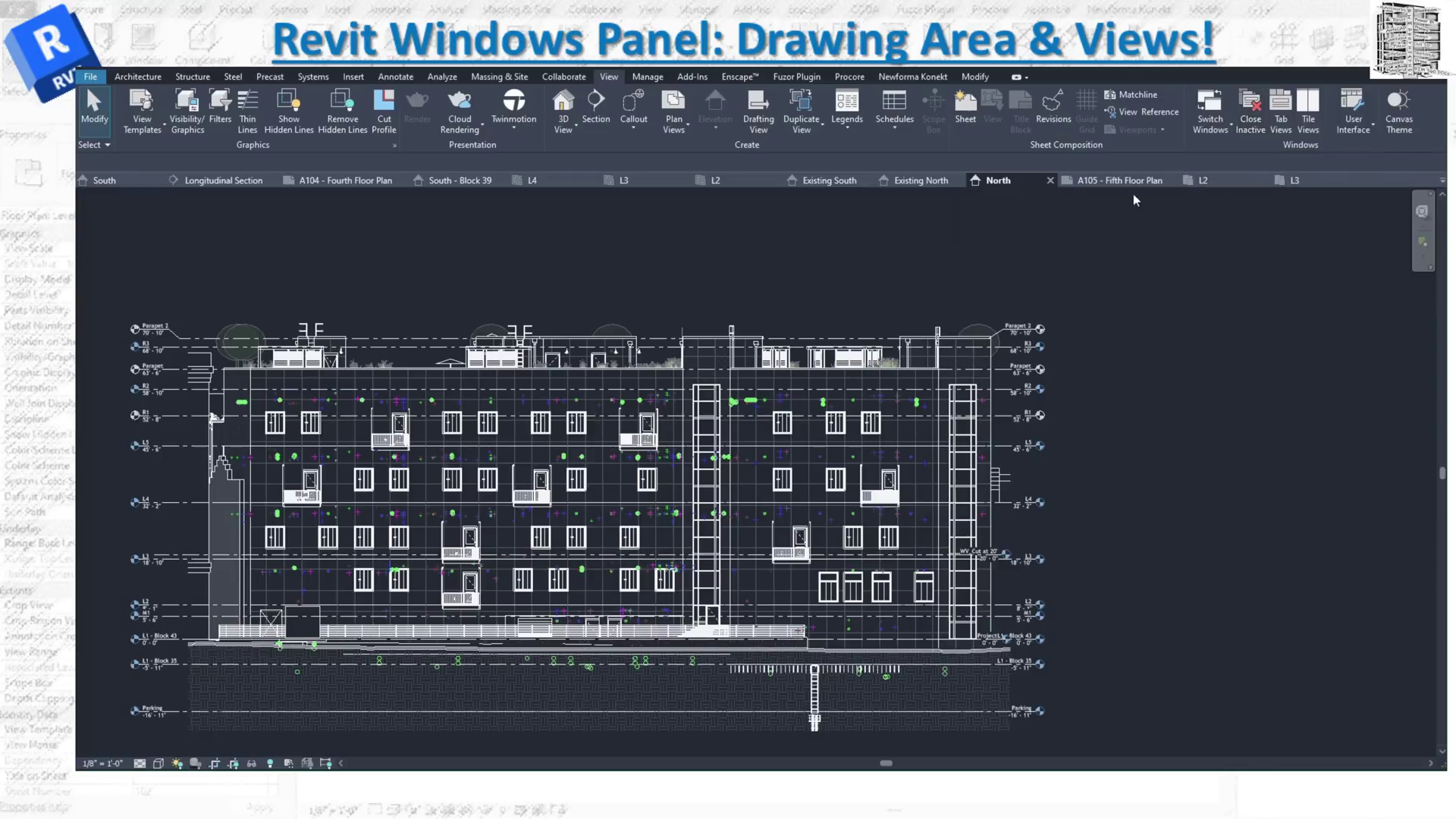
Tile all open views starting from the North elevation and activate the L2 ceiling plan
{"action": "left_click", "coordinate": [1313, 130]}
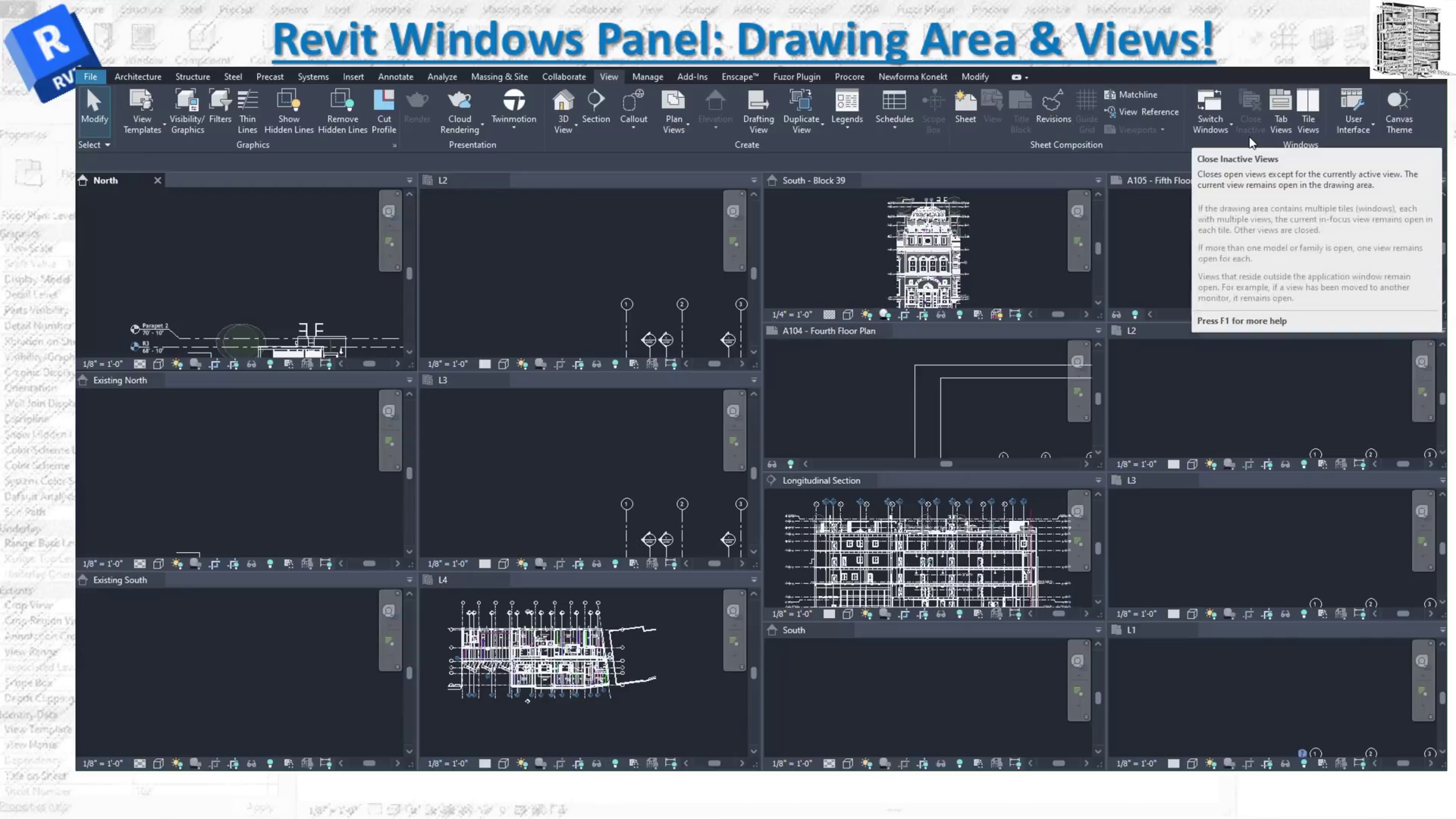
{"action": "left_click", "coordinate": [612, 180]}
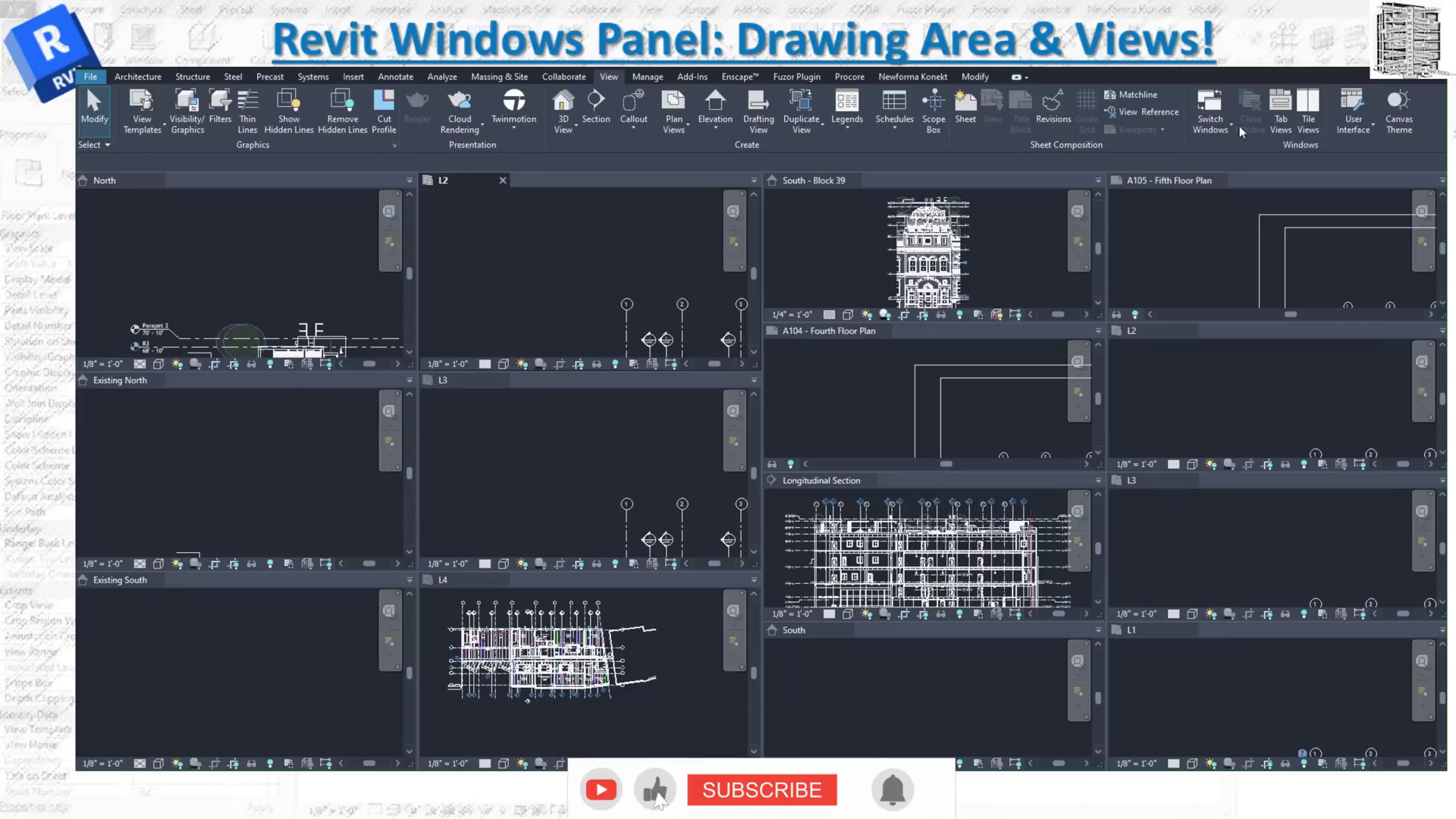
Arrange all open views as tabs with the L2 ceiling plan in front, and close the inactive views
{"action": "left_click", "coordinate": [1290, 130]}
{"action": "scroll", "coordinate": [1007, 402], "scroll_direction": "down", "scroll_amount": 3}
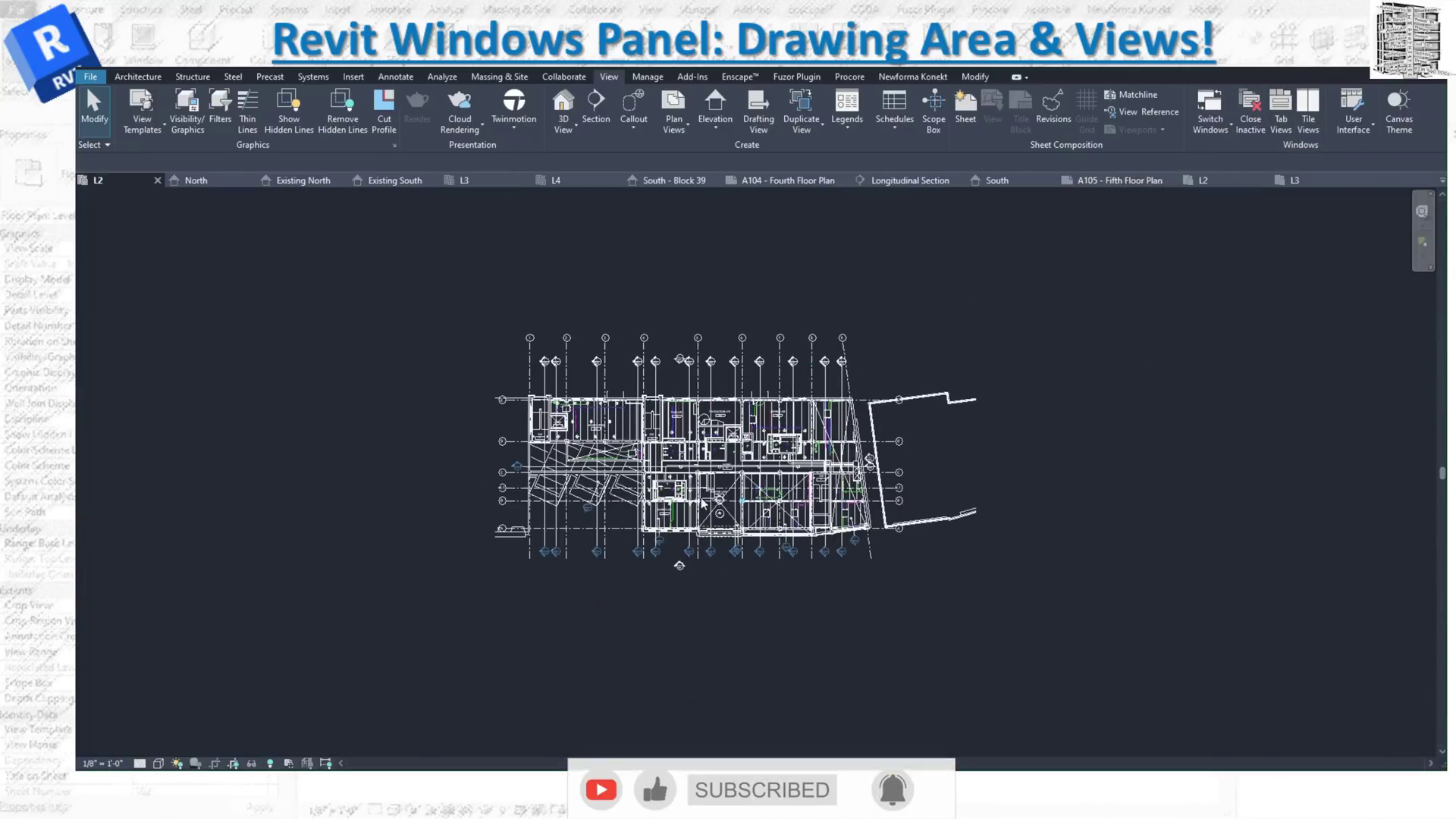
{"action": "scroll", "coordinate": [645, 414], "scroll_direction": "up", "scroll_amount": 4}
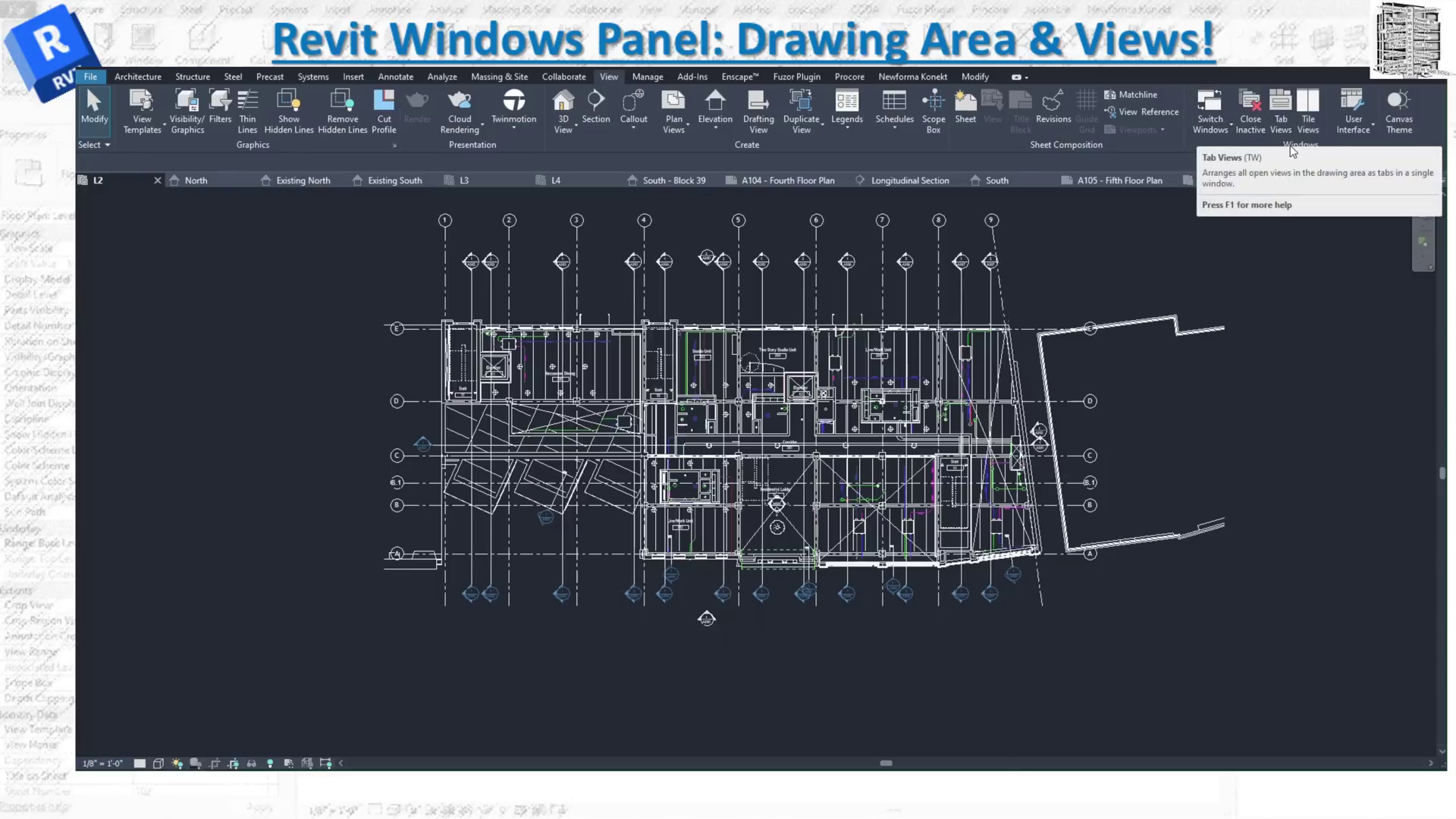
{"action": "left_click", "coordinate": [1250, 121]}
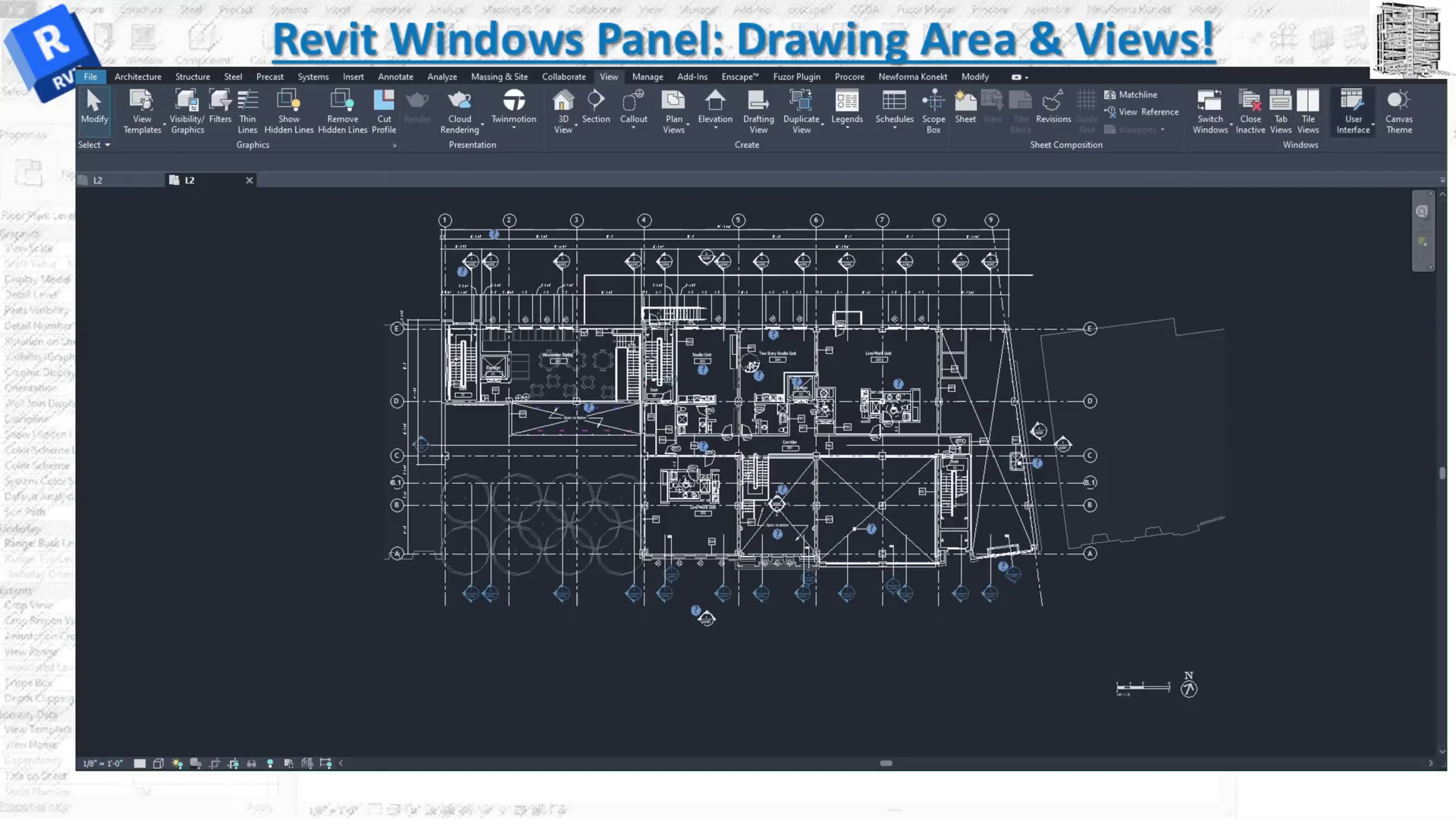
Replace the open L2 floor plan with the default 3D view and tile it beside the L2 ceiling plan
{"action": "left_click", "coordinate": [563, 105]}
{"action": "left_click", "coordinate": [249, 180]}
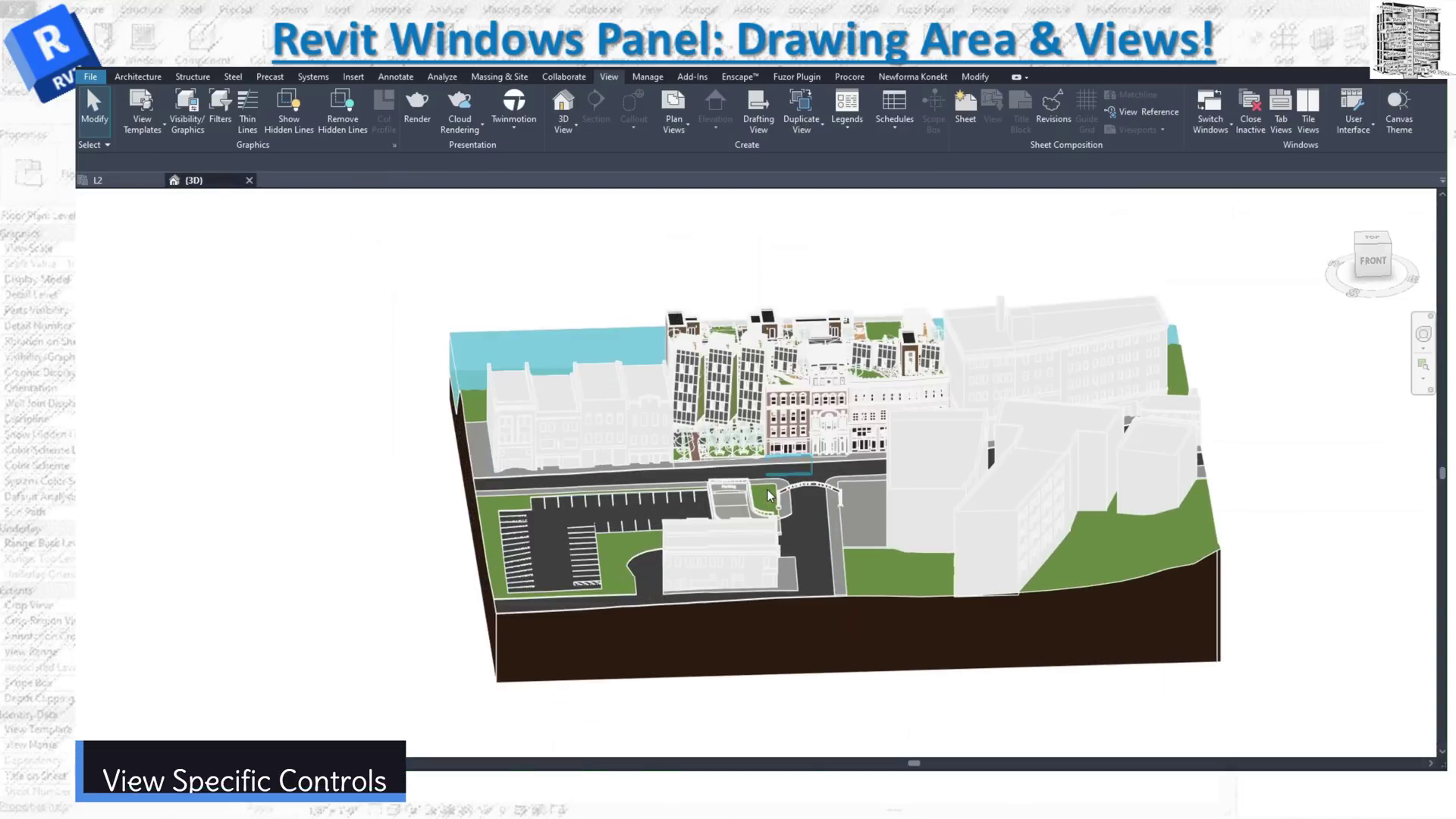
{"action": "left_click", "coordinate": [1312, 118]}
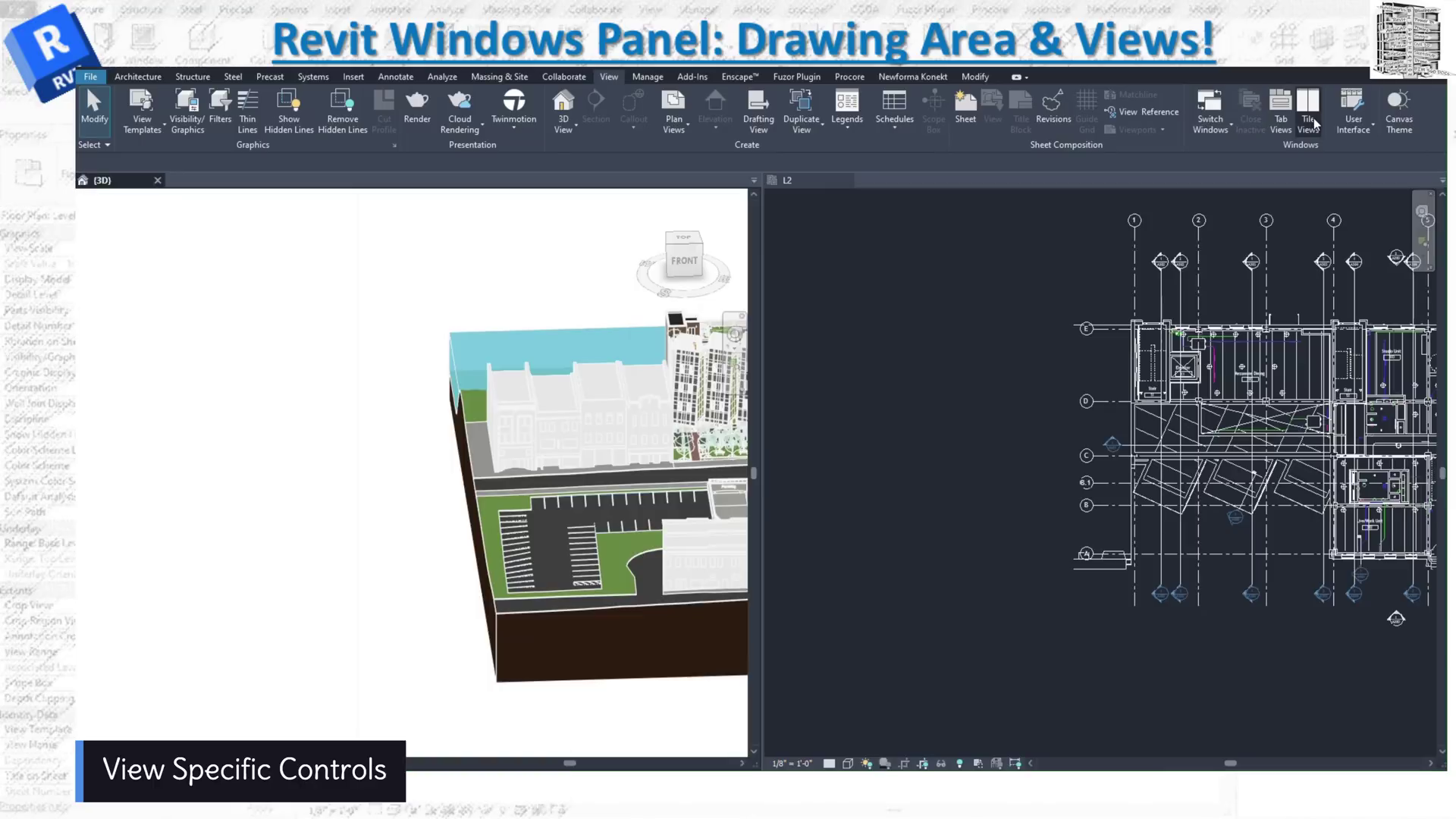
Activate the L2 ceiling plan and examine its view scale and visual style options
{"action": "left_click", "coordinate": [1108, 396]}
{"action": "scroll", "coordinate": [957, 366], "scroll_direction": "down", "scroll_amount": 3}
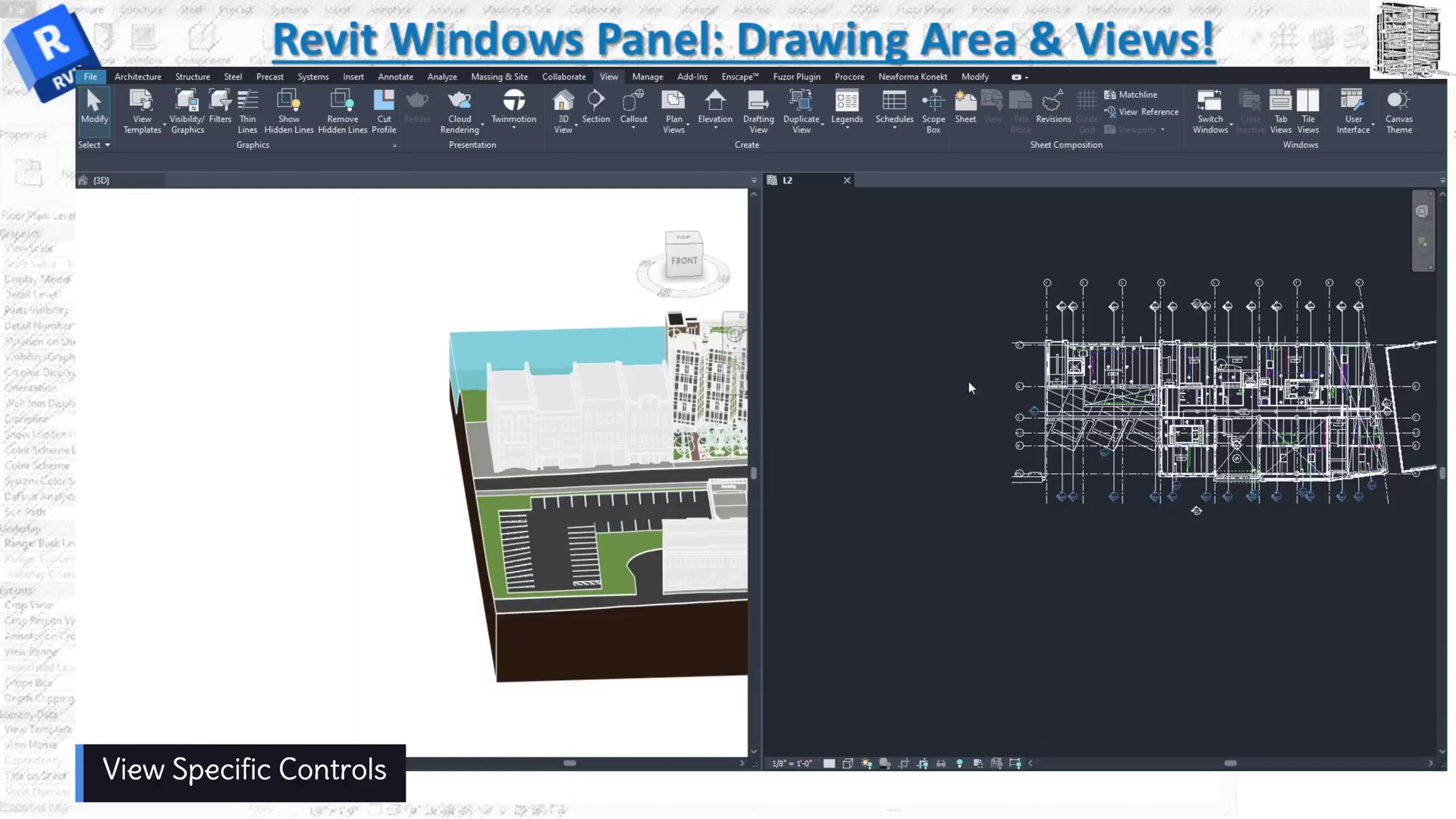
{"action": "scroll", "coordinate": [1280, 373], "scroll_direction": "up", "scroll_amount": 2}
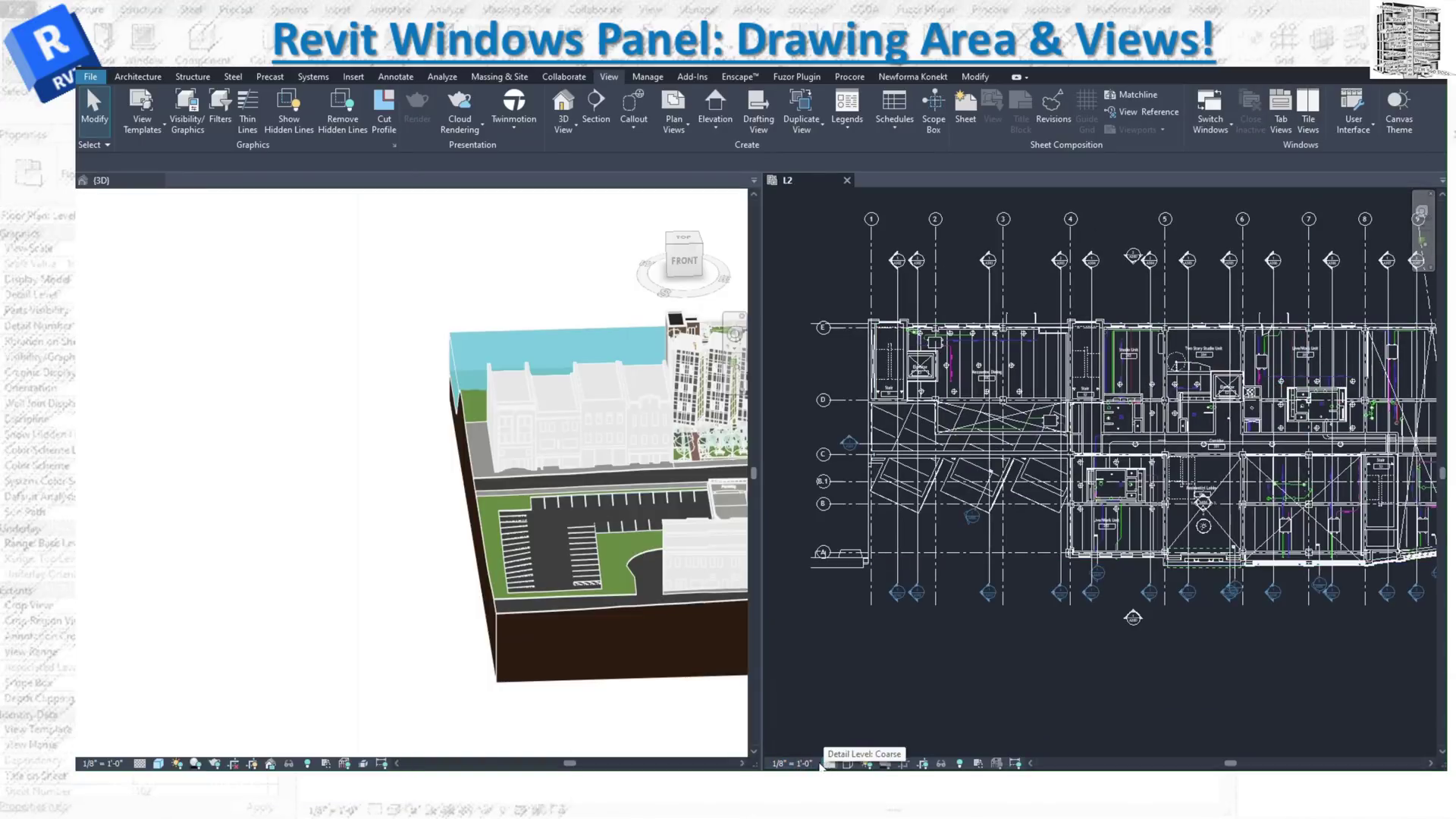
{"action": "left_click", "coordinate": [807, 764]}
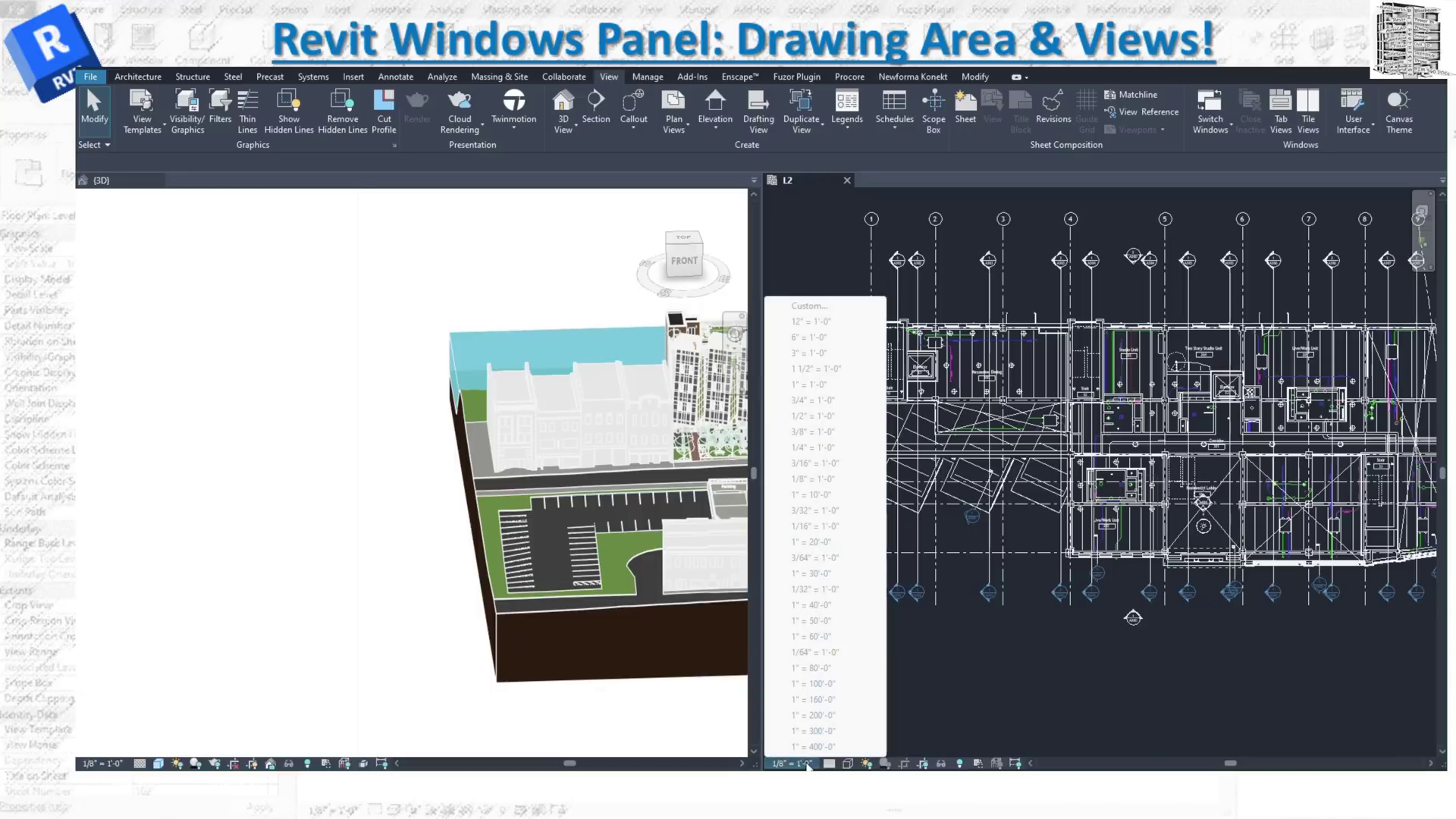
{"action": "left_click", "coordinate": [809, 765]}
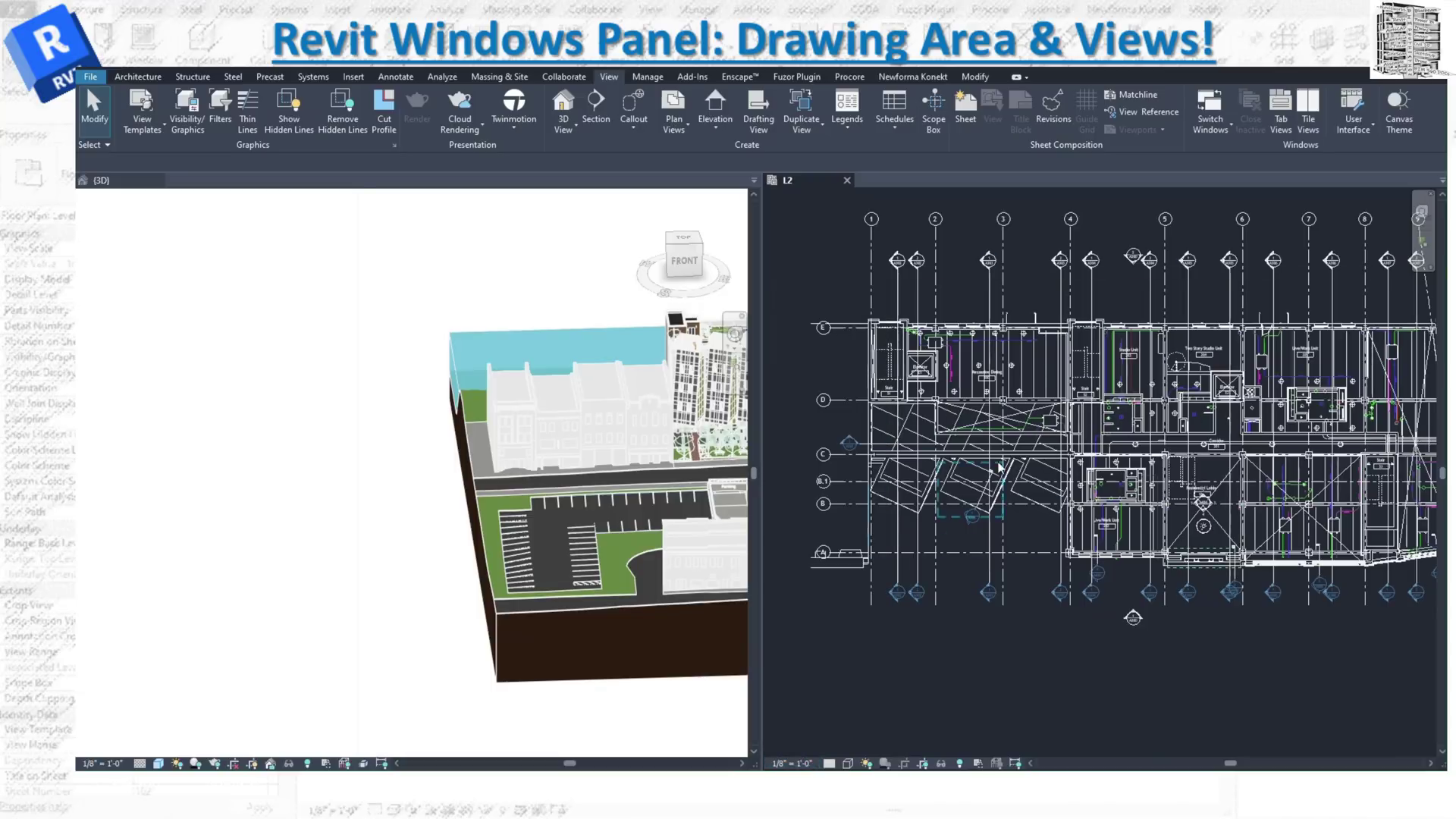
{"action": "left_click", "coordinate": [849, 764]}
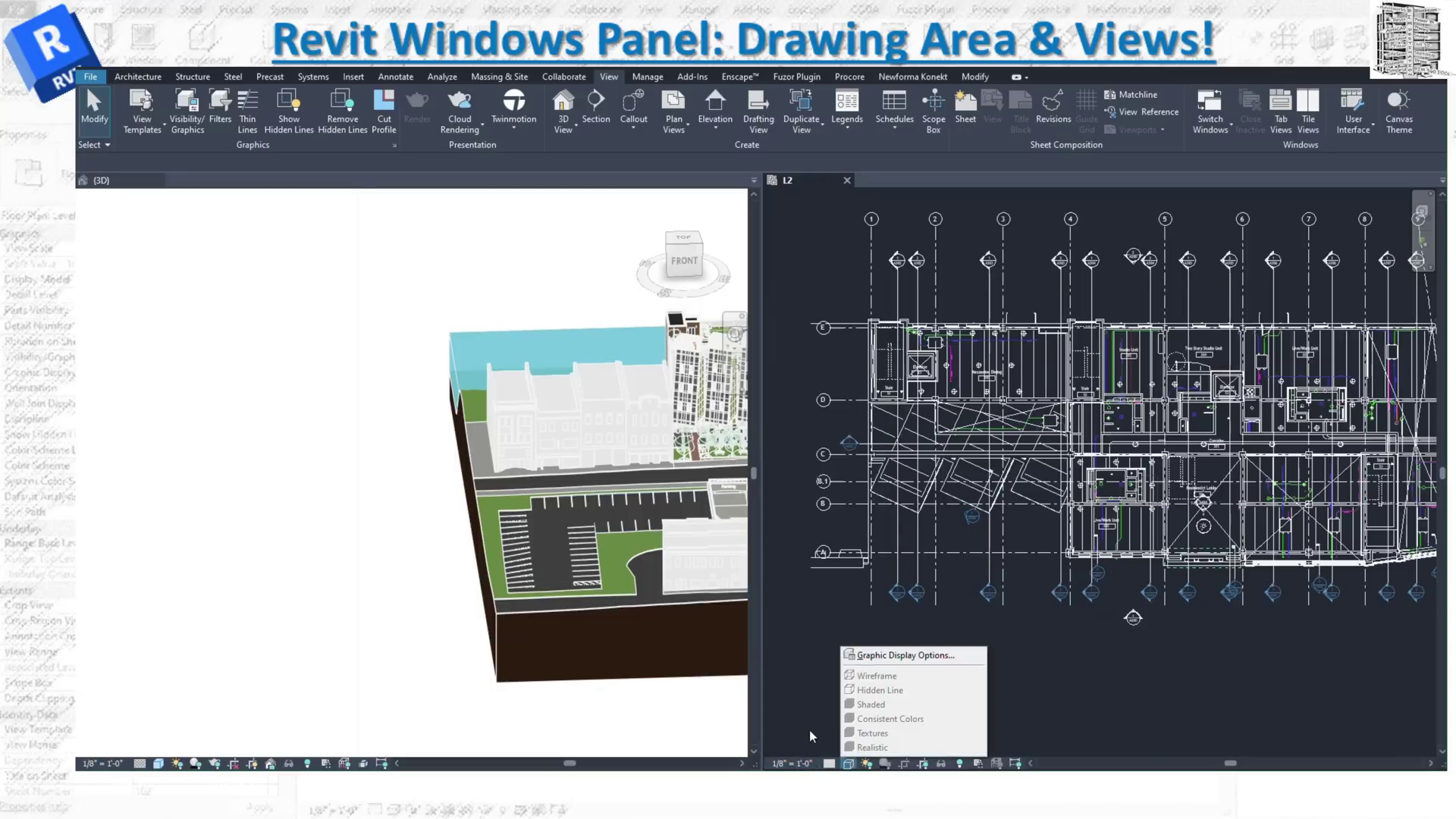
{"action": "left_click", "coordinate": [808, 735]}
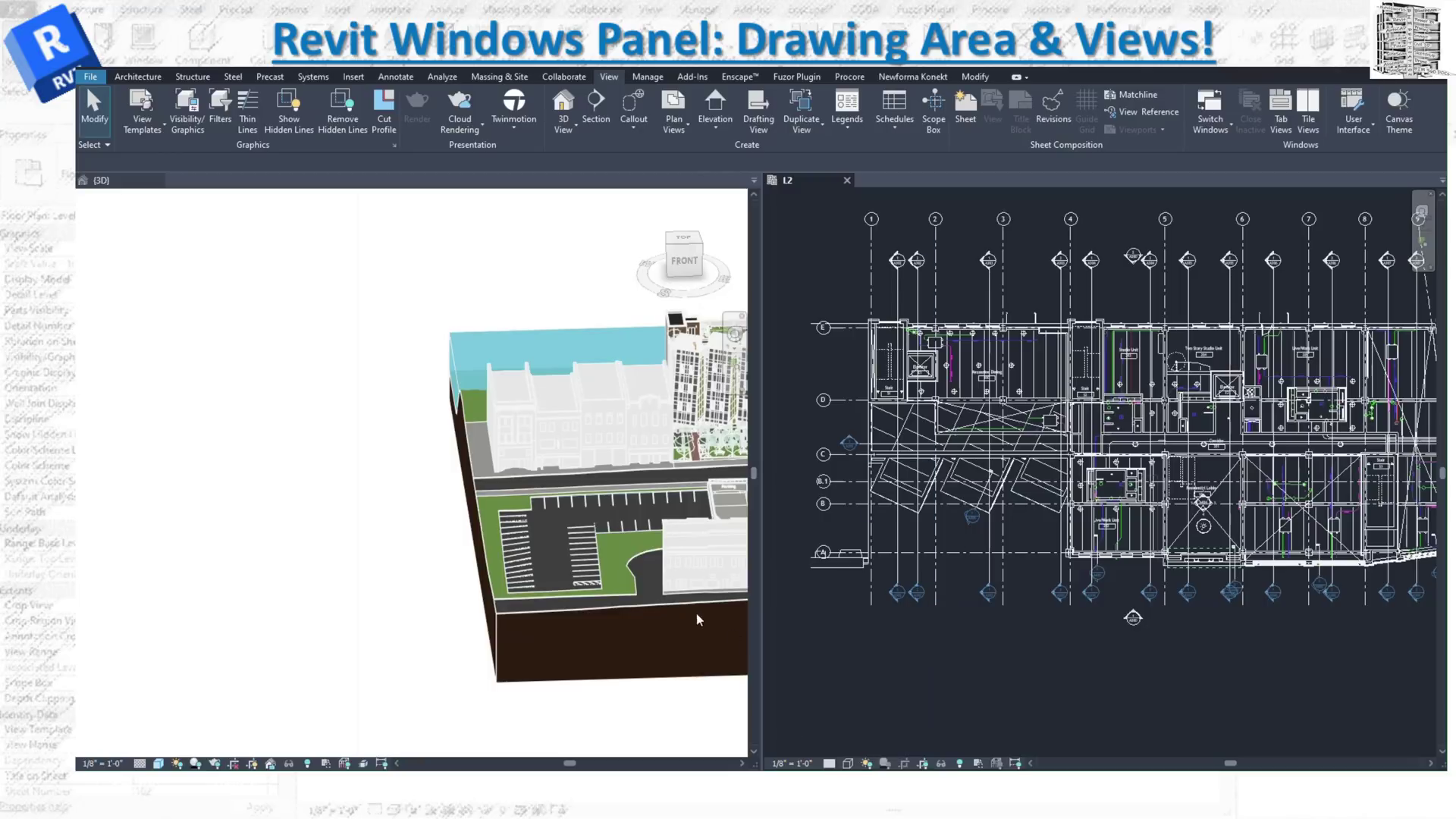
Set the 3D view's scale to 1" = 40'-0" after checking its visual style options
{"action": "left_click", "coordinate": [158, 764]}
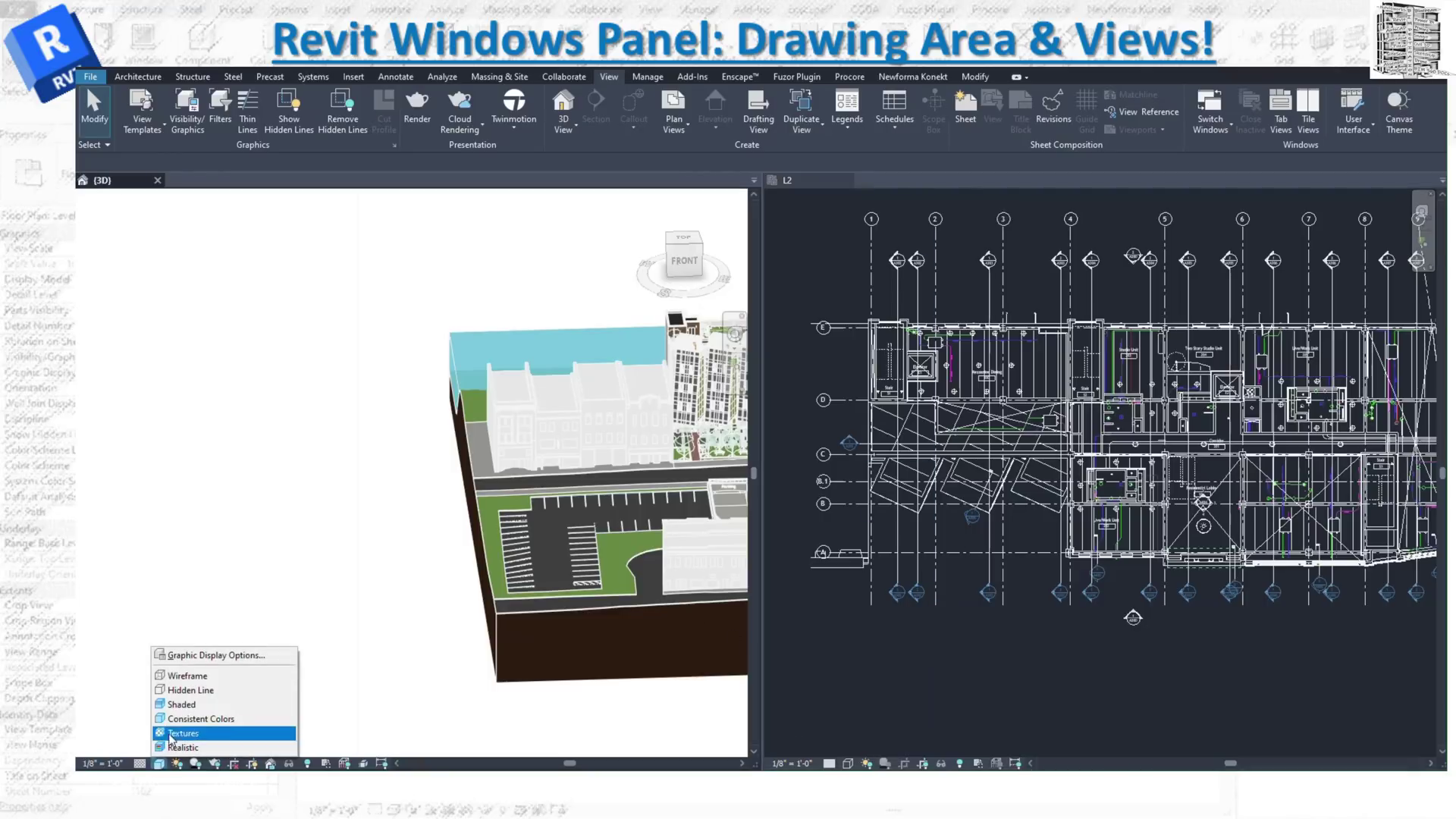
{"action": "left_click", "coordinate": [114, 763]}
{"action": "left_click", "coordinate": [146, 613]}
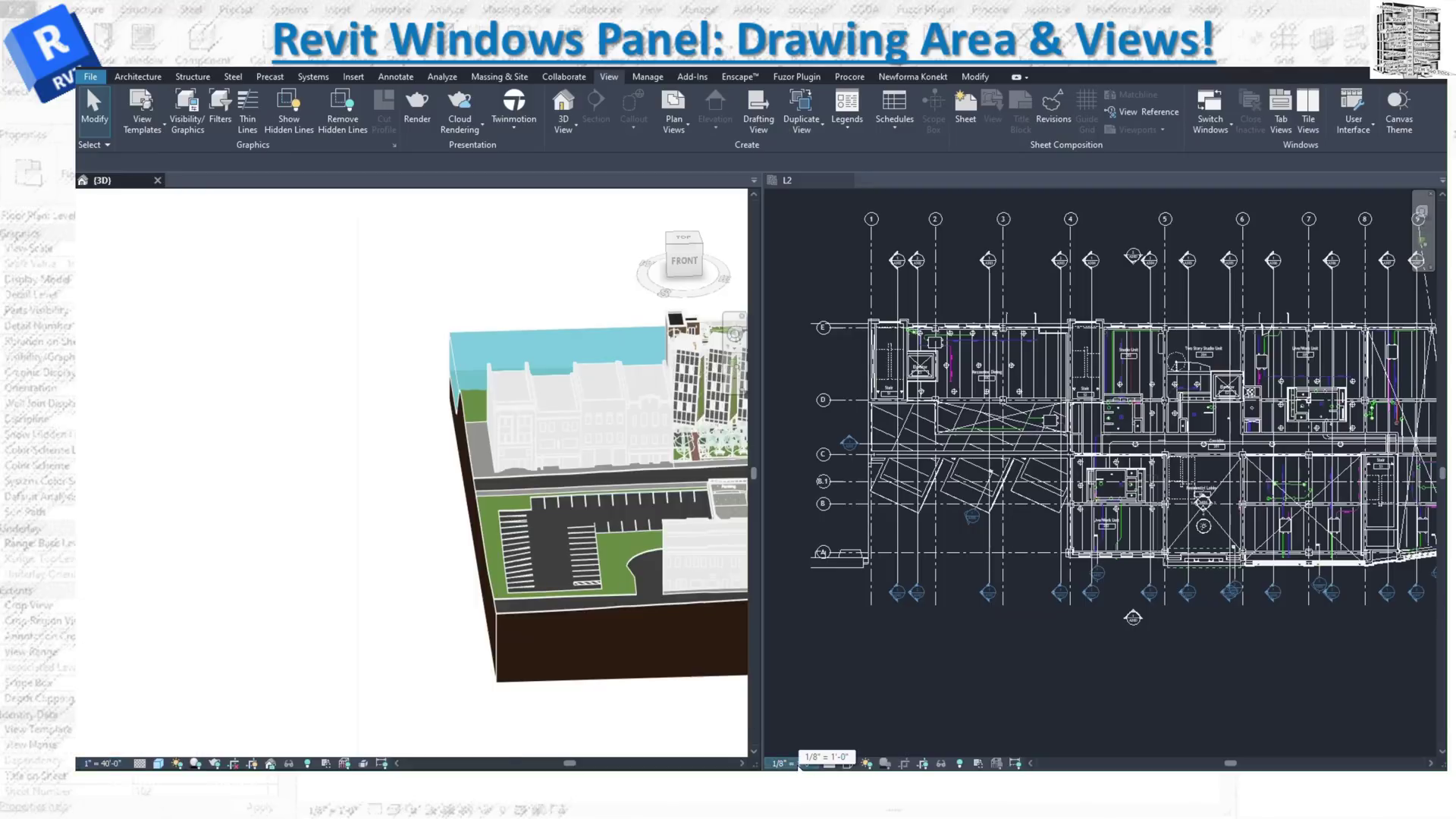
{"action": "scroll", "coordinate": [276, 549], "scroll_direction": "up", "scroll_amount": 5}
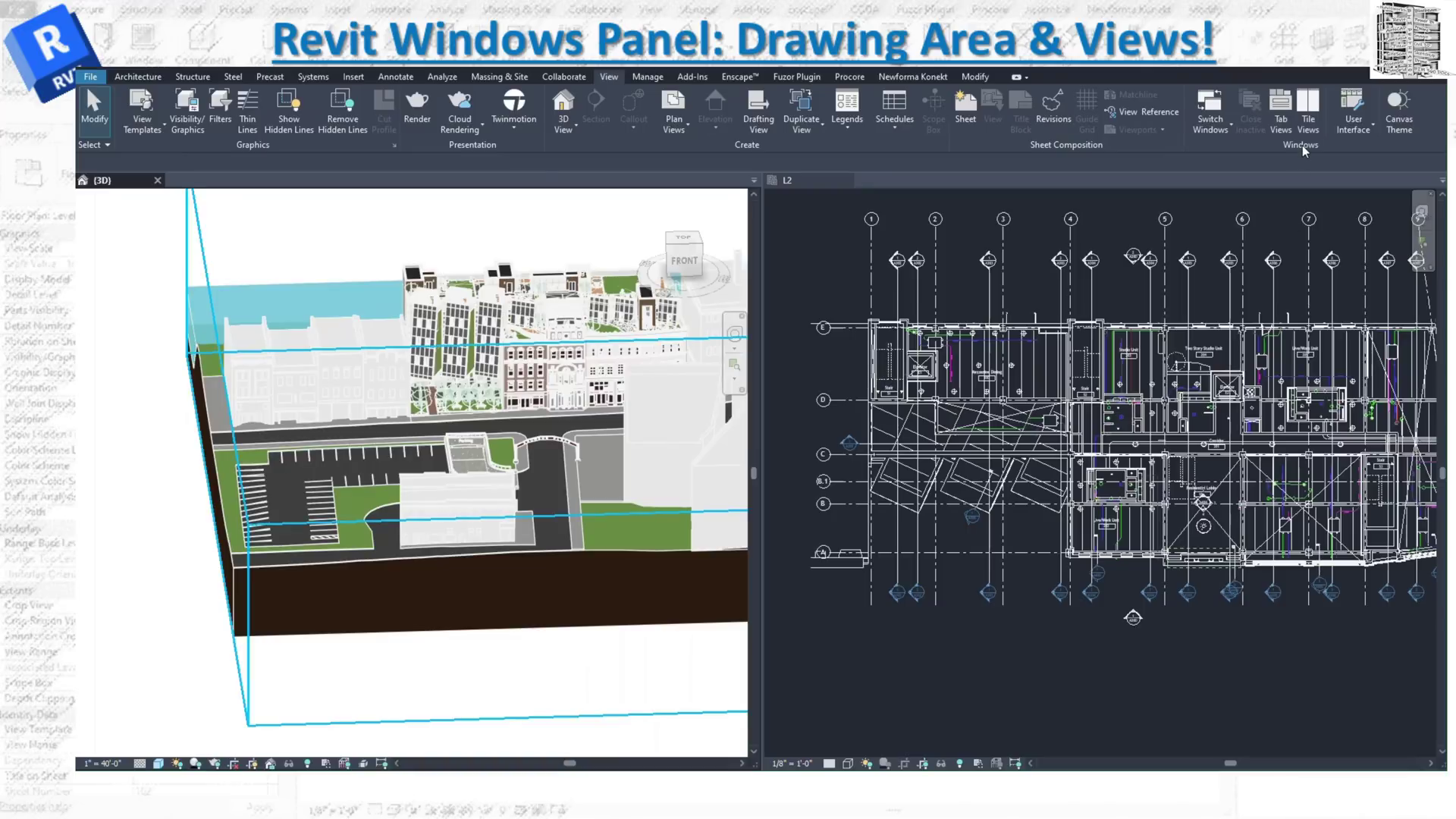
Select a window, a plan region and an exterior wall in the L2 ceiling plan to compare them with the 3D view
{"action": "left_click", "coordinate": [559, 374]}
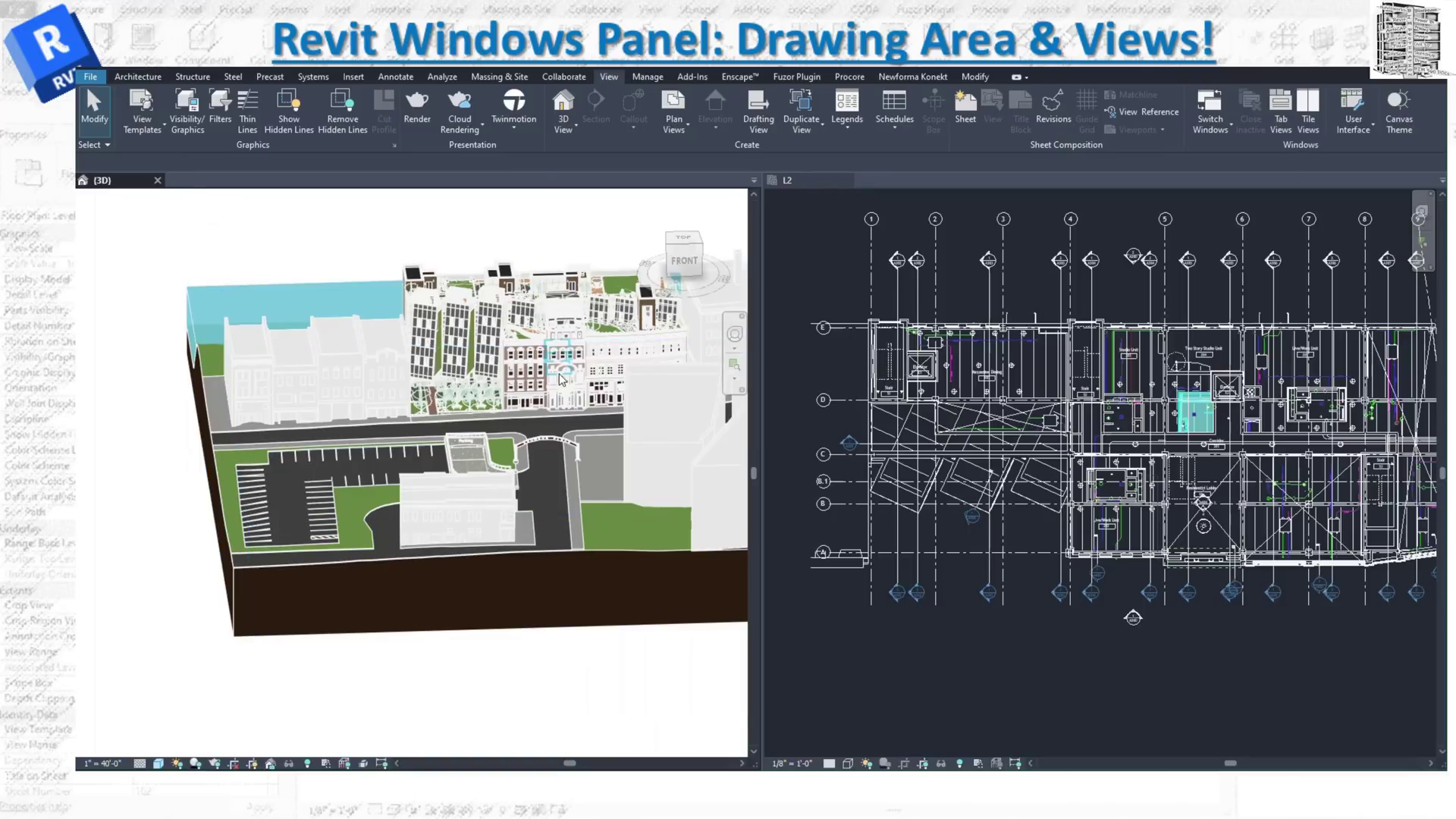
{"action": "left_click", "coordinate": [990, 333]}
{"action": "left_click", "coordinate": [976, 328]}
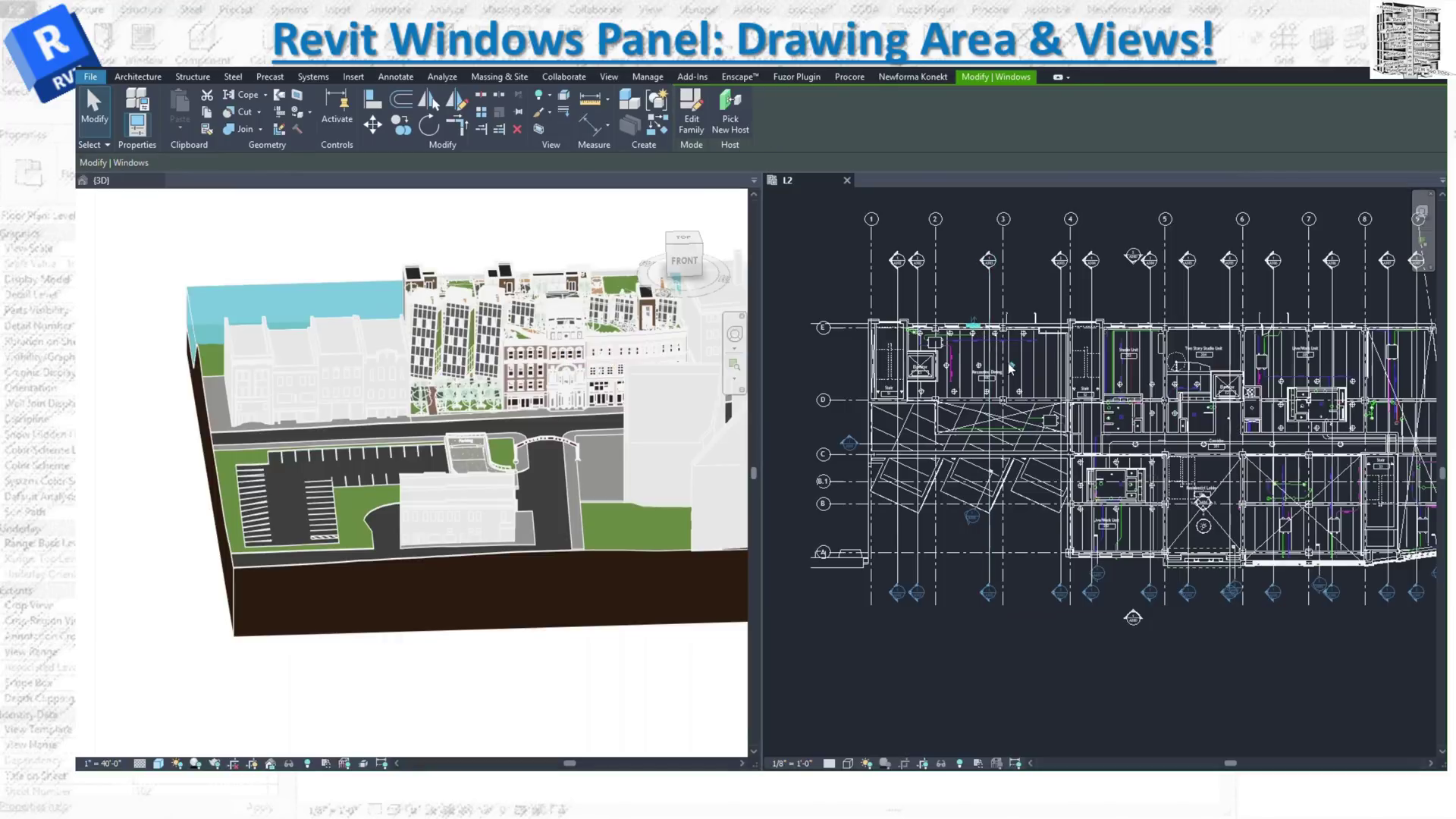
{"action": "left_click", "coordinate": [1222, 564]}
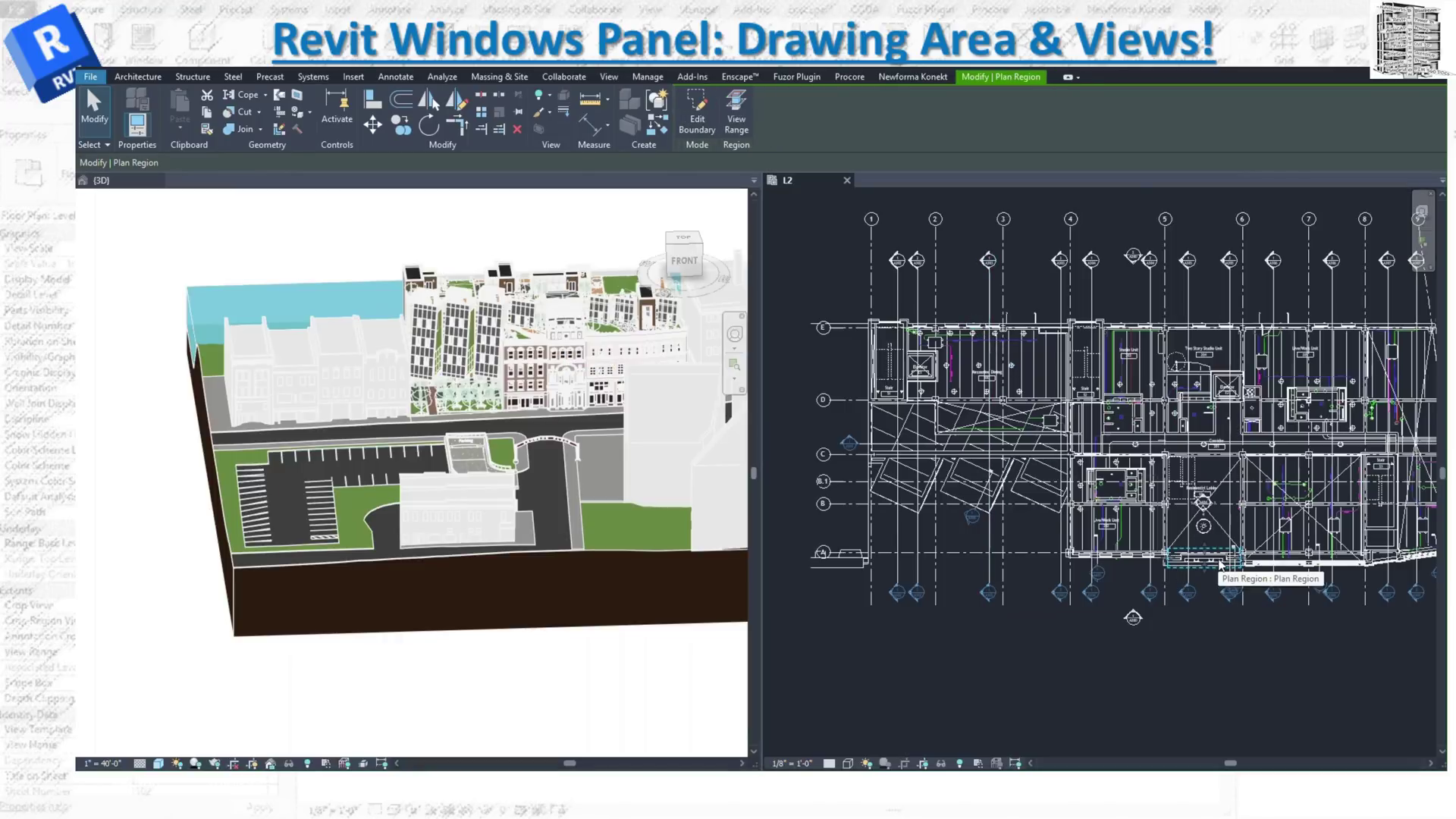
{"action": "left_click", "coordinate": [1281, 561]}
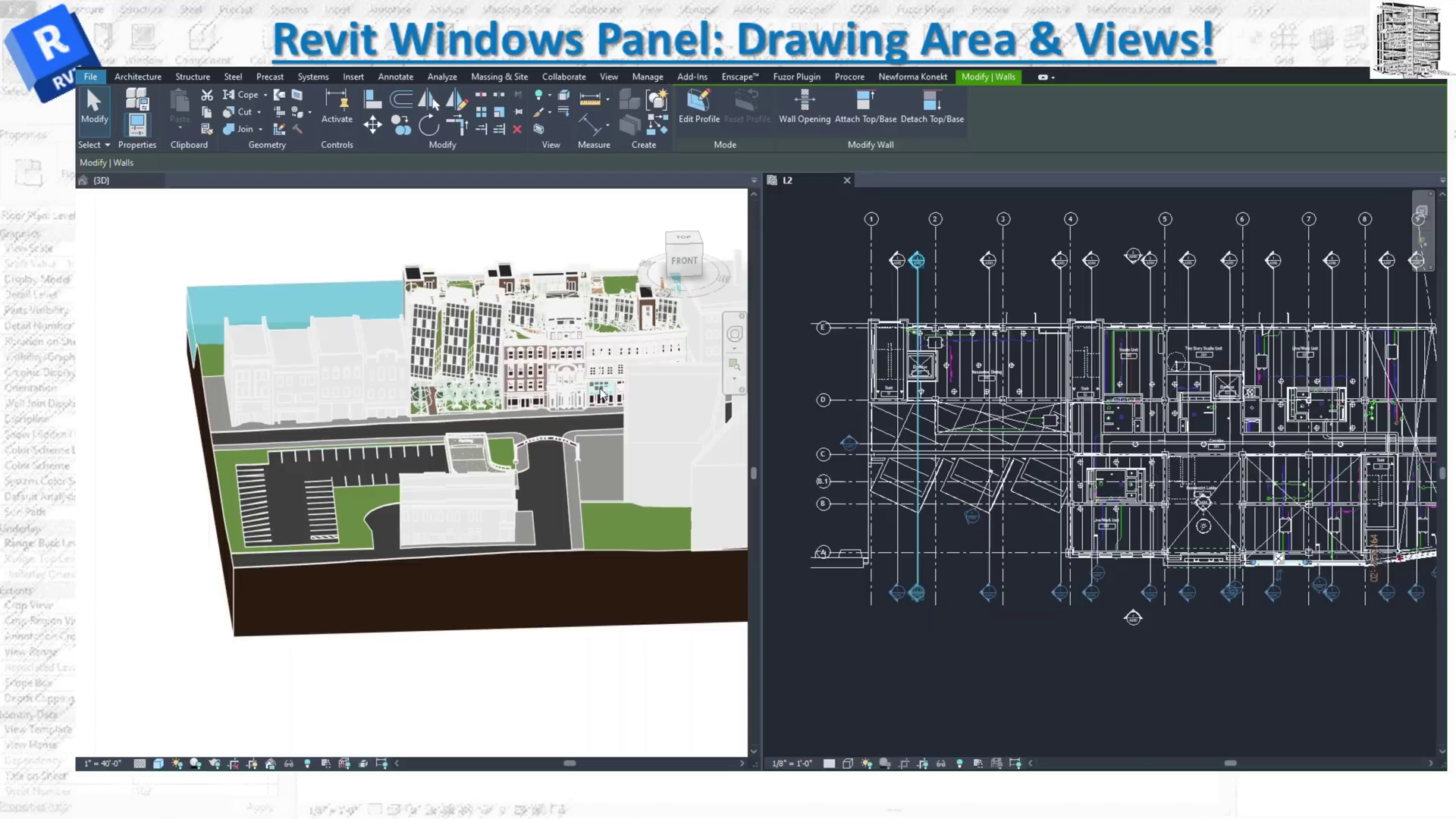
{"action": "left_click", "coordinate": [600, 394]}
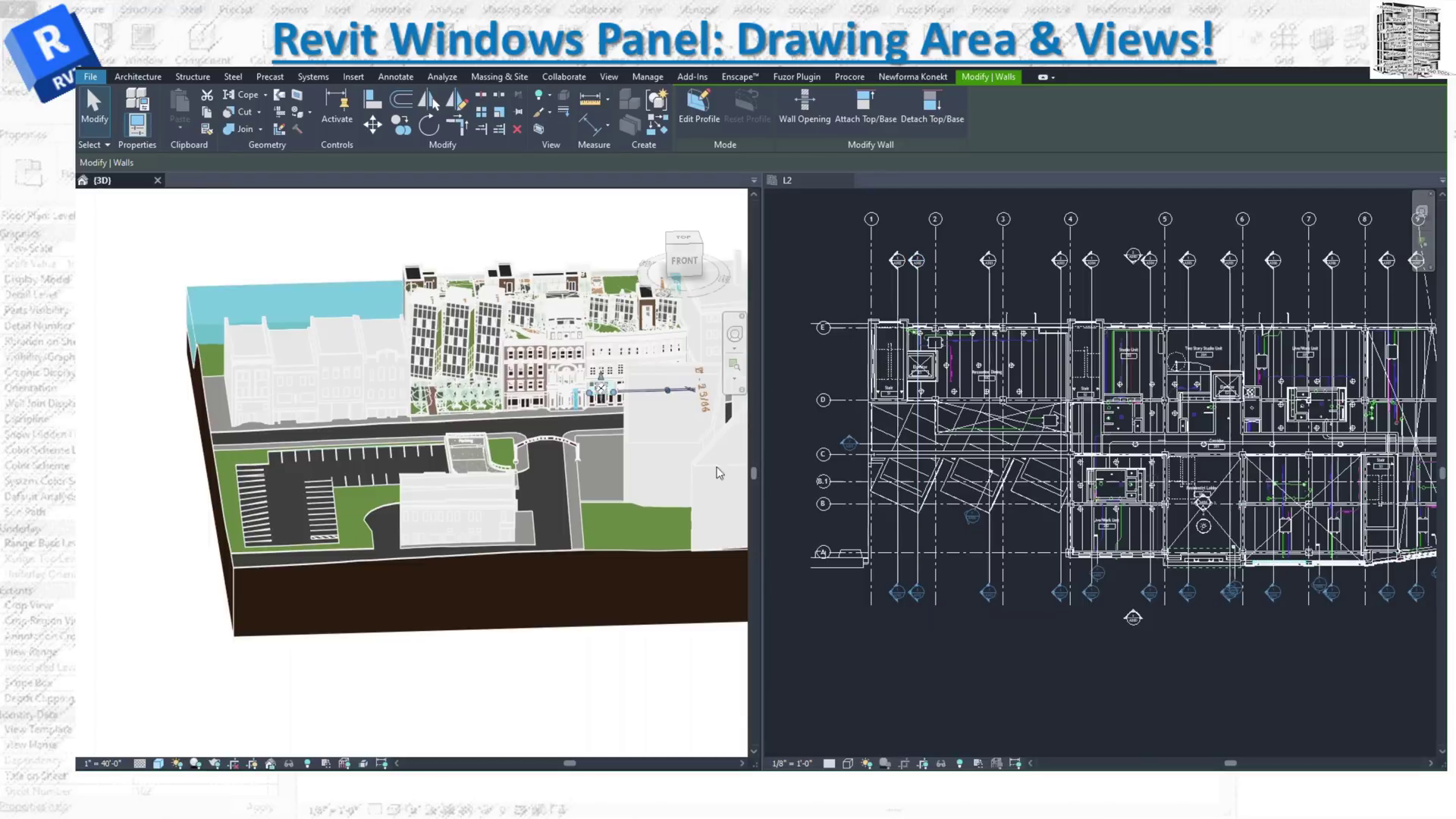
{"action": "left_click", "coordinate": [1301, 566]}
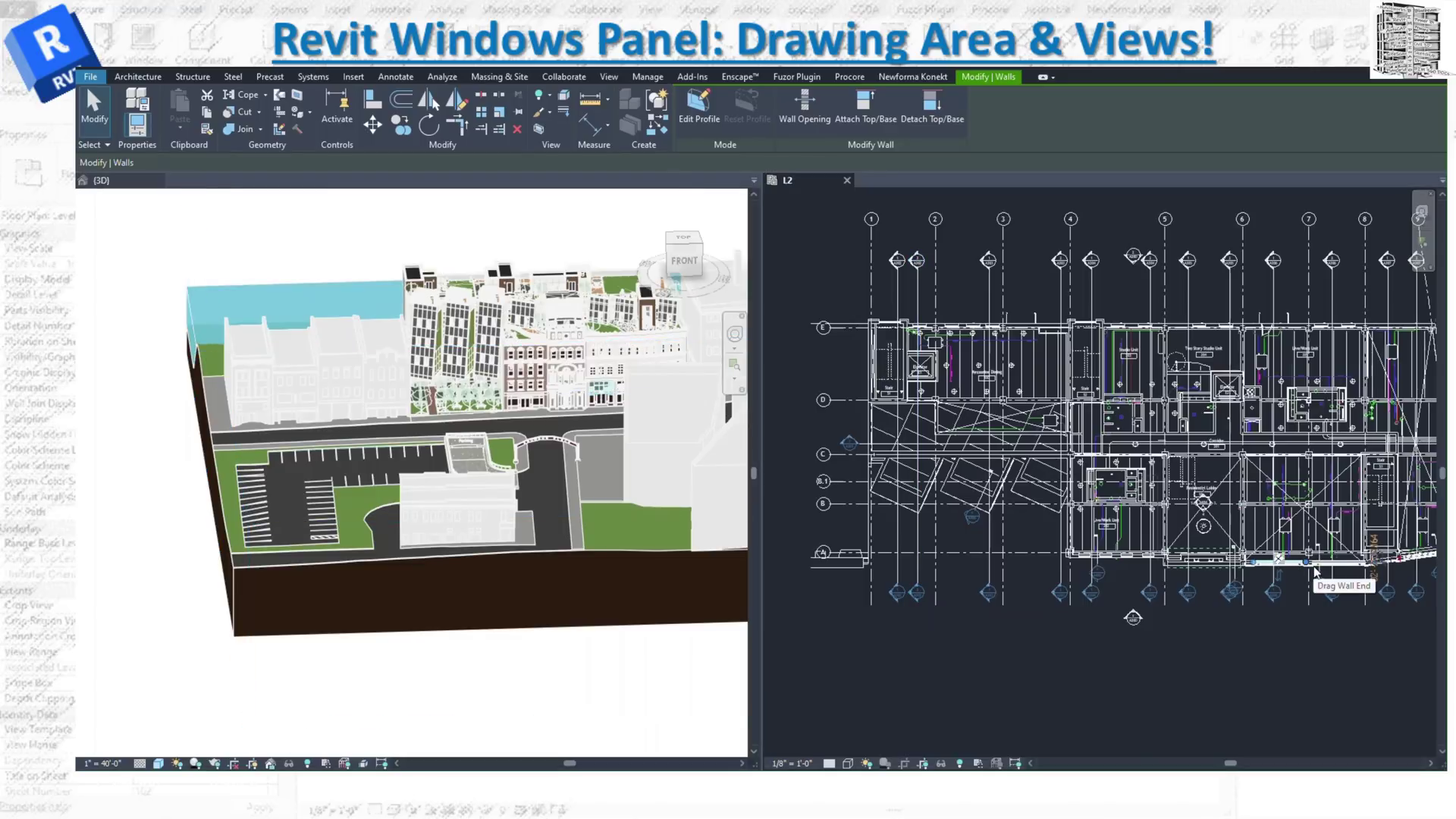
Select the linked facade model along the outer wall of Live/Work Unit 202 in L2 to highlight it in both views
{"action": "left_click", "coordinate": [1090, 555]}
{"action": "left_click_drag", "start_coordinate": [1090, 555], "coordinate": [1144, 558]}
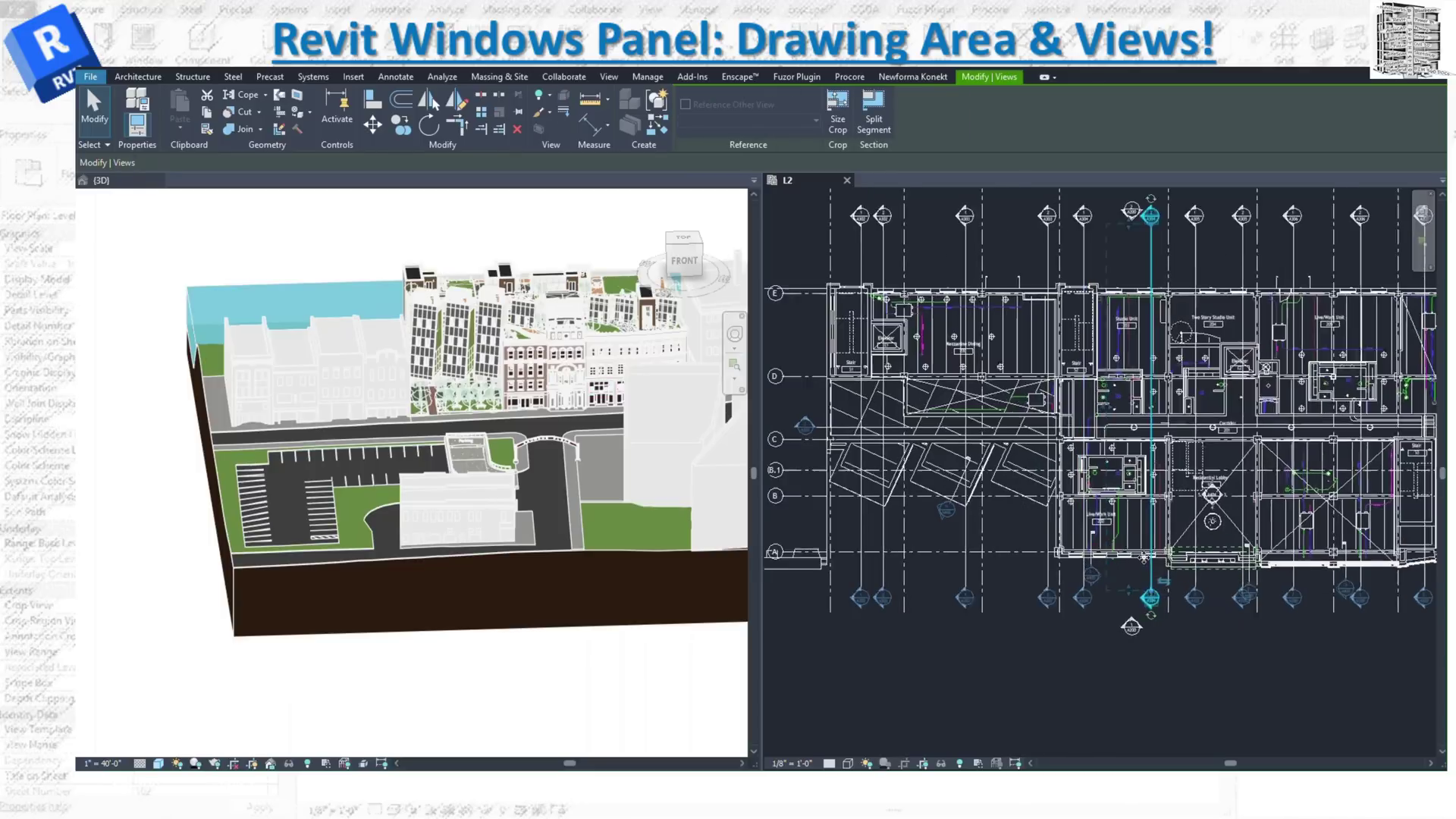
{"action": "scroll", "coordinate": [1134, 557], "scroll_direction": "up", "scroll_amount": 3}
{"action": "left_click", "coordinate": [1131, 555]}
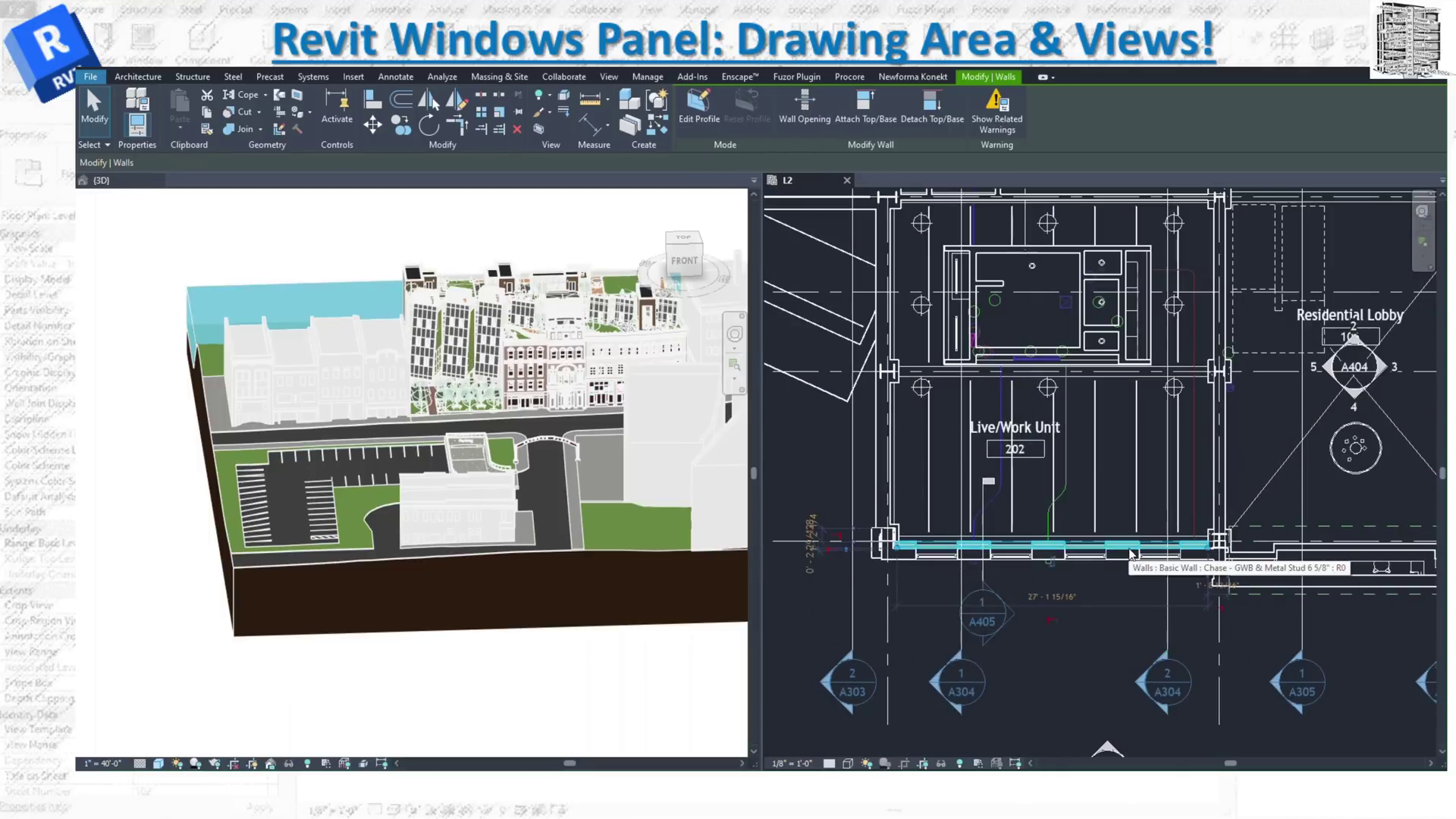
{"action": "key", "text": "Tab"}
{"action": "left_click", "coordinate": [1131, 556]}
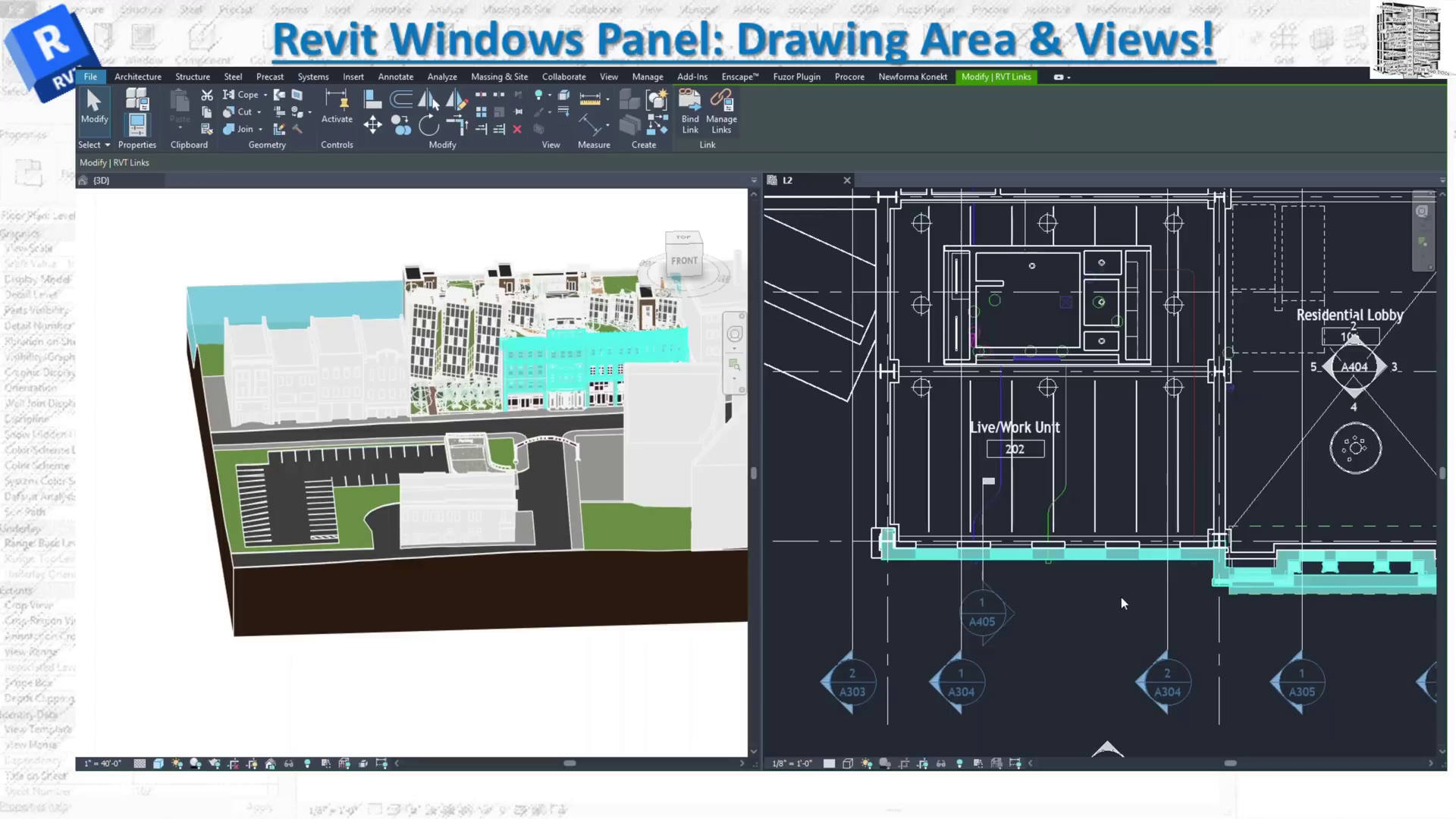
Examine the highlighted facade link up close in the 3D view and clear the selection
{"action": "scroll", "coordinate": [666, 345], "scroll_direction": "up", "scroll_amount": 3}
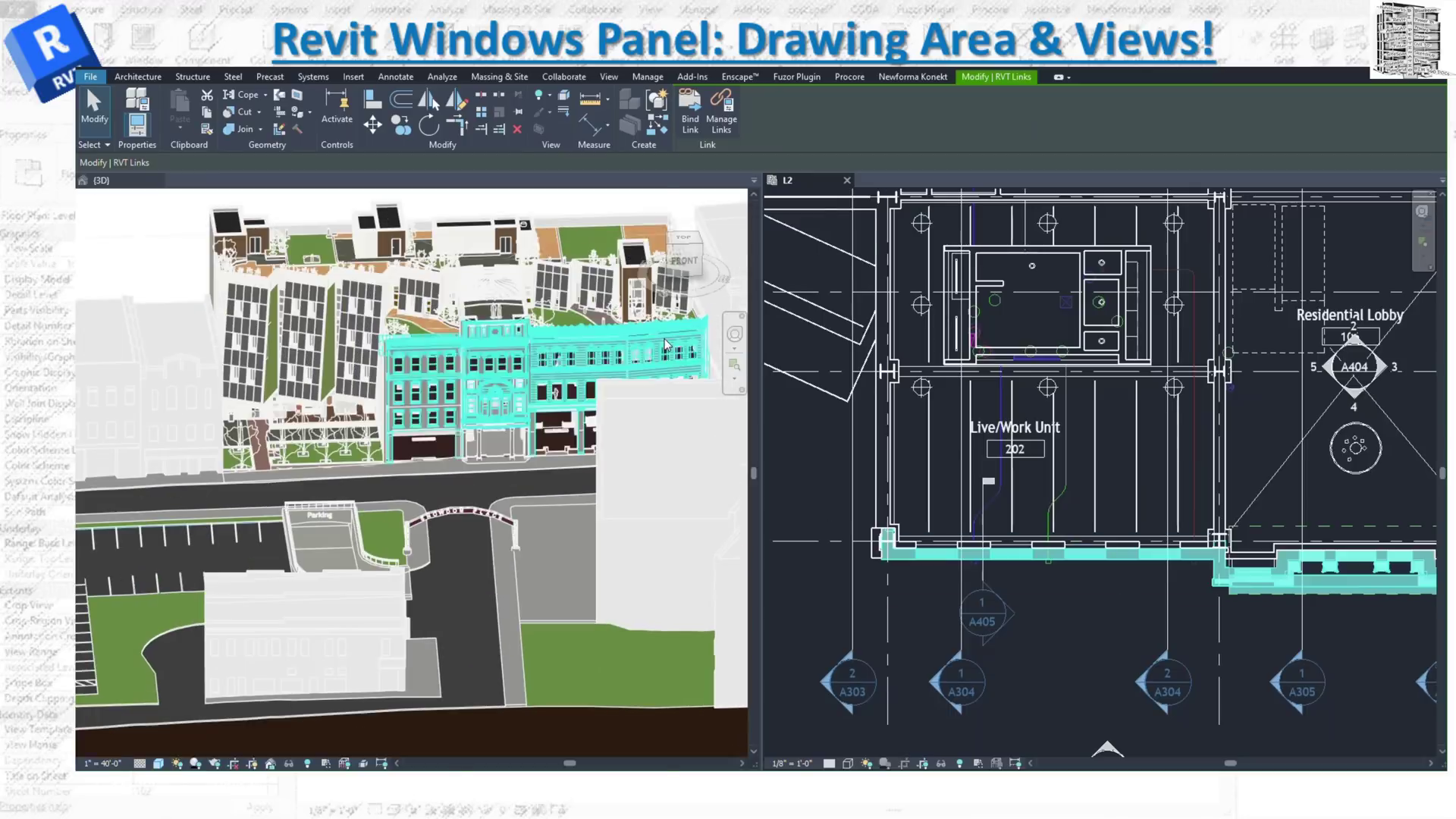
{"action": "scroll", "coordinate": [665, 343], "scroll_direction": "up", "scroll_amount": 2}
{"action": "scroll", "coordinate": [660, 371], "scroll_direction": "down", "scroll_amount": 3}
{"action": "scroll", "coordinate": [473, 452], "scroll_direction": "up", "scroll_amount": 2}
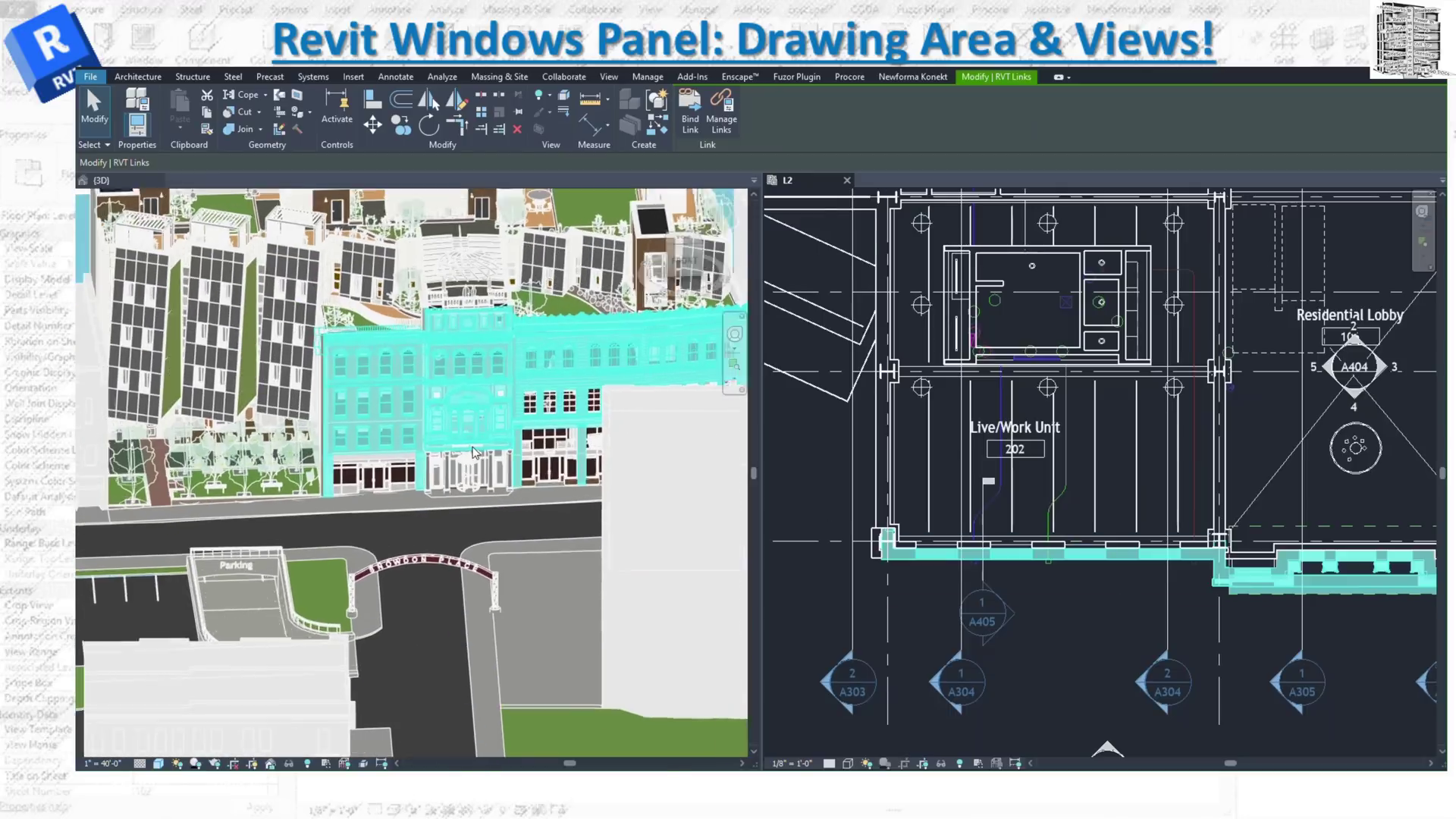
{"action": "scroll", "coordinate": [473, 453], "scroll_direction": "up", "scroll_amount": 2}
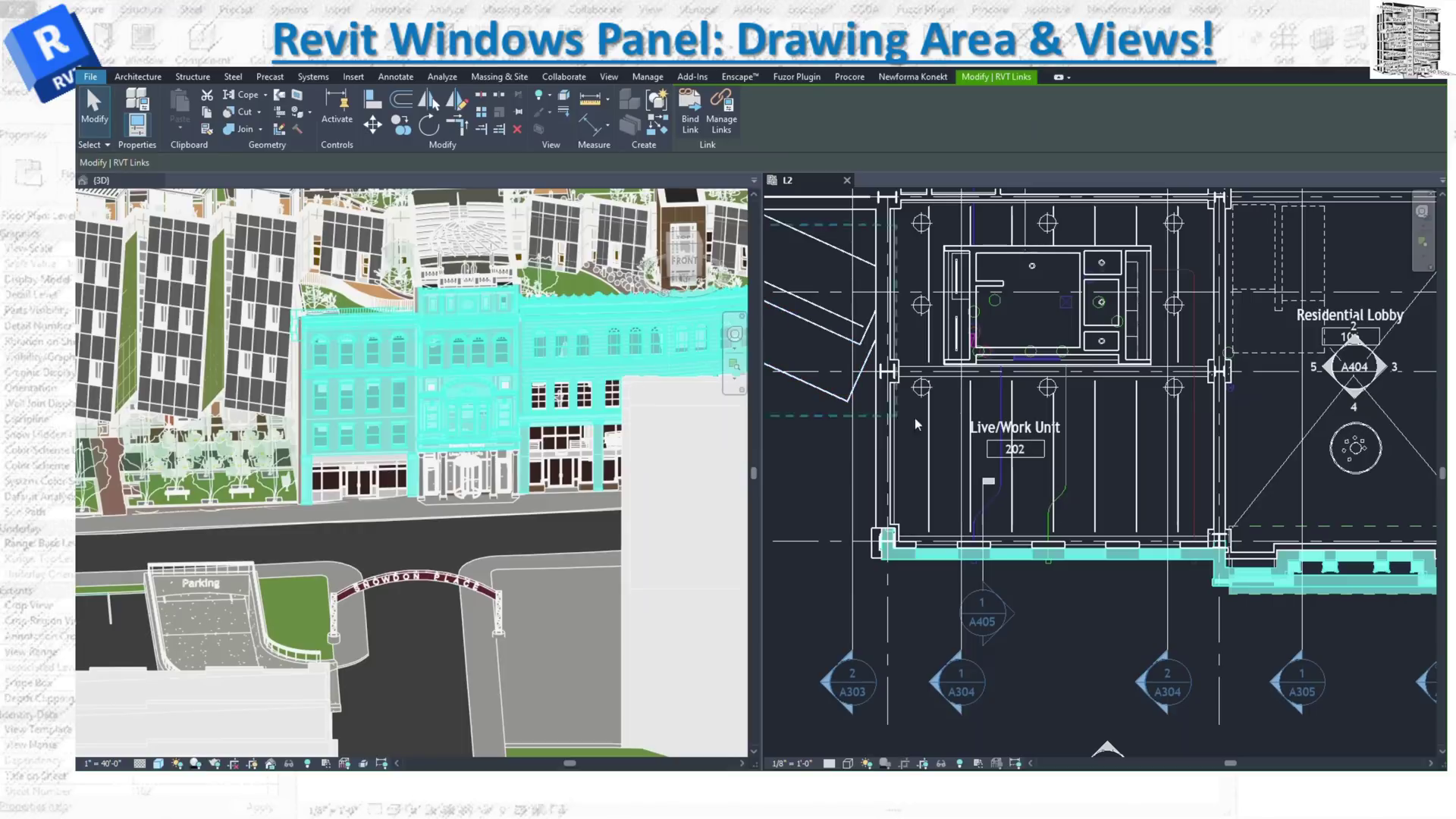
{"action": "left_click", "coordinate": [1180, 587]}
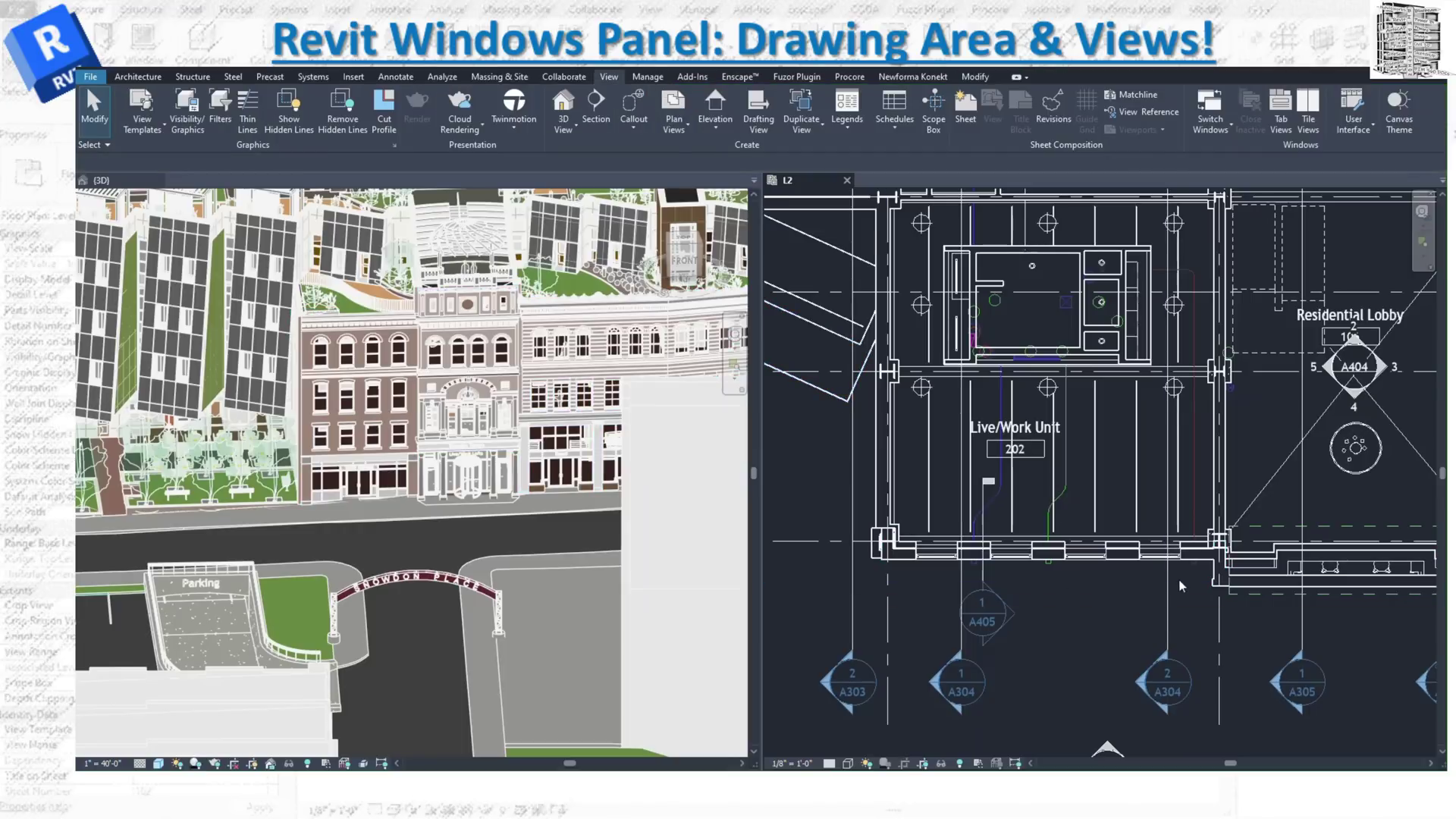
Reselect the linked facade in the L2 ceiling plan, examine its extent along the whole building, and deselect it
{"action": "left_click", "coordinate": [1121, 557]}
{"action": "left_click", "coordinate": [1125, 563]}
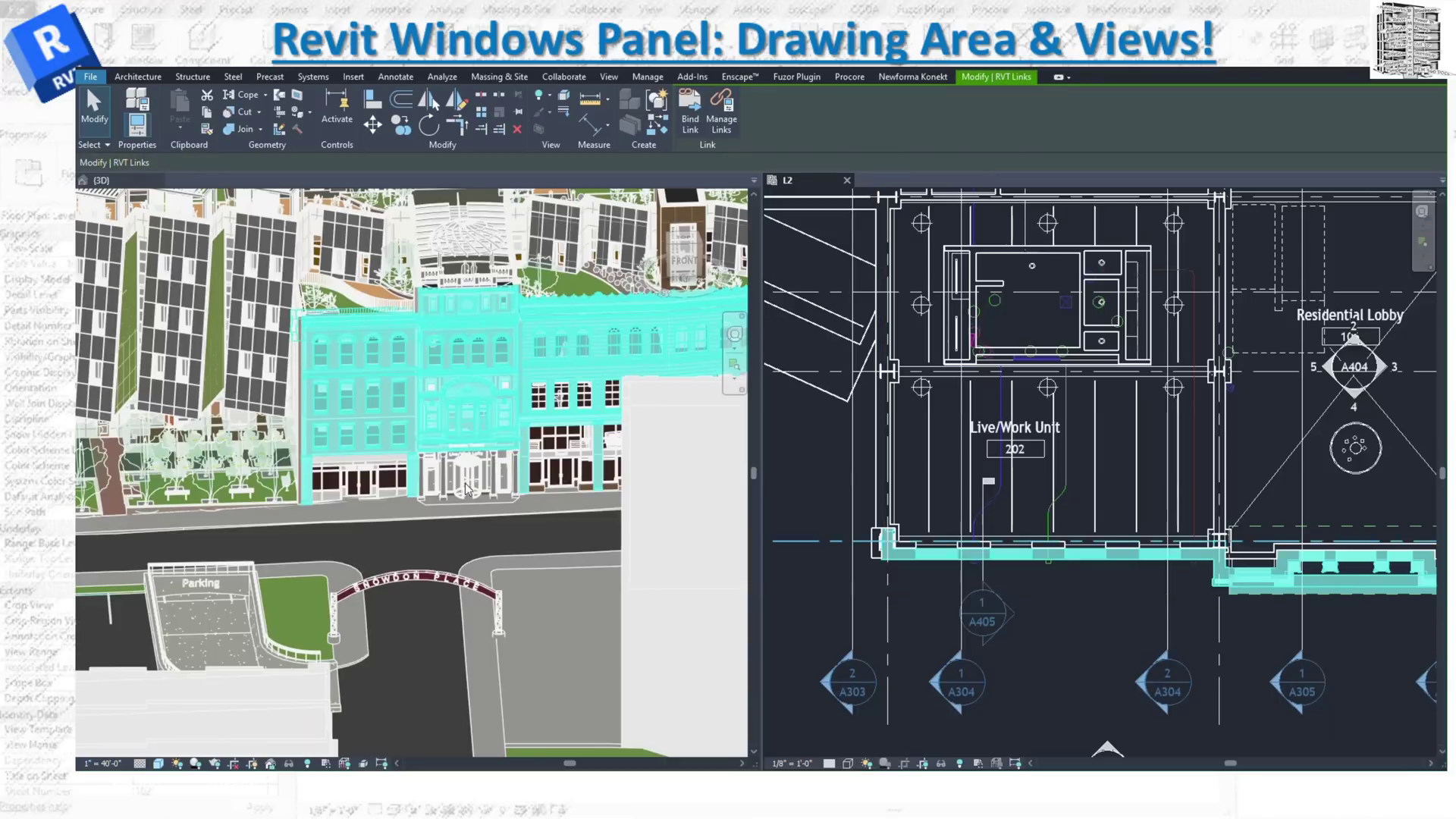
{"action": "scroll", "coordinate": [1181, 636], "scroll_direction": "down", "scroll_amount": 5}
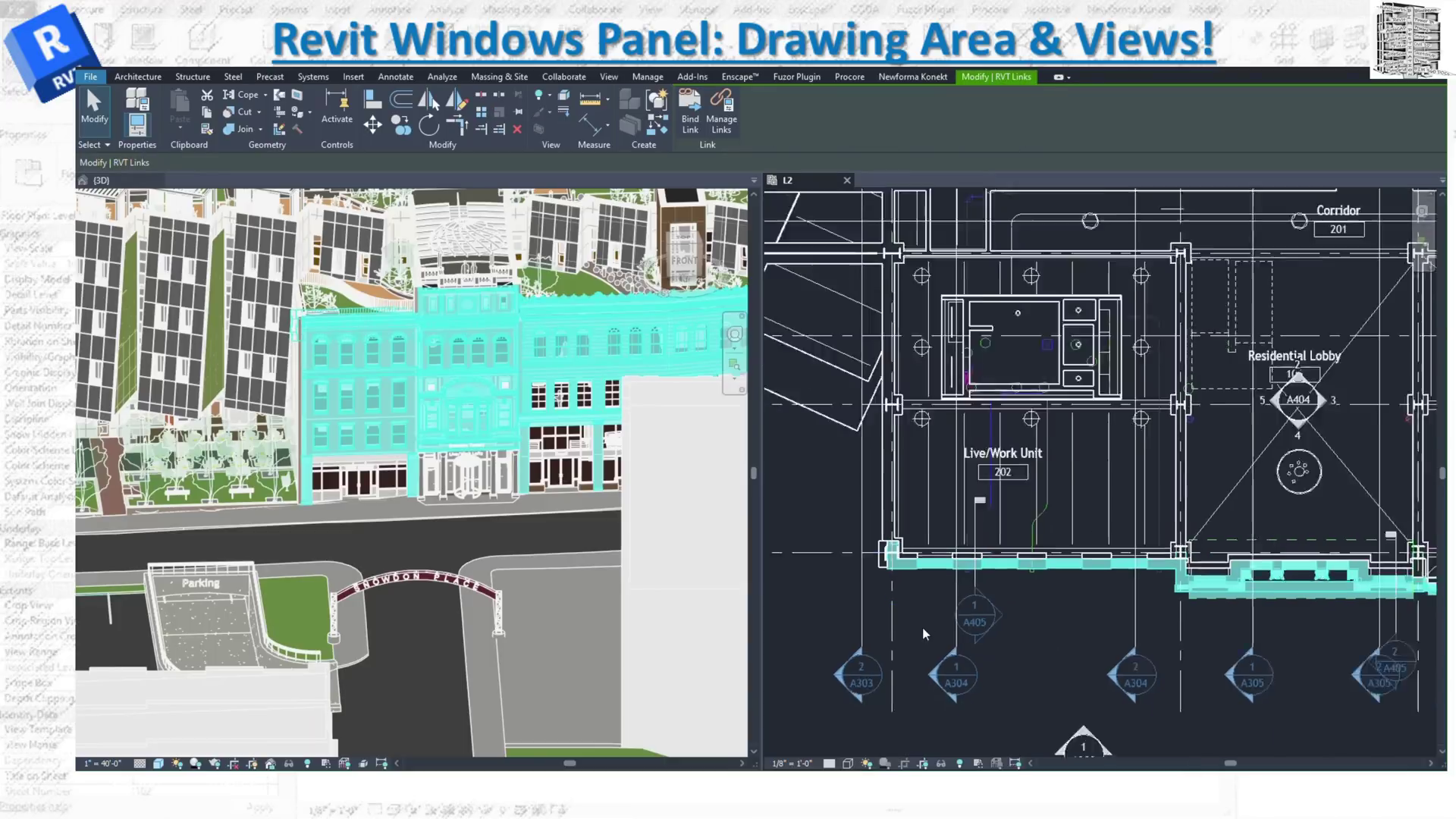
{"action": "middle_click_drag", "start_coordinate": [1181, 636], "coordinate": [1142, 637]}
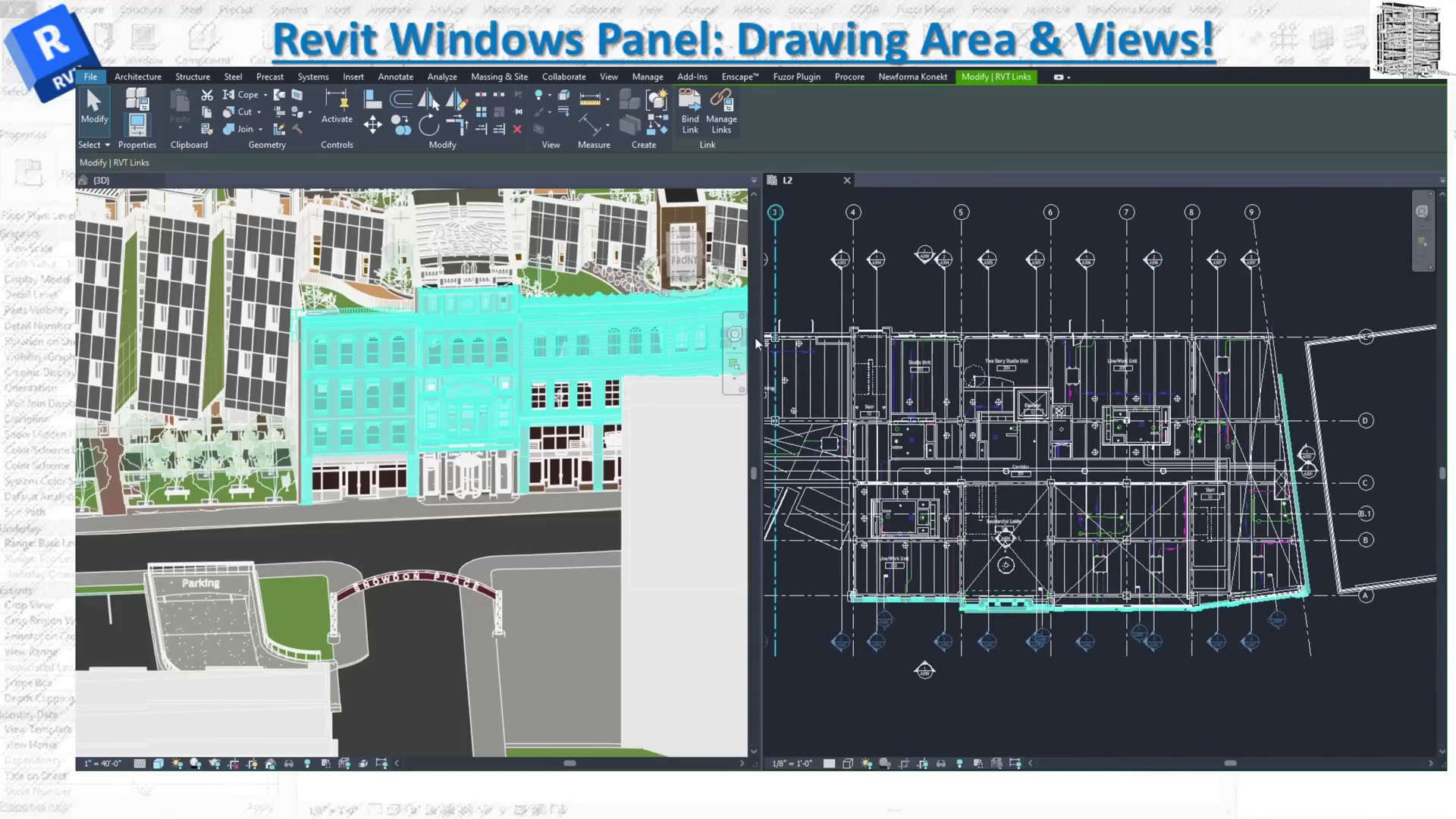
{"action": "left_click", "coordinate": [1166, 706]}
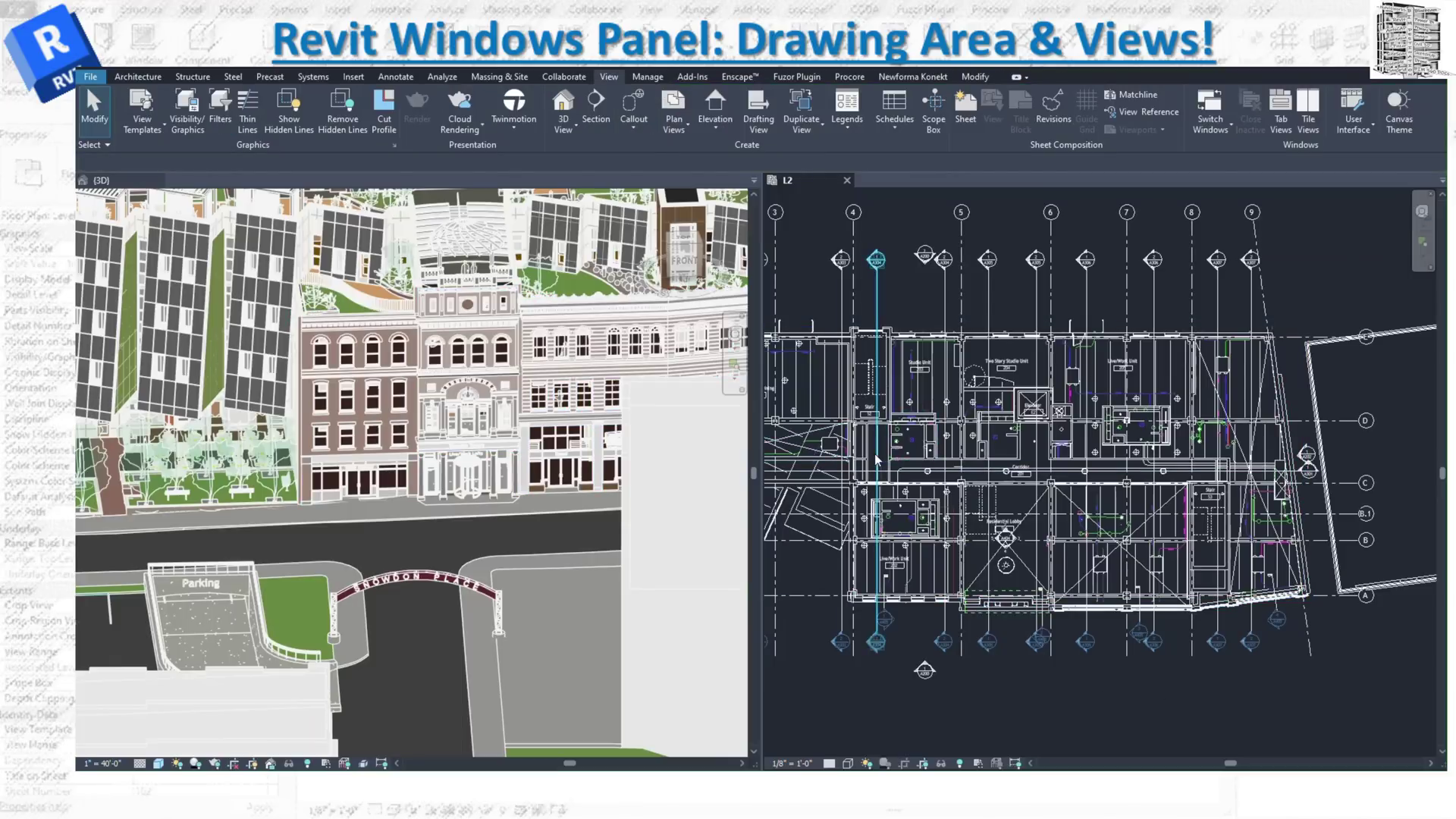
Review the Keyboard Shortcuts command list from the user interface options and close it without changes
{"action": "left_click", "coordinate": [1373, 129]}
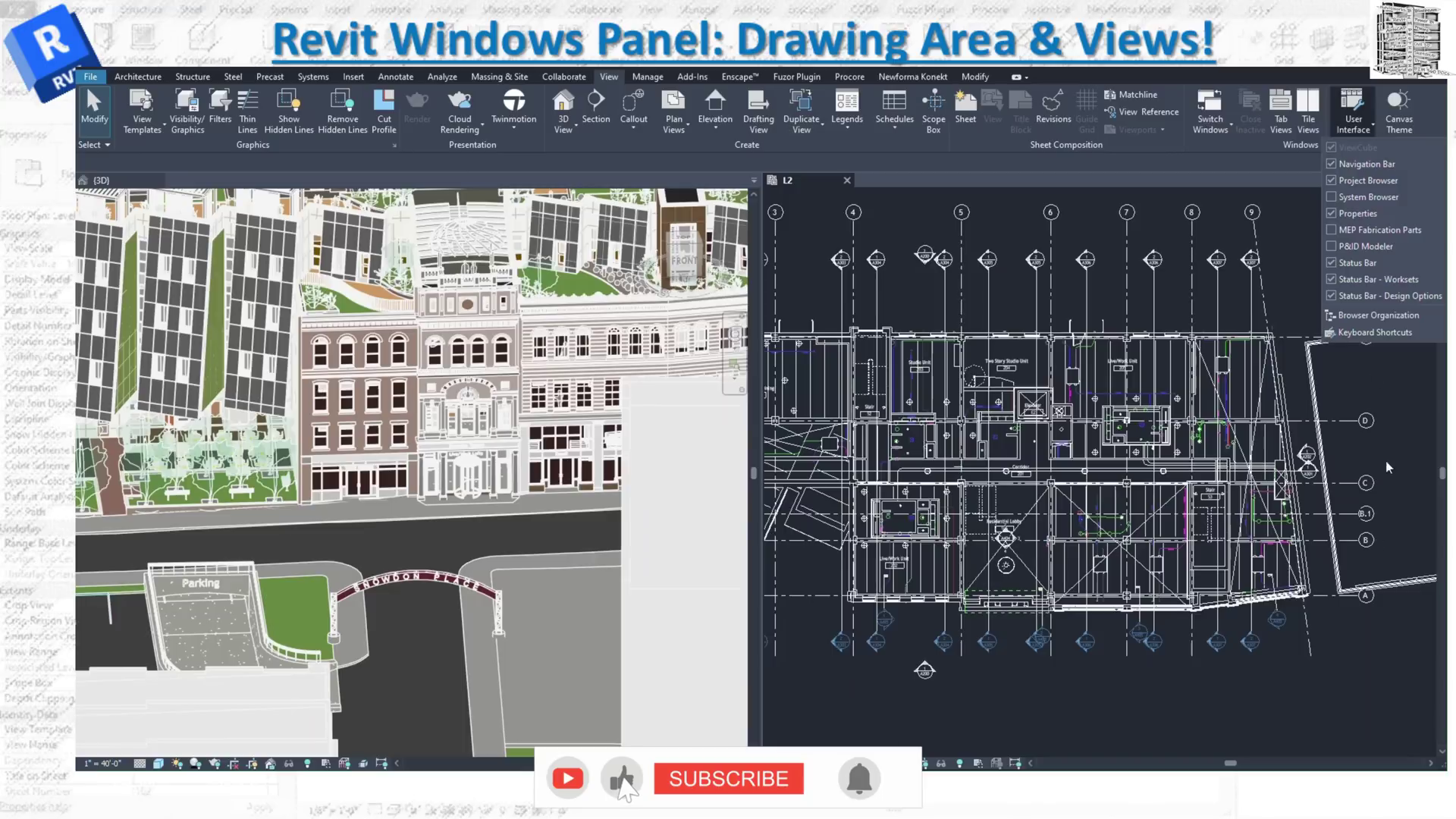
{"action": "left_click", "coordinate": [1375, 332]}
{"action": "scroll", "coordinate": [401, 337], "scroll_direction": "down", "scroll_amount": 10}
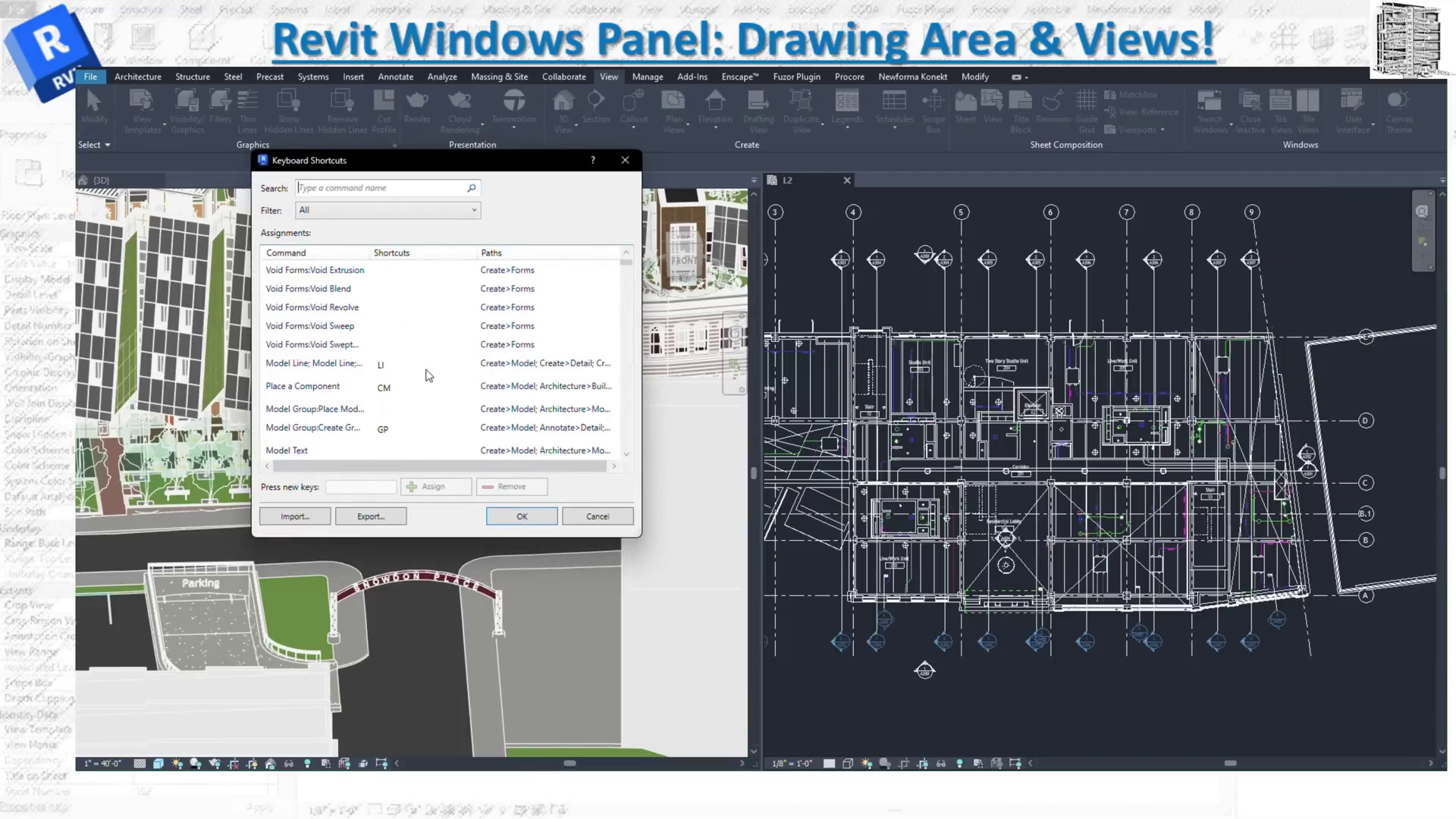
{"action": "scroll", "coordinate": [428, 375], "scroll_direction": "down", "scroll_amount": 2}
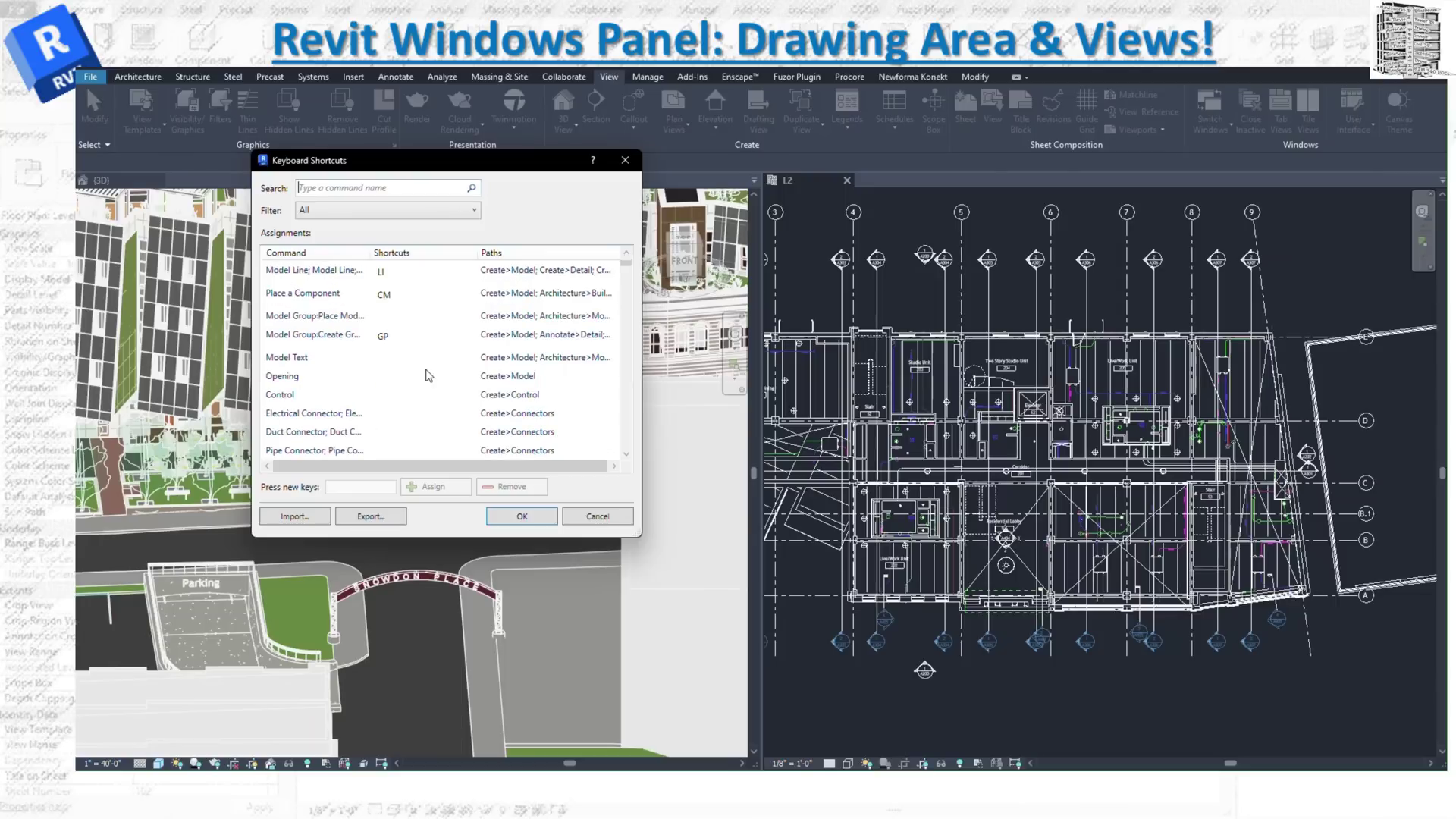
{"action": "left_click", "coordinate": [625, 160]}
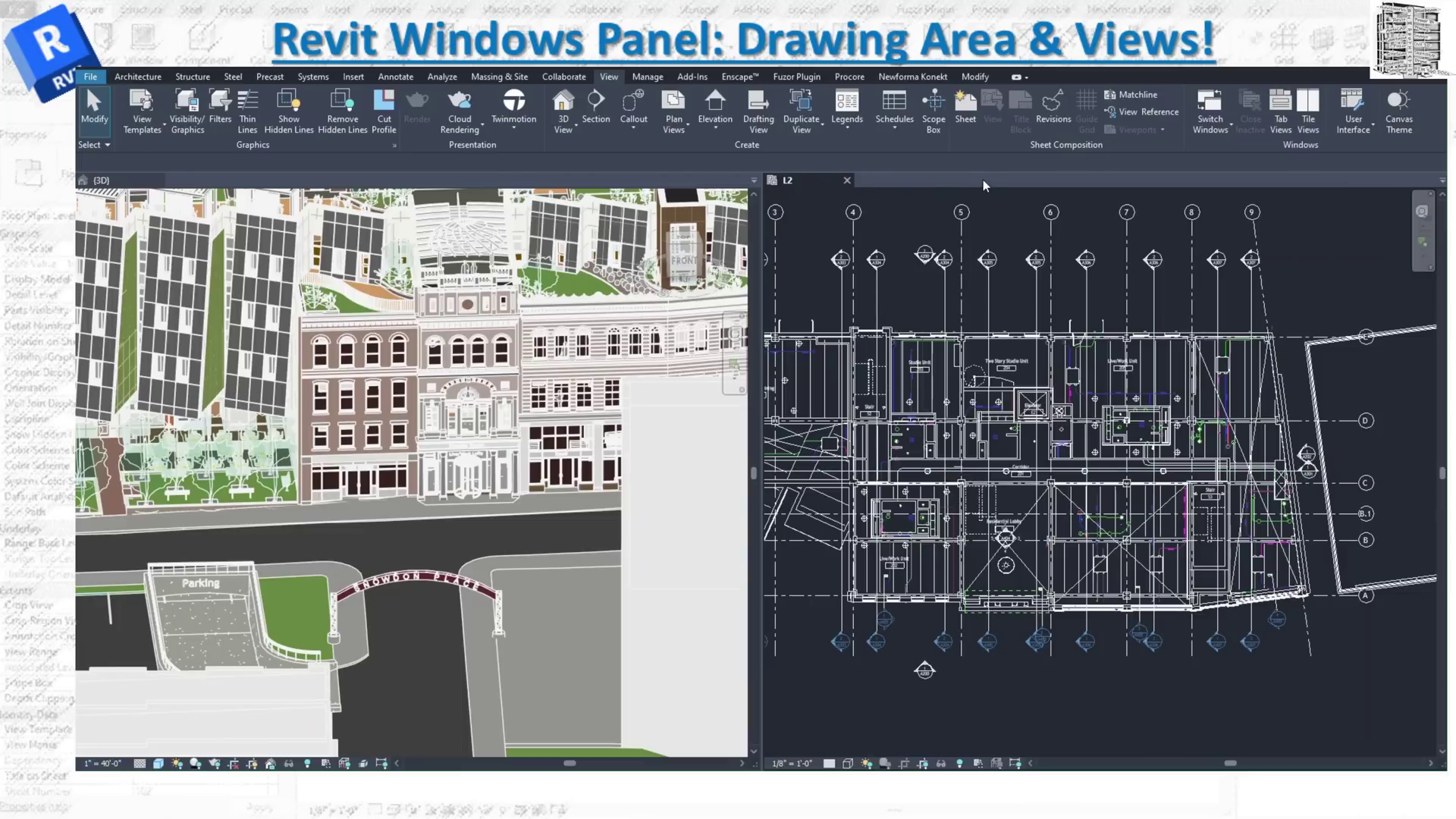
Close the 3D view so that only the L2 ceiling plan remains open, and centre the plan
{"action": "left_click", "coordinate": [158, 180]}
{"action": "scroll", "coordinate": [940, 377], "scroll_direction": "down", "scroll_amount": 3}
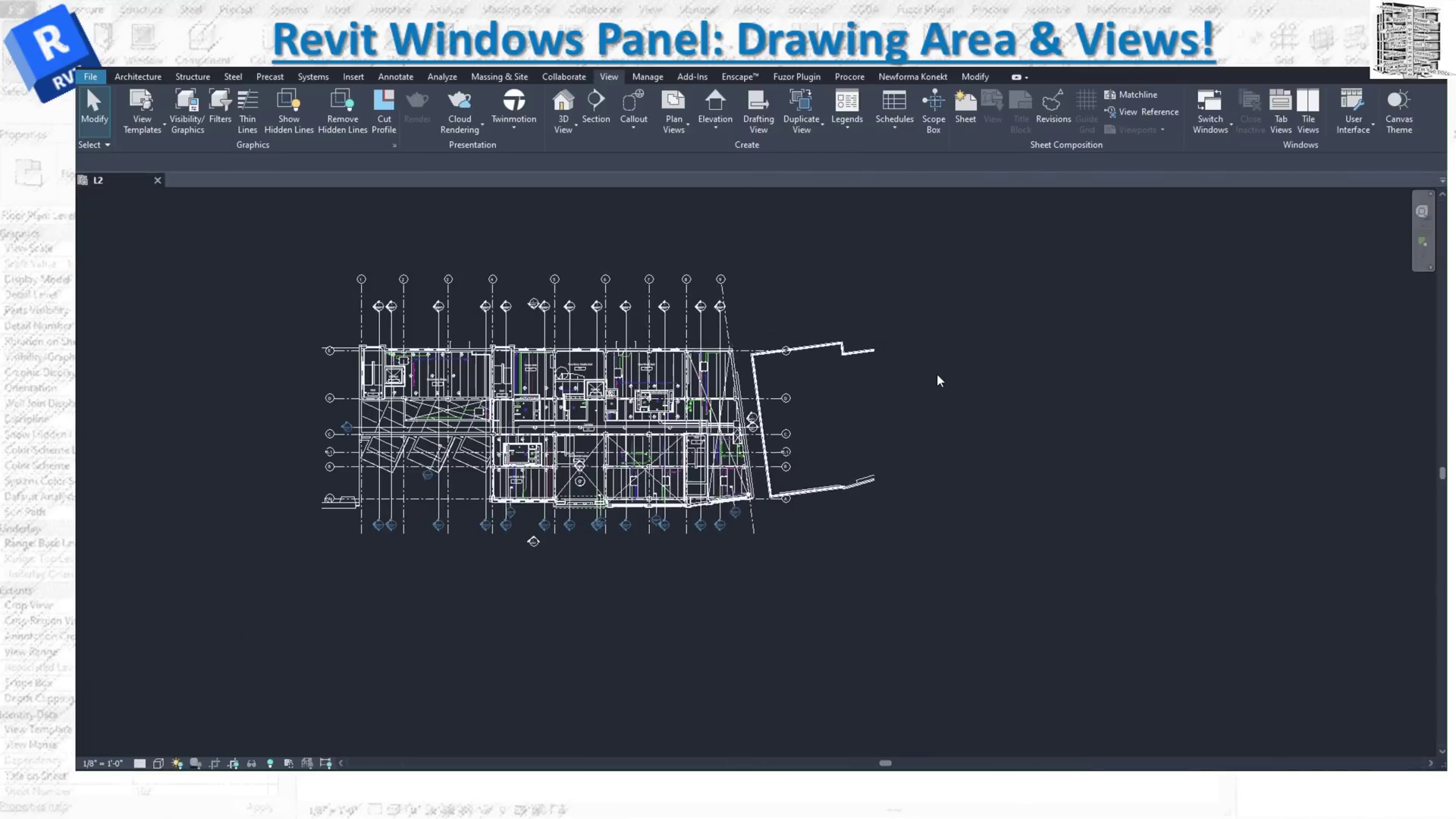
{"action": "middle_click_drag", "start_coordinate": [949, 380], "coordinate": [1164, 460]}
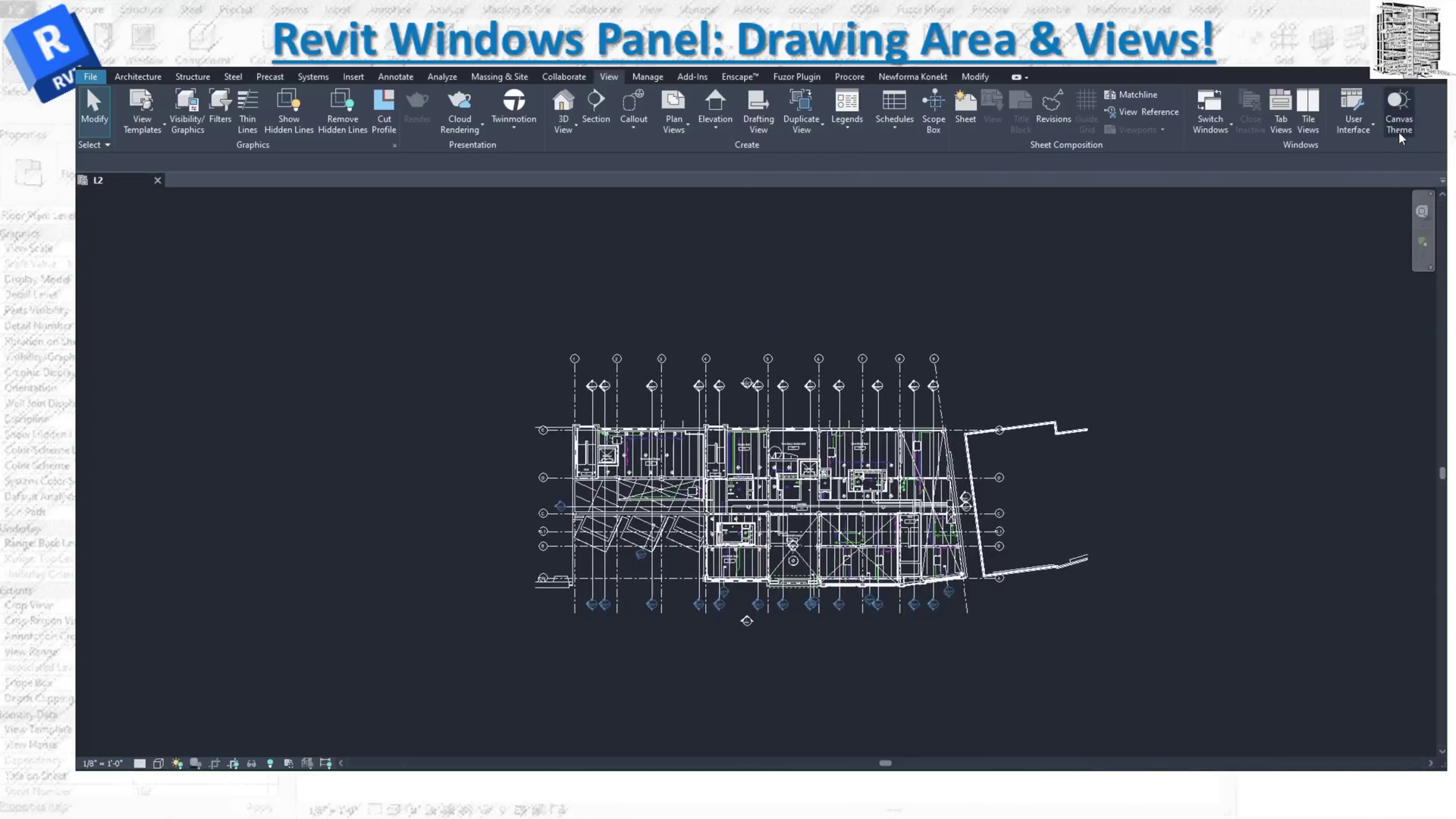
Toggle the canvas theme between dark and light several times, ending with the light canvas
{"action": "left_click", "coordinate": [1399, 132]}
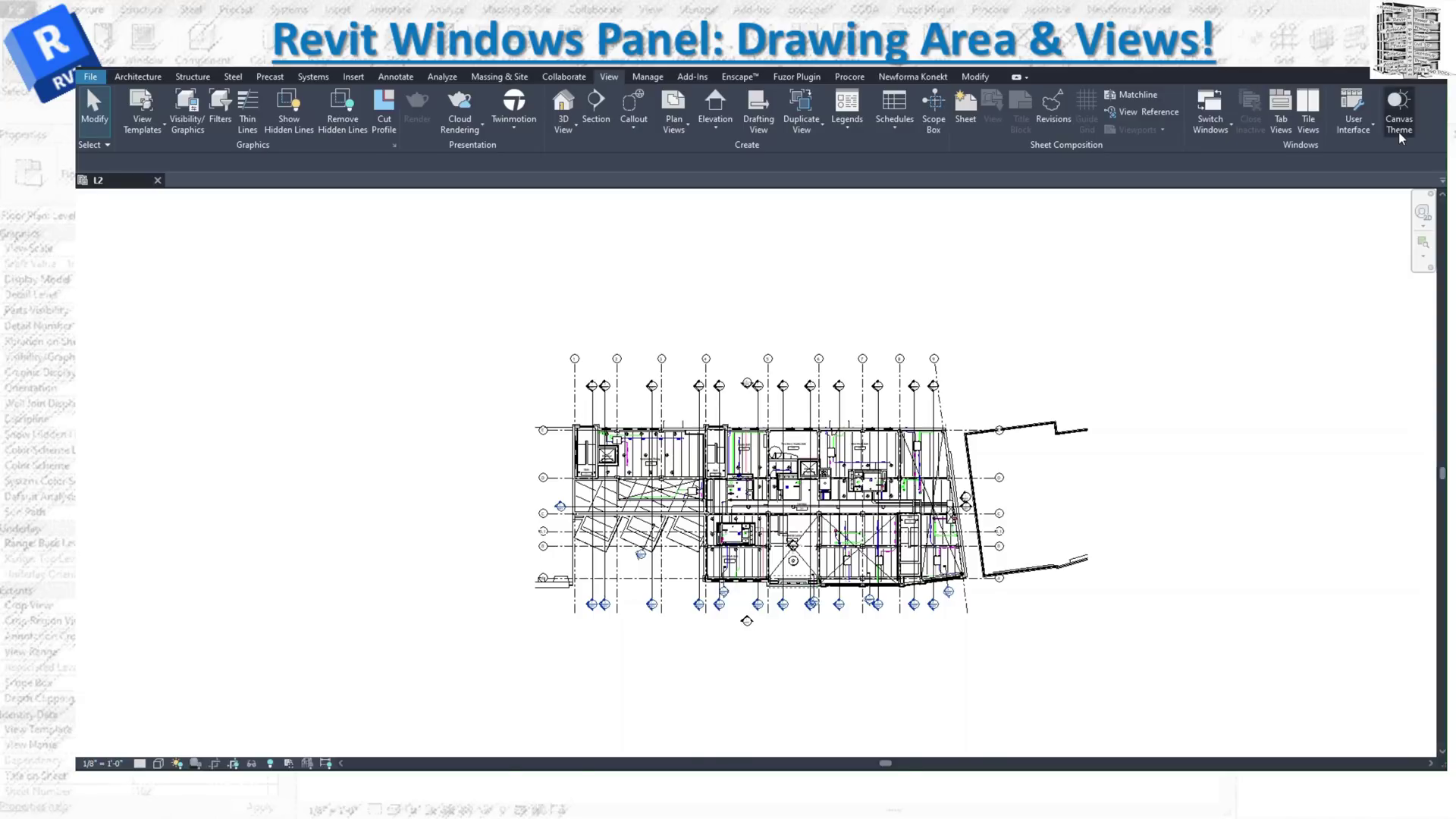
{"action": "left_click", "coordinate": [1399, 132]}
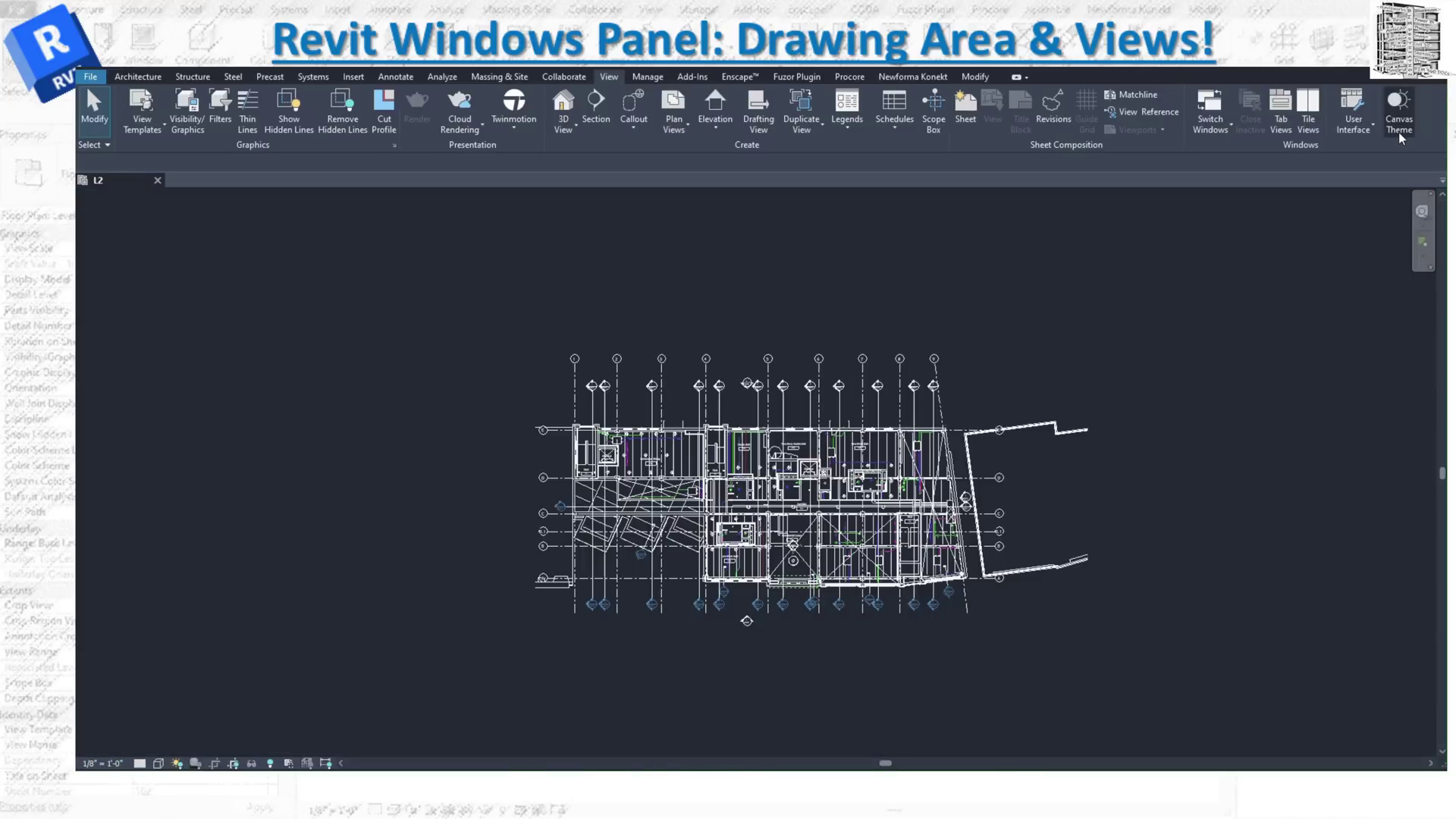
{"action": "left_click", "coordinate": [1399, 132]}
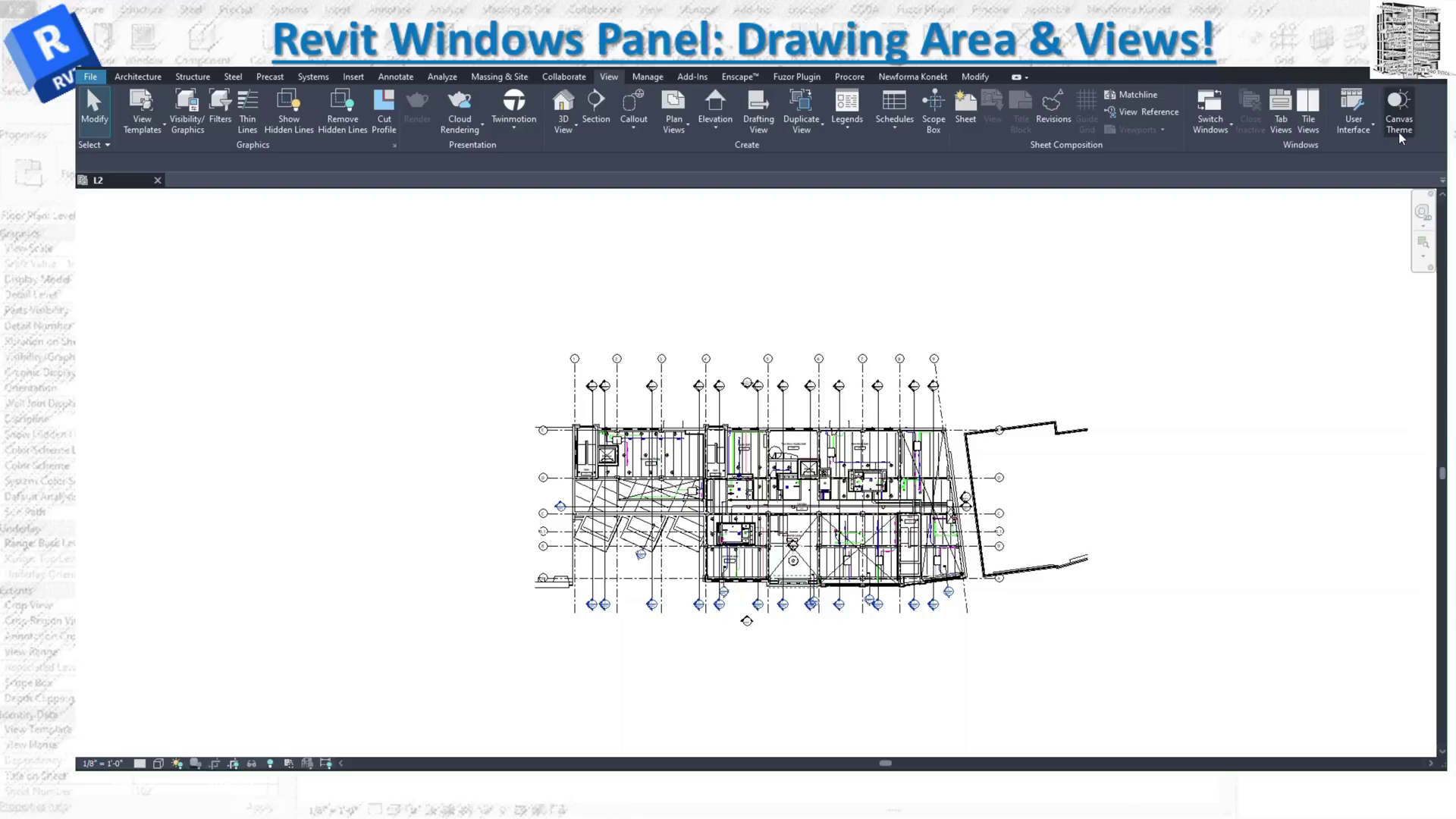
{"action": "left_click", "coordinate": [1398, 132]}
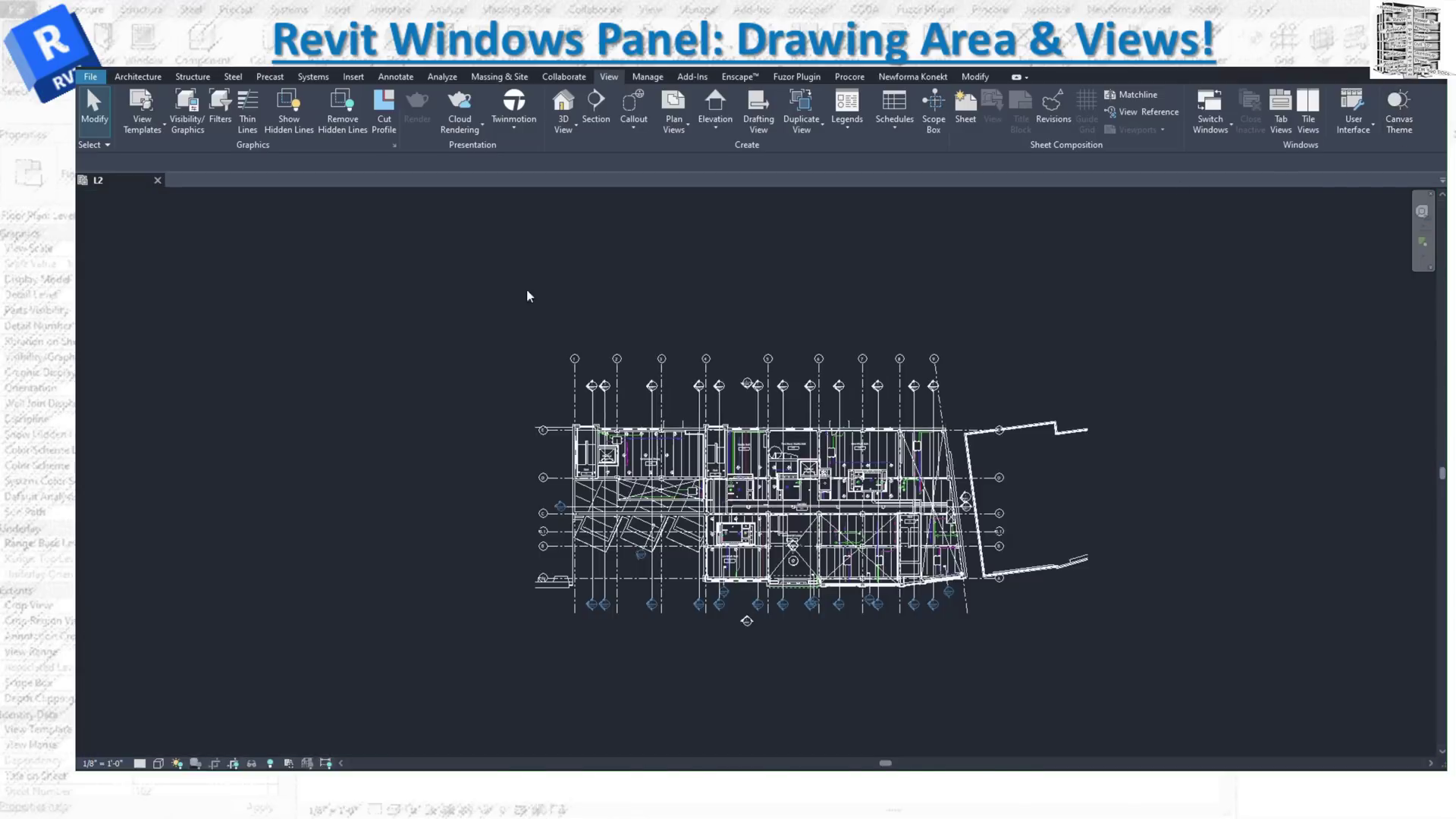
{"action": "left_click", "coordinate": [1399, 129]}
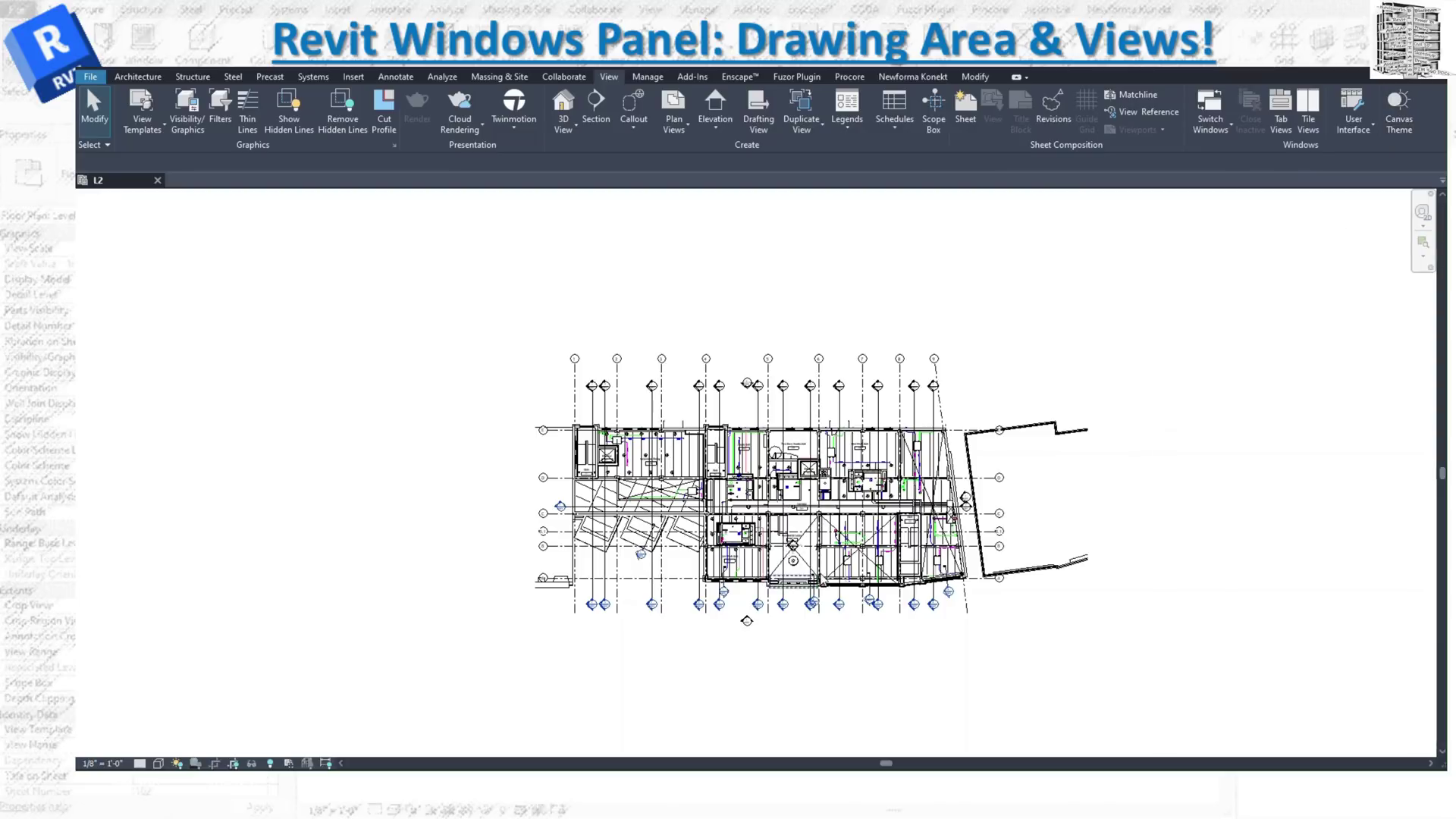
Inspect the L2 ceiling plan on the light canvas and list the open windows available for switching
{"action": "scroll", "coordinate": [941, 531], "scroll_direction": "up", "scroll_amount": 5}
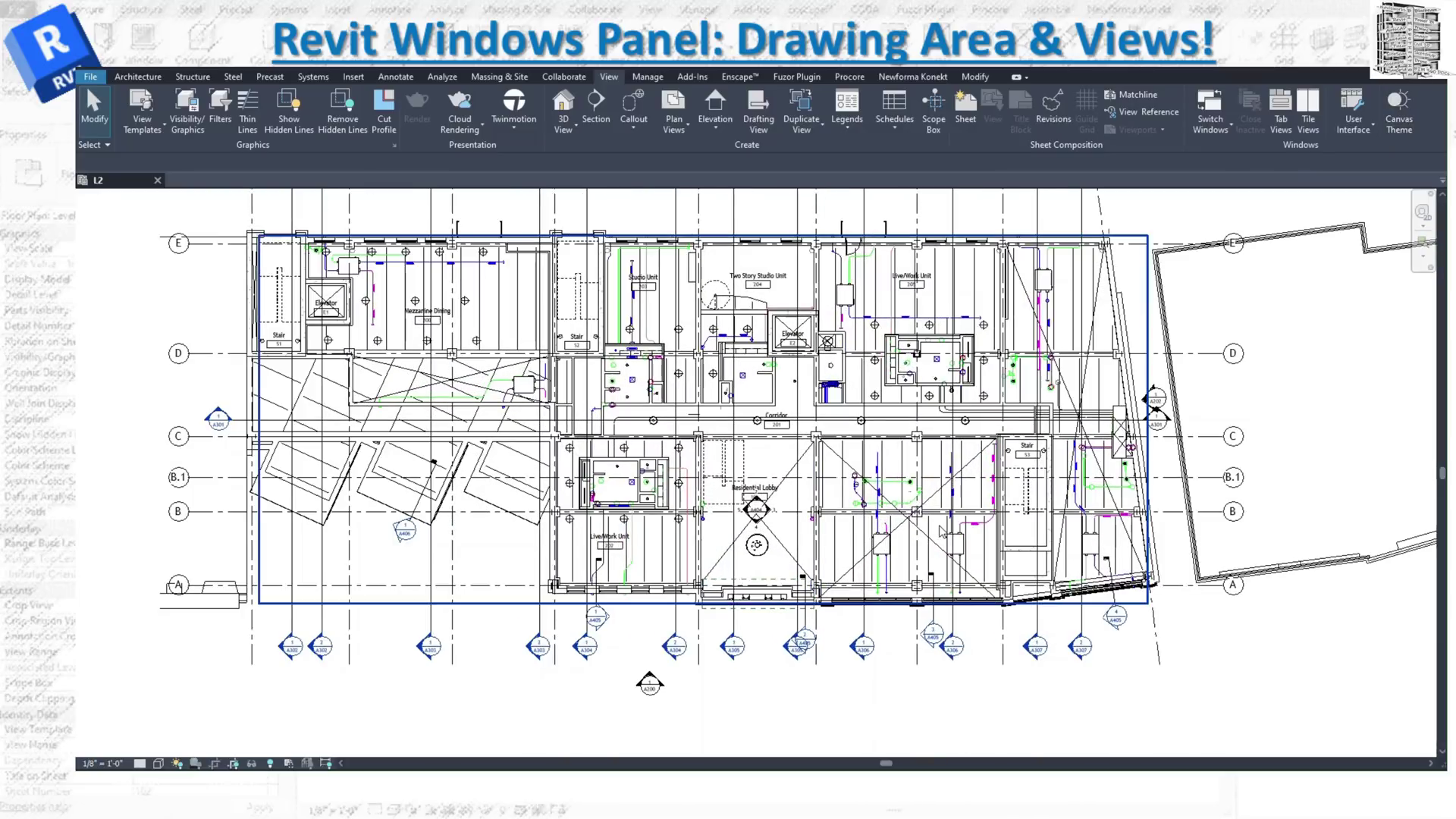
{"action": "scroll", "coordinate": [941, 531], "scroll_direction": "down", "scroll_amount": 1}
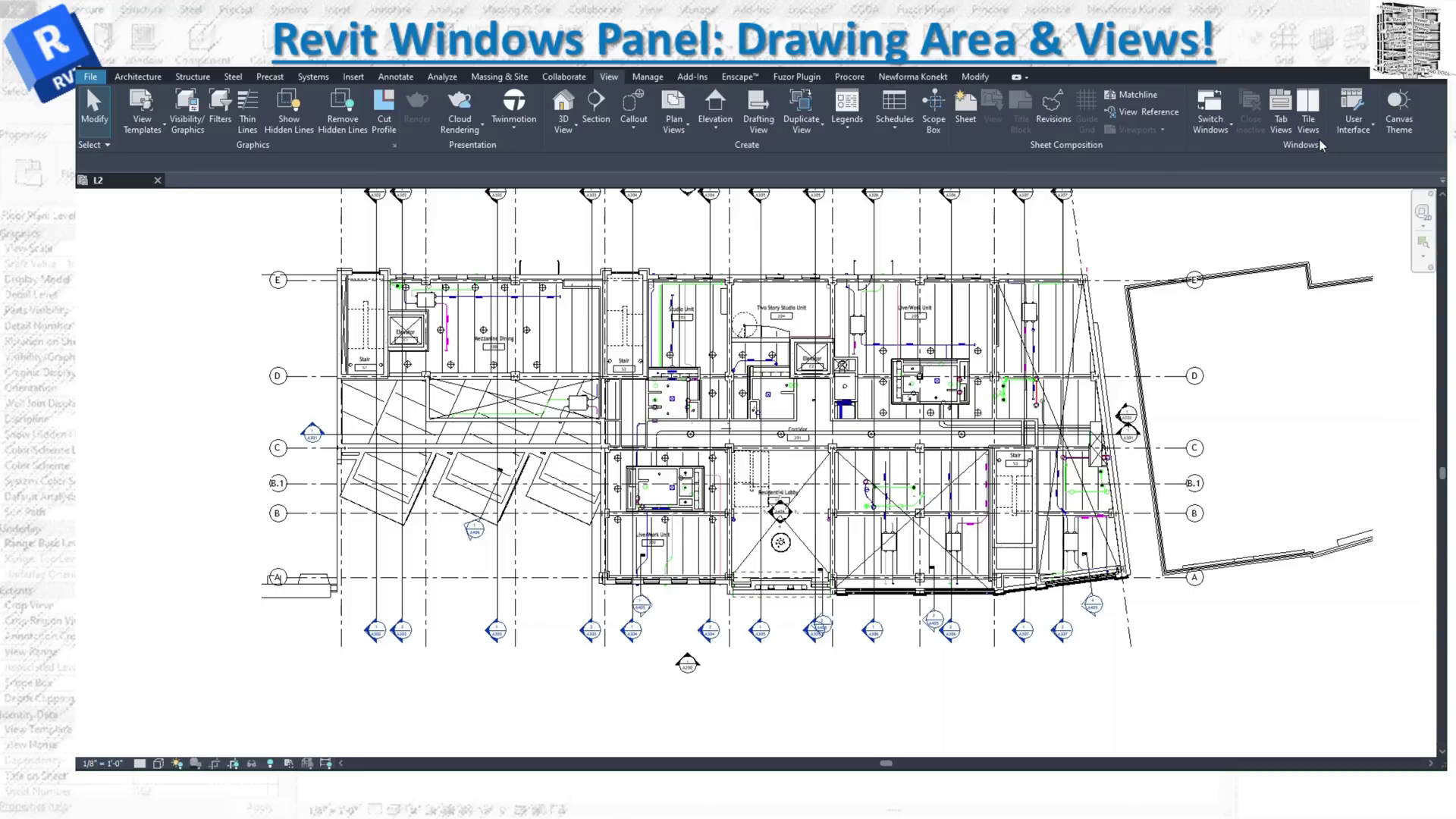
{"action": "left_click", "coordinate": [1226, 126]}
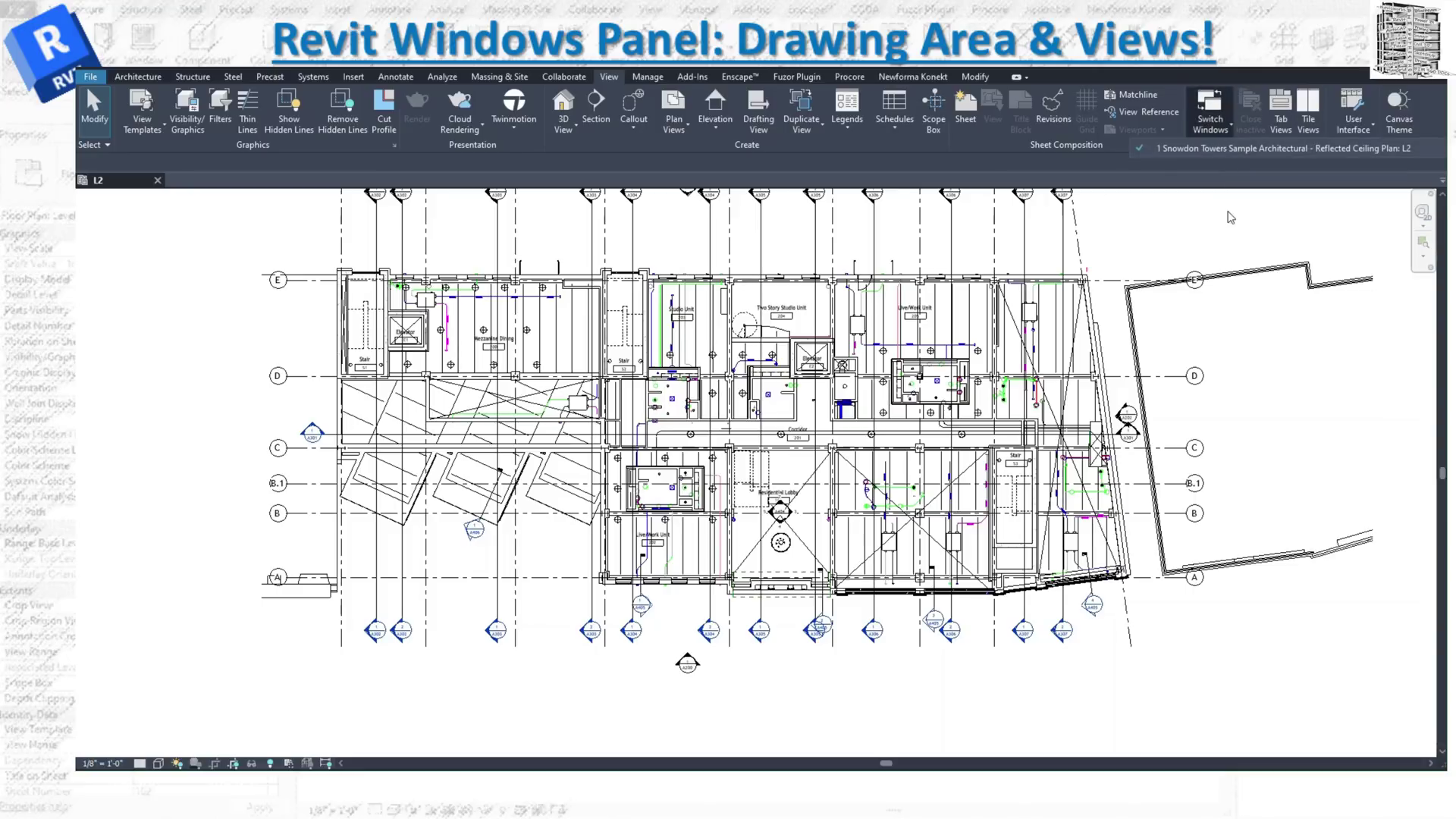